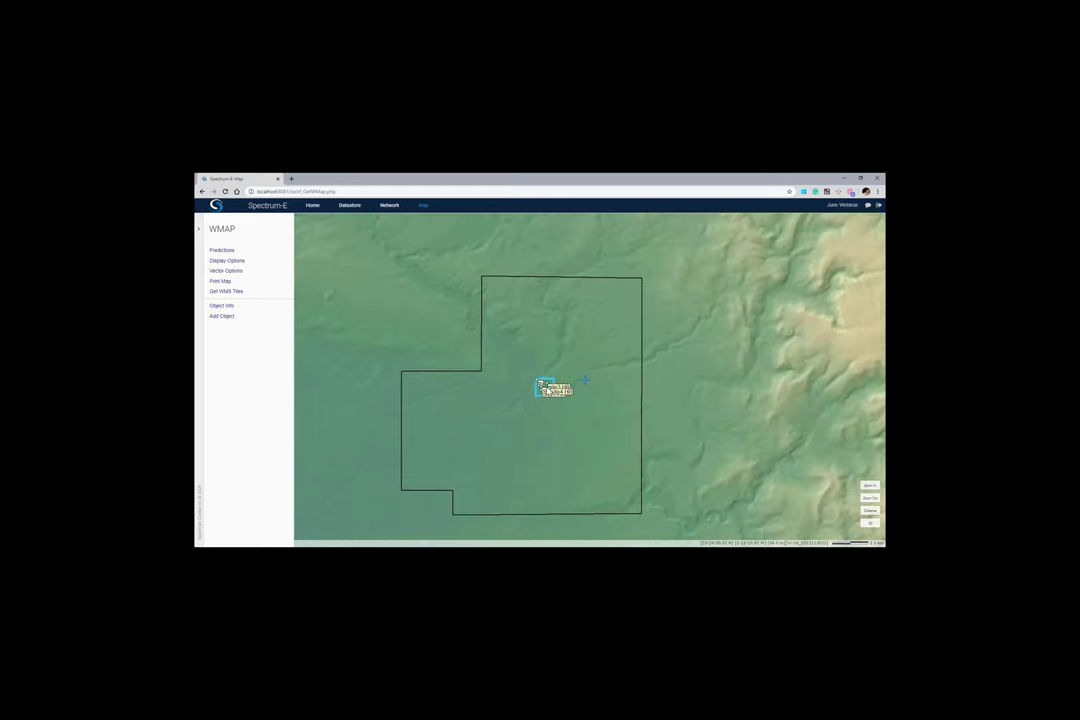
Examine the four HR sites inside the blue study-area boundary on the terrain map
{"action": "scroll", "coordinate": [545, 387], "scroll_direction": "up", "scroll_amount": 1}
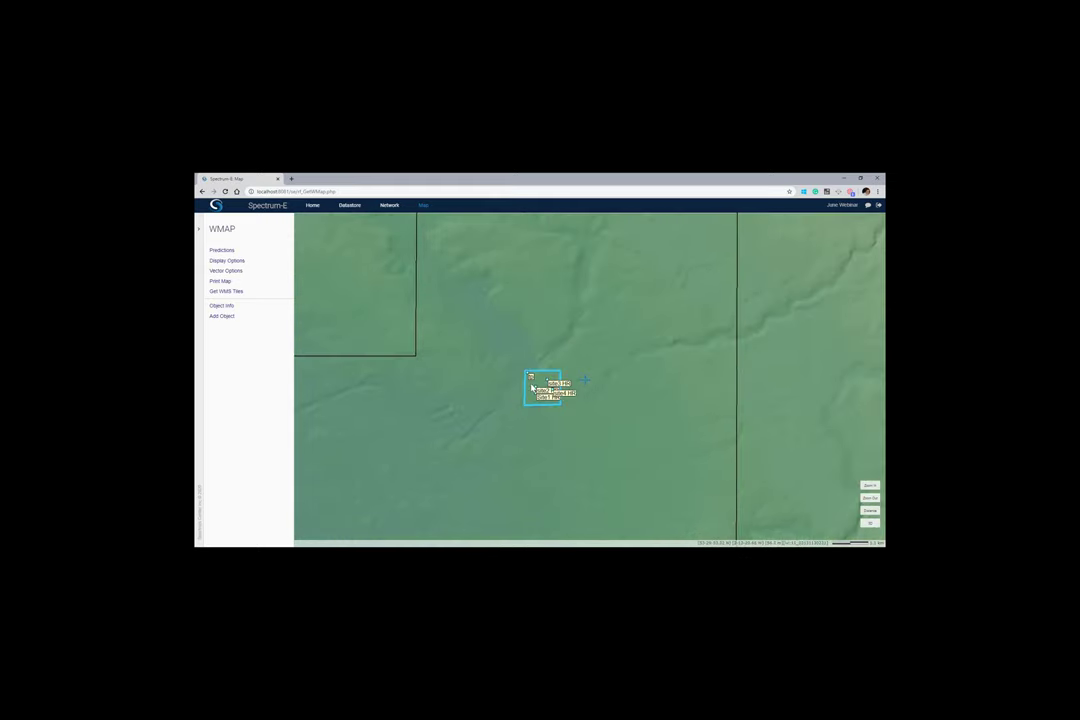
{"action": "scroll", "coordinate": [533, 387], "scroll_direction": "up", "scroll_amount": 1}
{"action": "scroll", "coordinate": [540, 390], "scroll_direction": "up", "scroll_amount": 1}
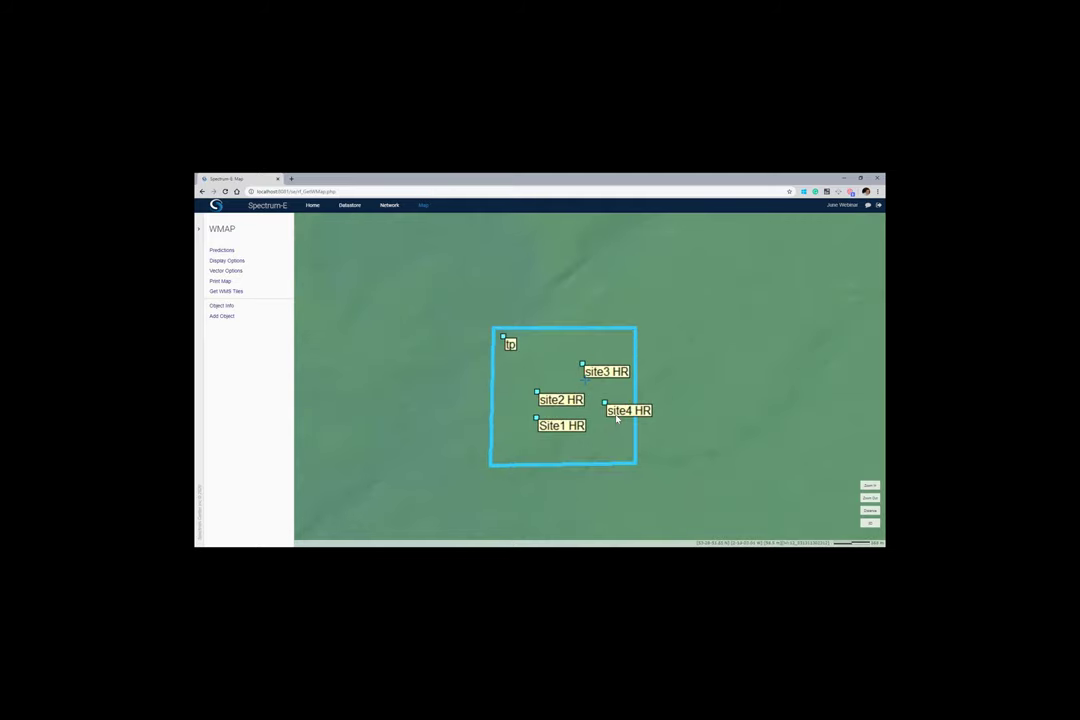
{"action": "scroll", "coordinate": [586, 407], "scroll_direction": "up", "scroll_amount": 1}
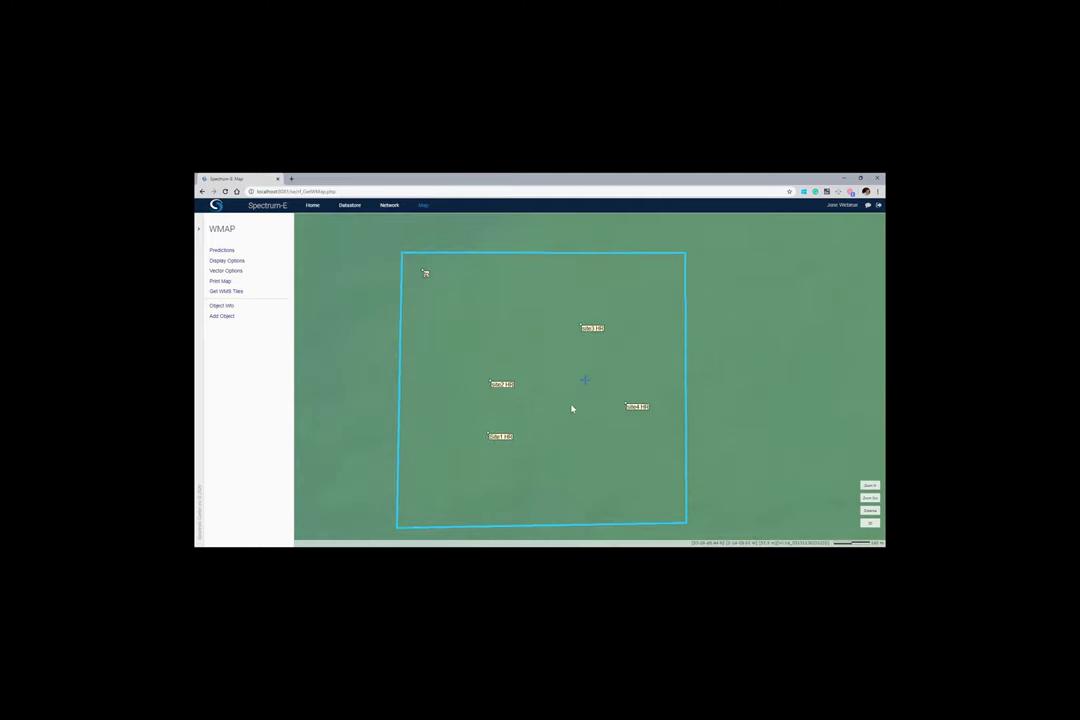
{"action": "left_click_drag", "start_coordinate": [562, 396], "coordinate": [608, 396]}
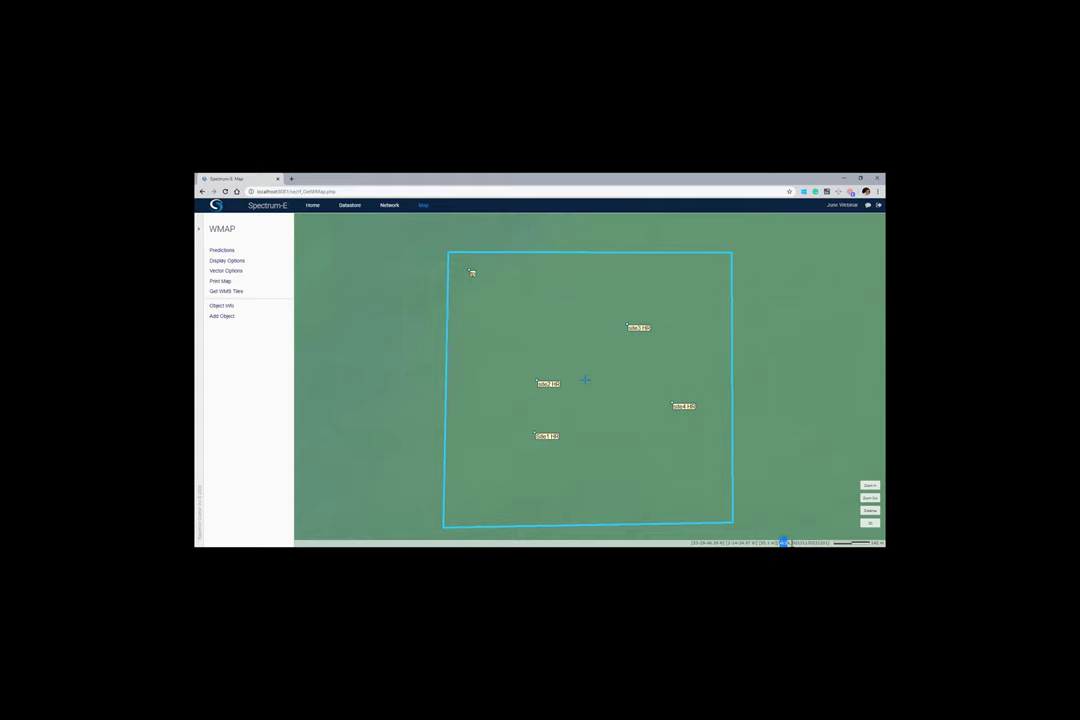
{"action": "scroll", "coordinate": [624, 410], "scroll_direction": "up", "scroll_amount": 1}
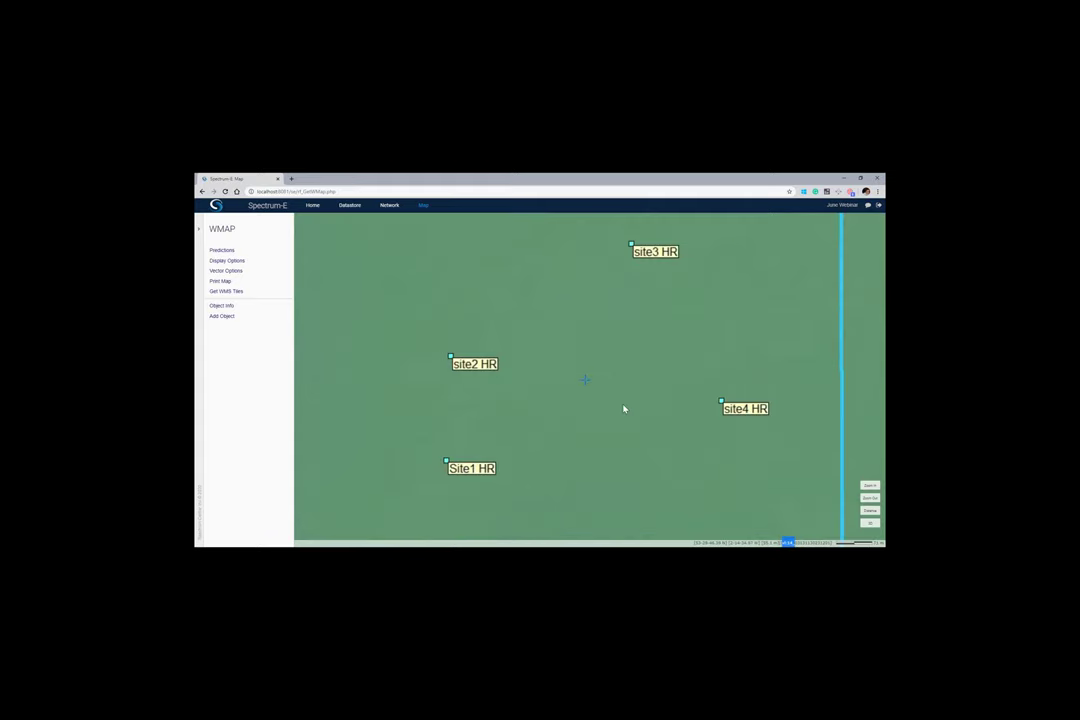
Examine the high-resolution terrain around the HR sites and read the elevation and building-height values at several map points
{"action": "left_click_drag", "start_coordinate": [603, 356], "coordinate": [588, 380]}
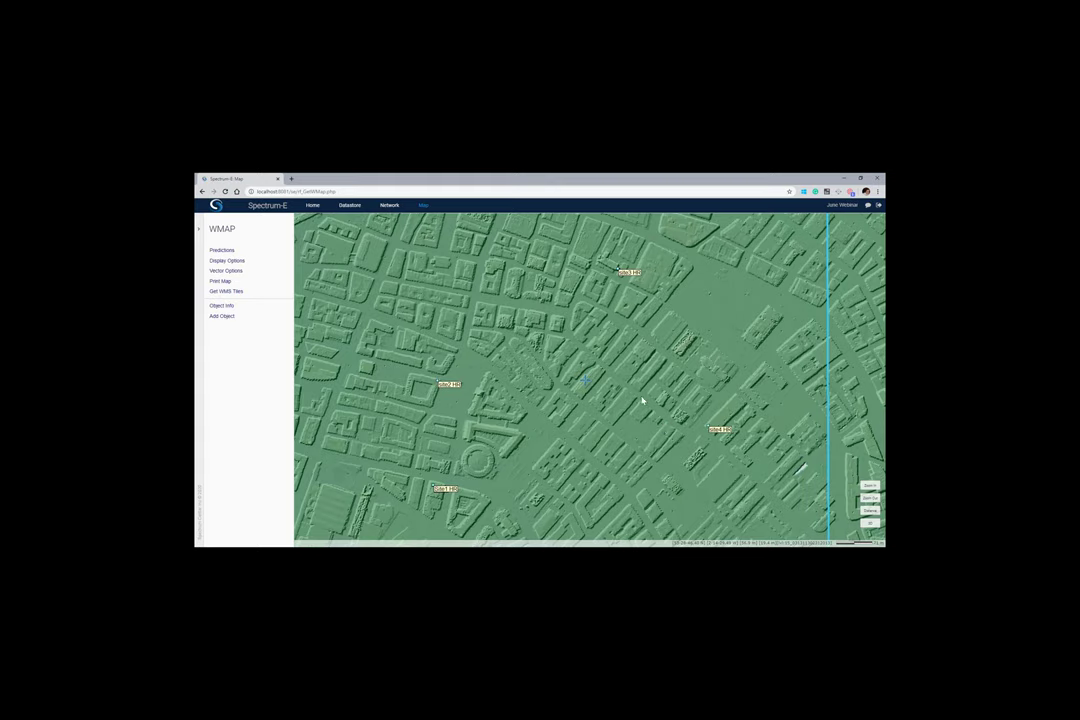
{"action": "left_click_drag", "start_coordinate": [716, 318], "coordinate": [695, 354]}
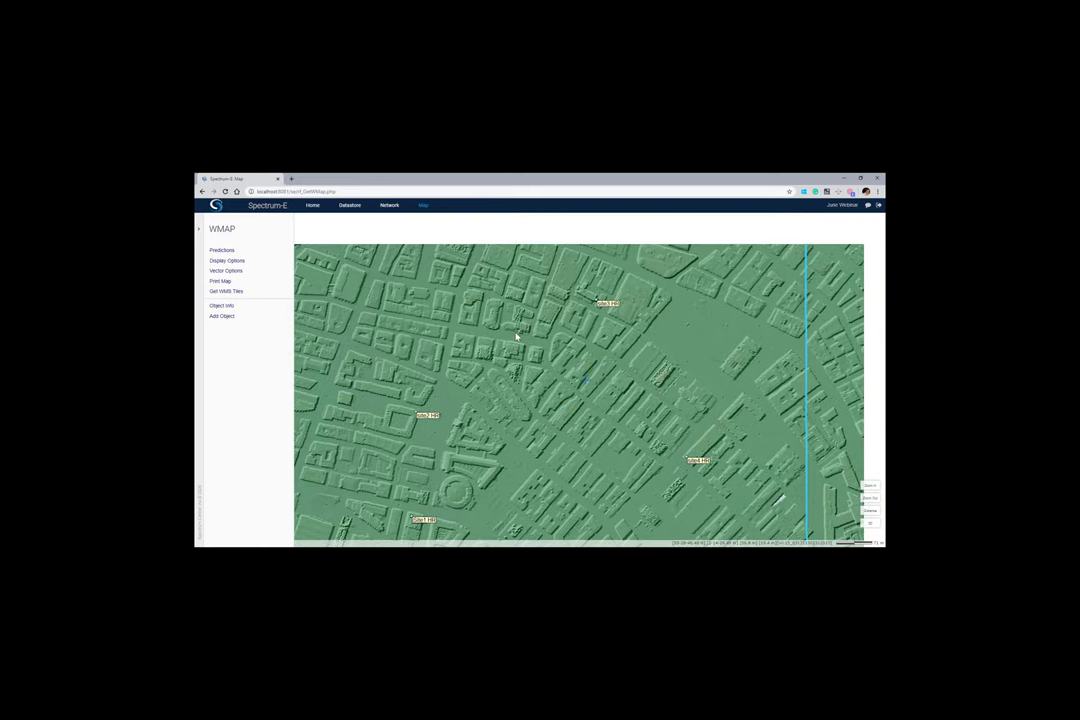
{"action": "left_click_drag", "start_coordinate": [646, 404], "coordinate": [682, 364]}
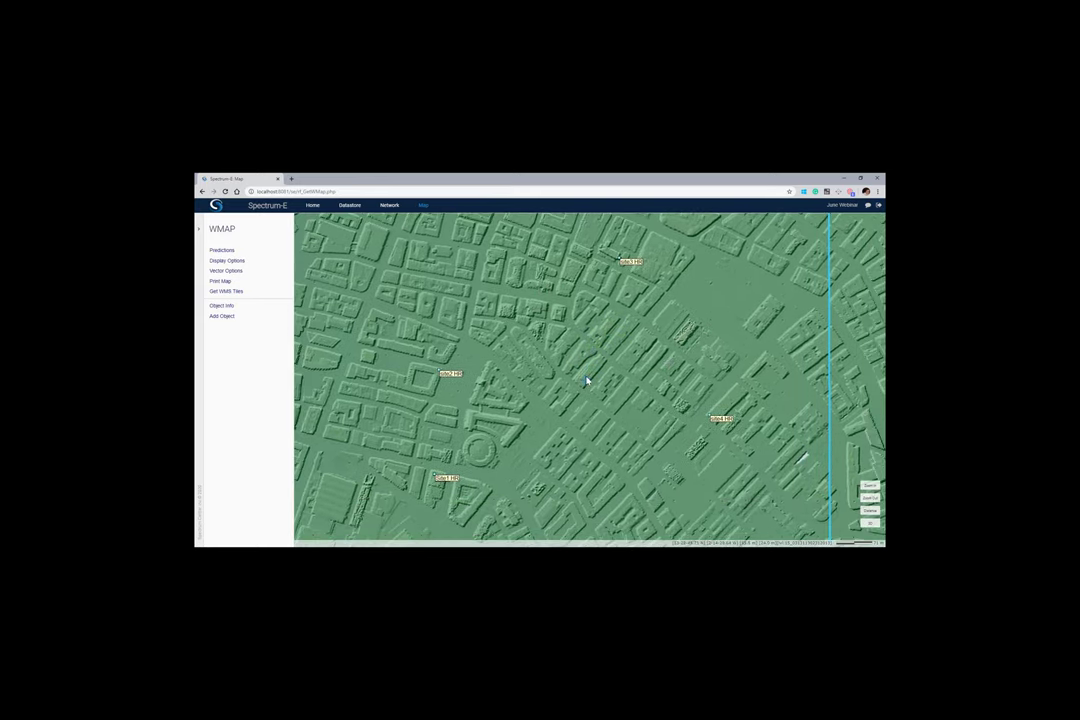
{"action": "left_click_drag", "start_coordinate": [589, 381], "coordinate": [593, 380]}
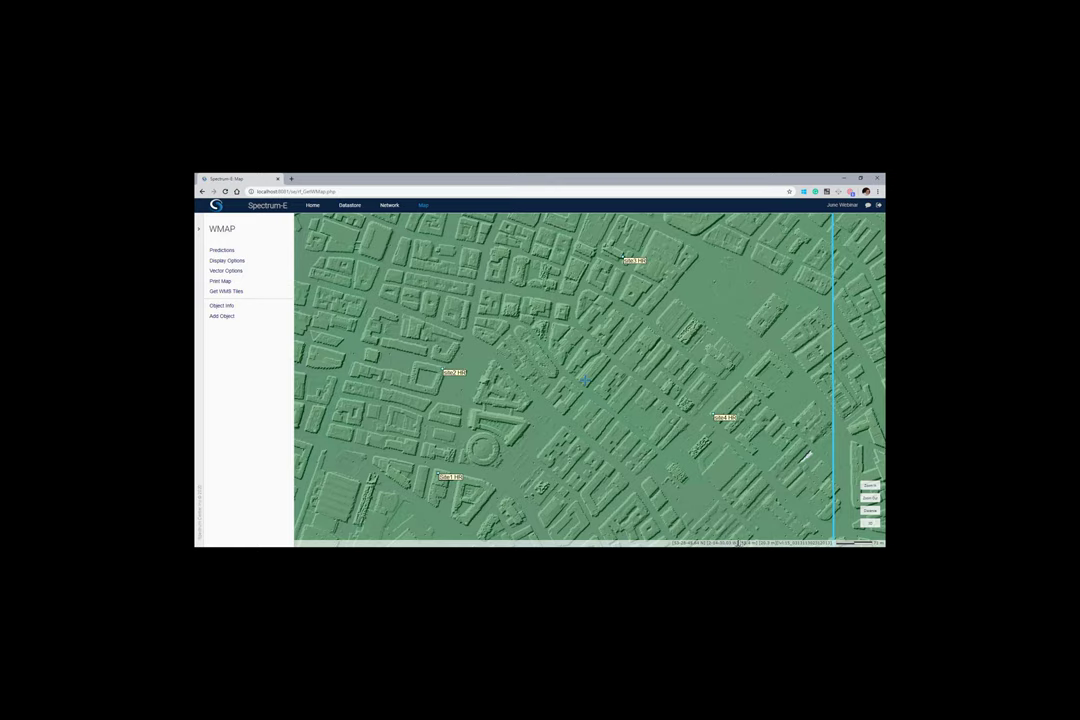
{"action": "double_click", "coordinate": [746, 542]}
{"action": "left_click_drag", "start_coordinate": [597, 396], "coordinate": [593, 382]}
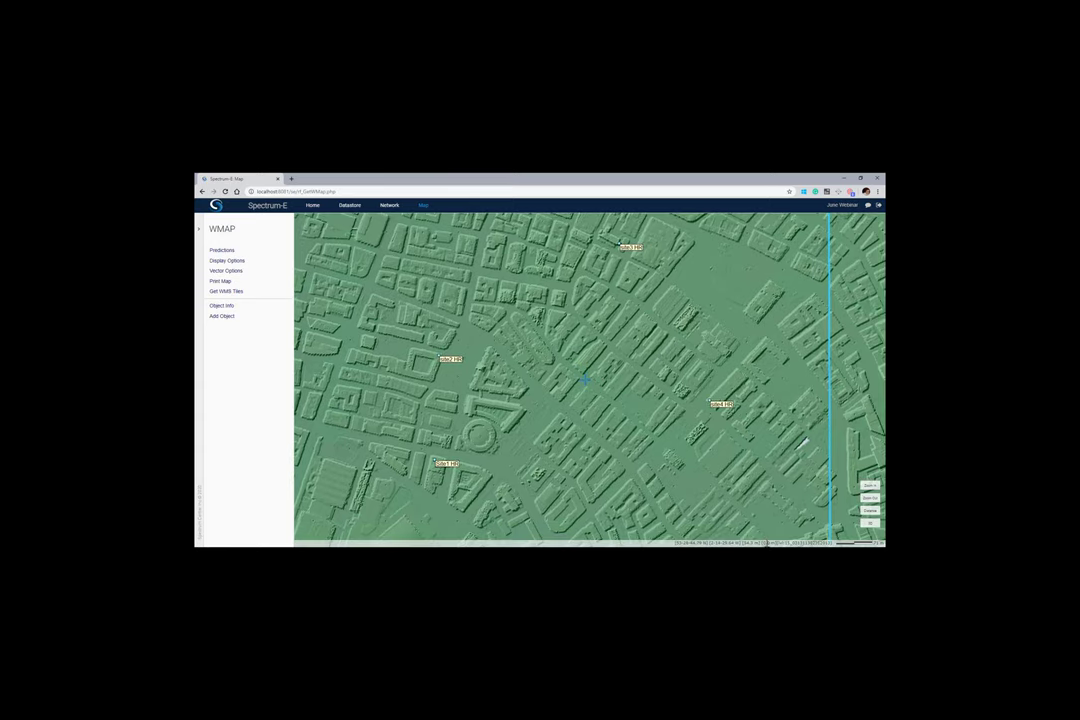
{"action": "double_click", "coordinate": [768, 542]}
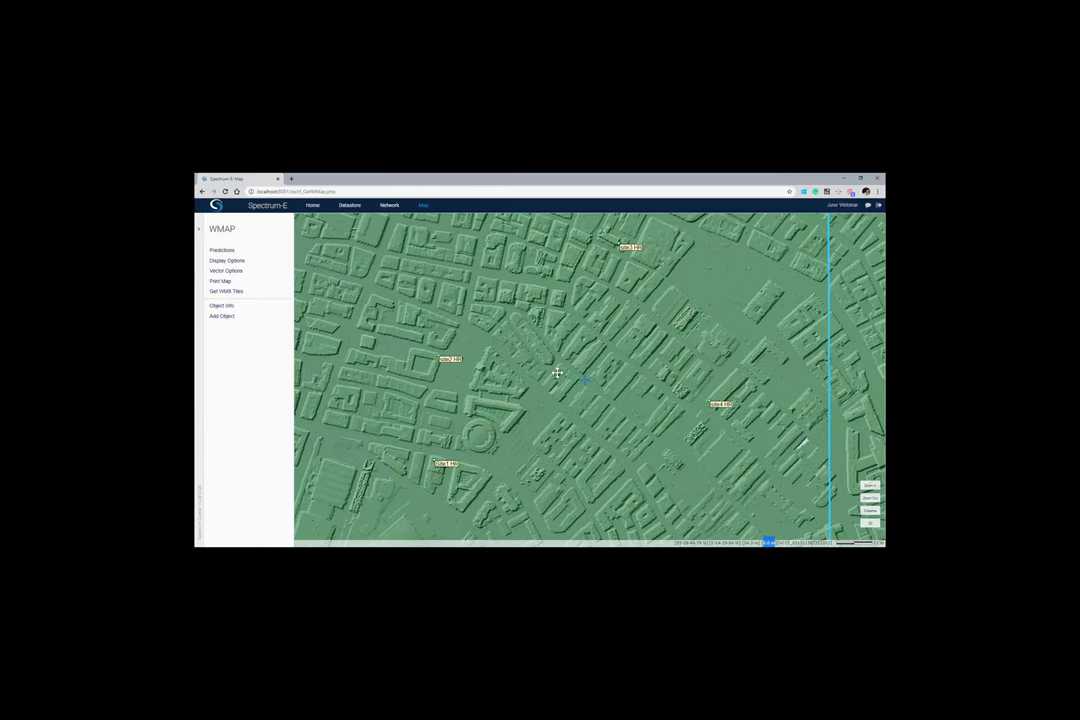
{"action": "left_click_drag", "start_coordinate": [557, 373], "coordinate": [550, 387]}
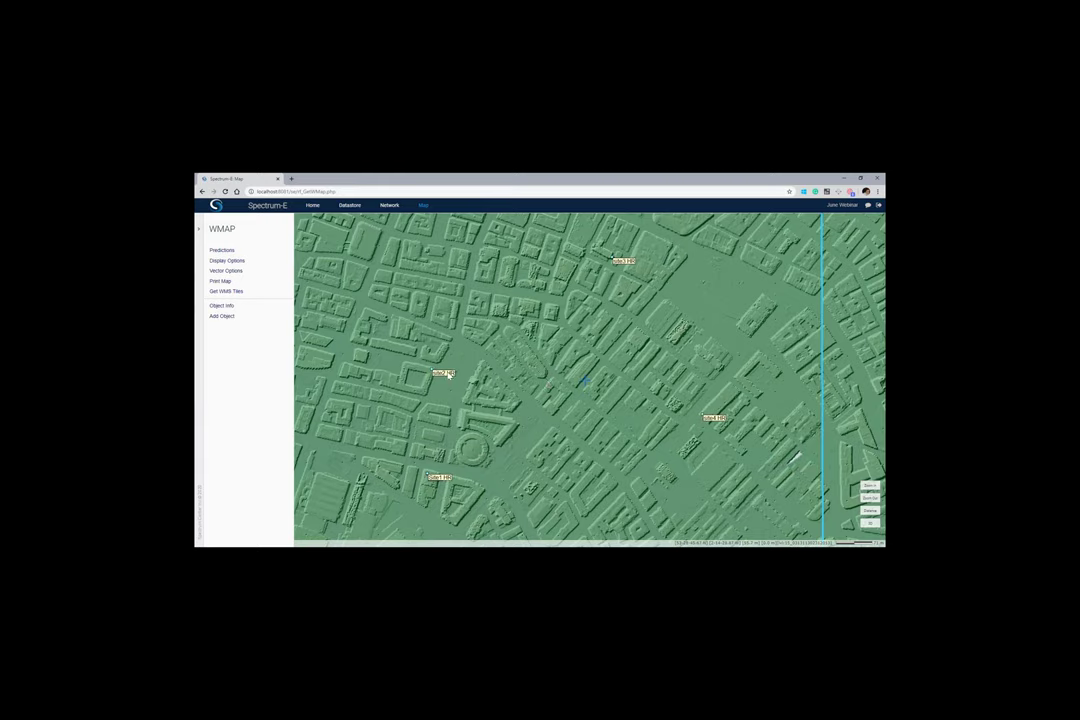
Make 4 Lo 1812_dbm the current prediction and show its coverage over the whole study area on the map
{"action": "left_click", "coordinate": [243, 252]}
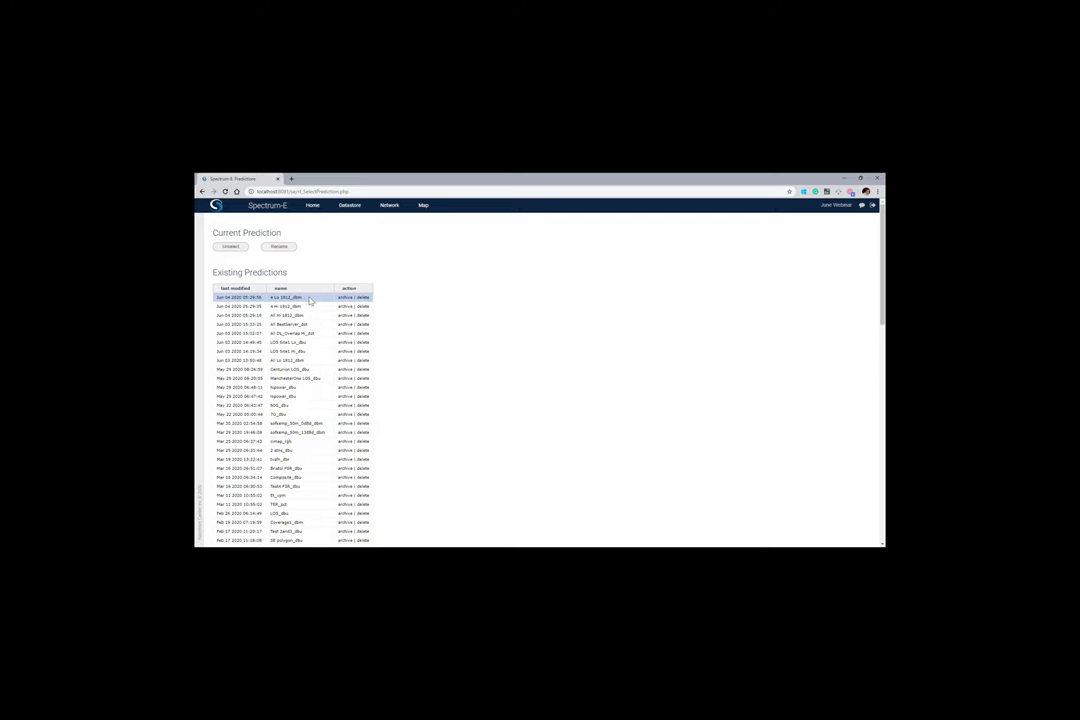
{"action": "left_click", "coordinate": [308, 300]}
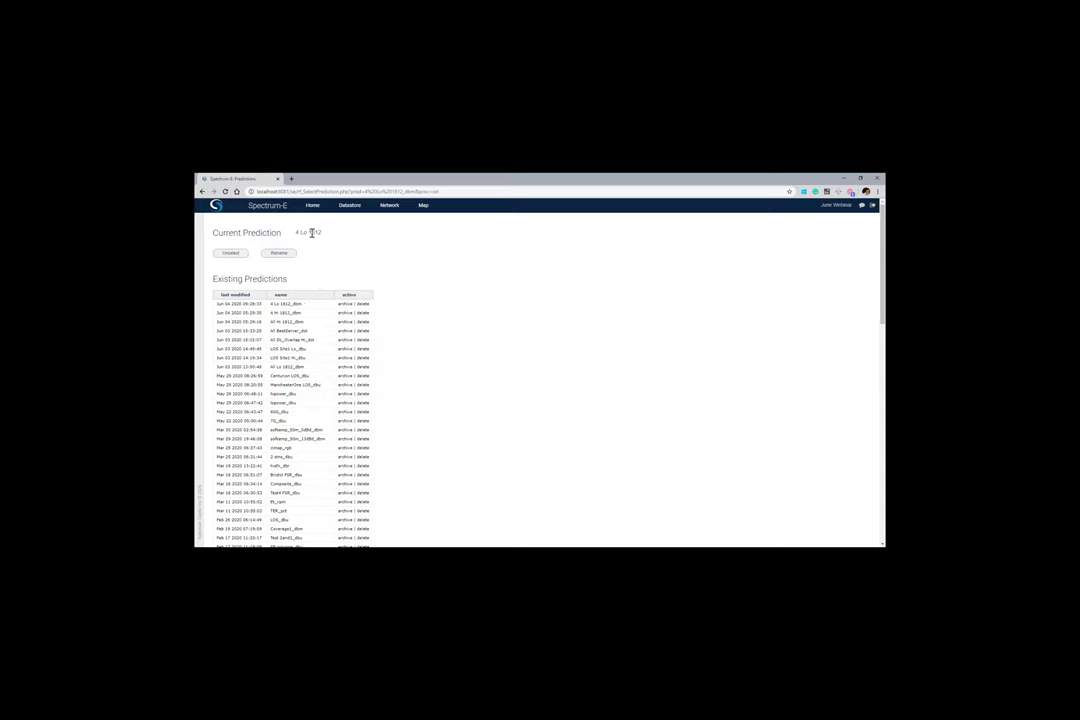
{"action": "left_click", "coordinate": [424, 206]}
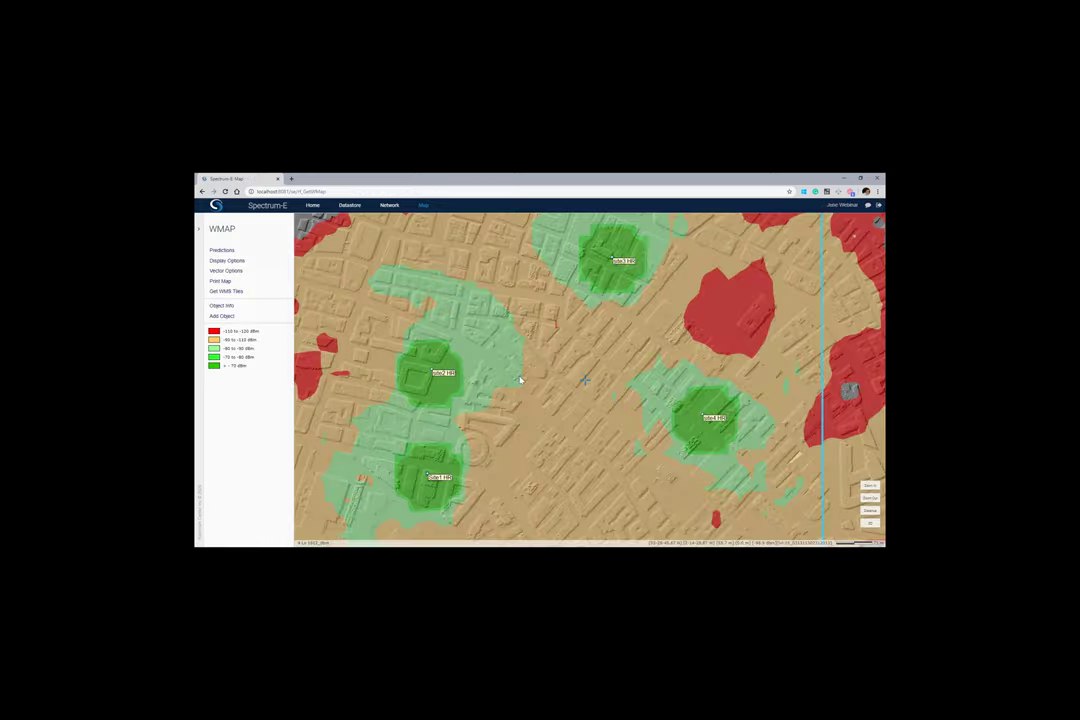
{"action": "scroll", "coordinate": [518, 378], "scroll_direction": "down", "scroll_amount": 1}
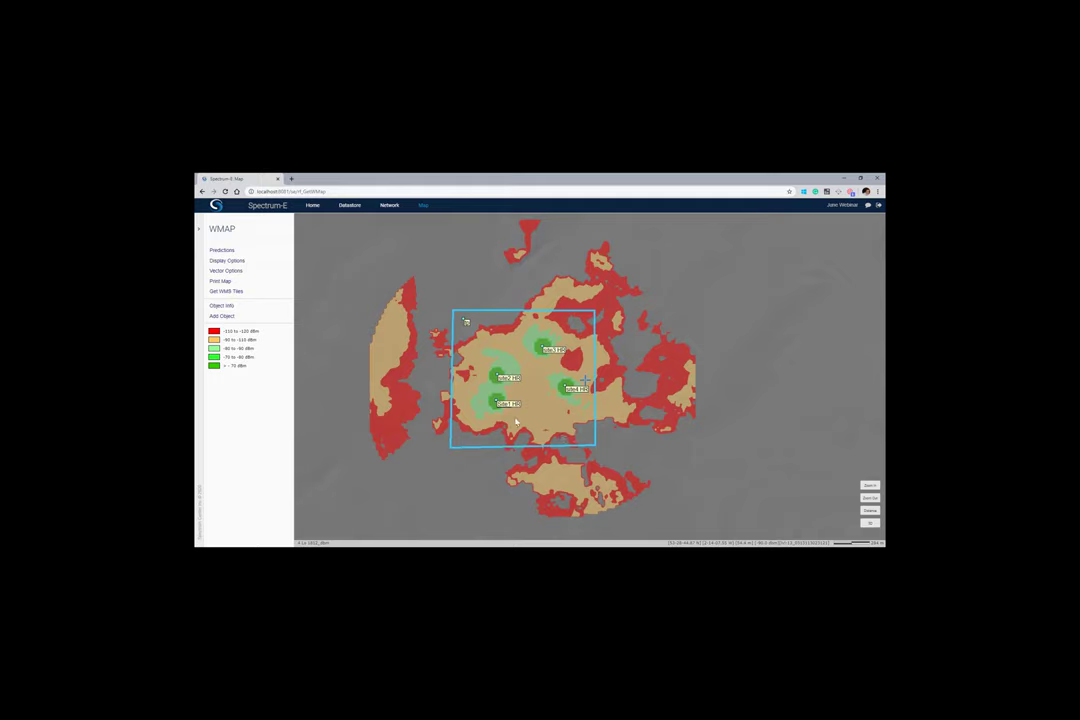
Capture the study area's 4 Lo 1812 coverage with Snipping Tool, set the snip aside, and return to the map
{"action": "left_click", "coordinate": [282, 191]}
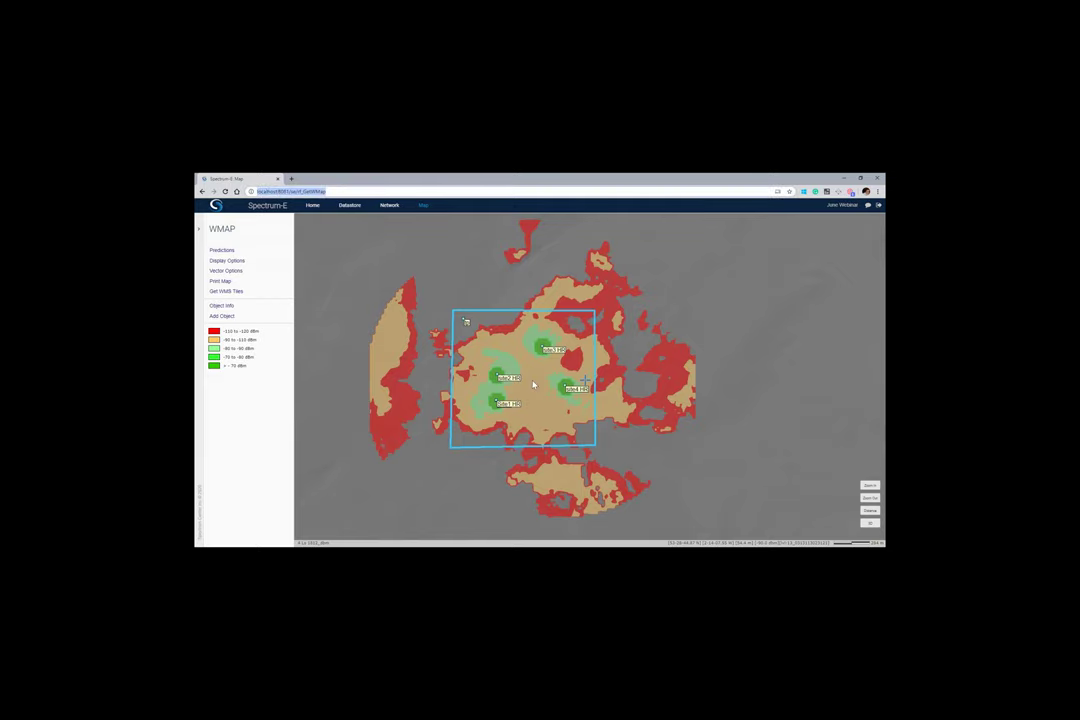
{"action": "left_click", "coordinate": [532, 383]}
{"action": "scroll", "coordinate": [532, 383], "scroll_direction": "up", "scroll_amount": 1}
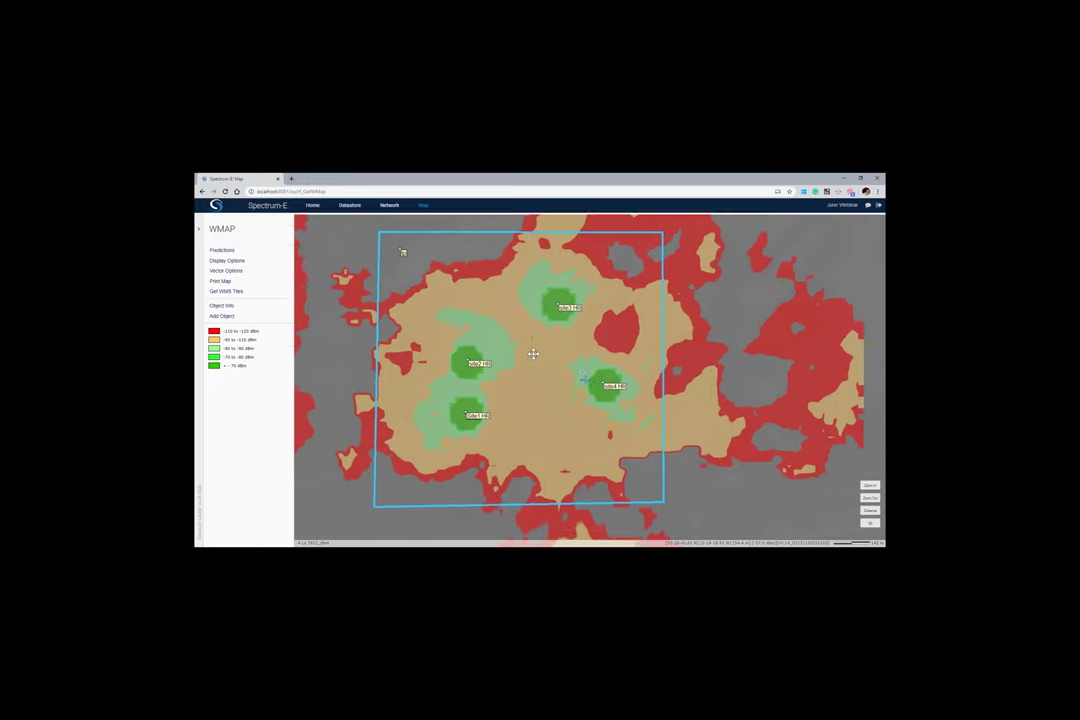
{"action": "left_click_drag", "start_coordinate": [520, 358], "coordinate": [540, 360]}
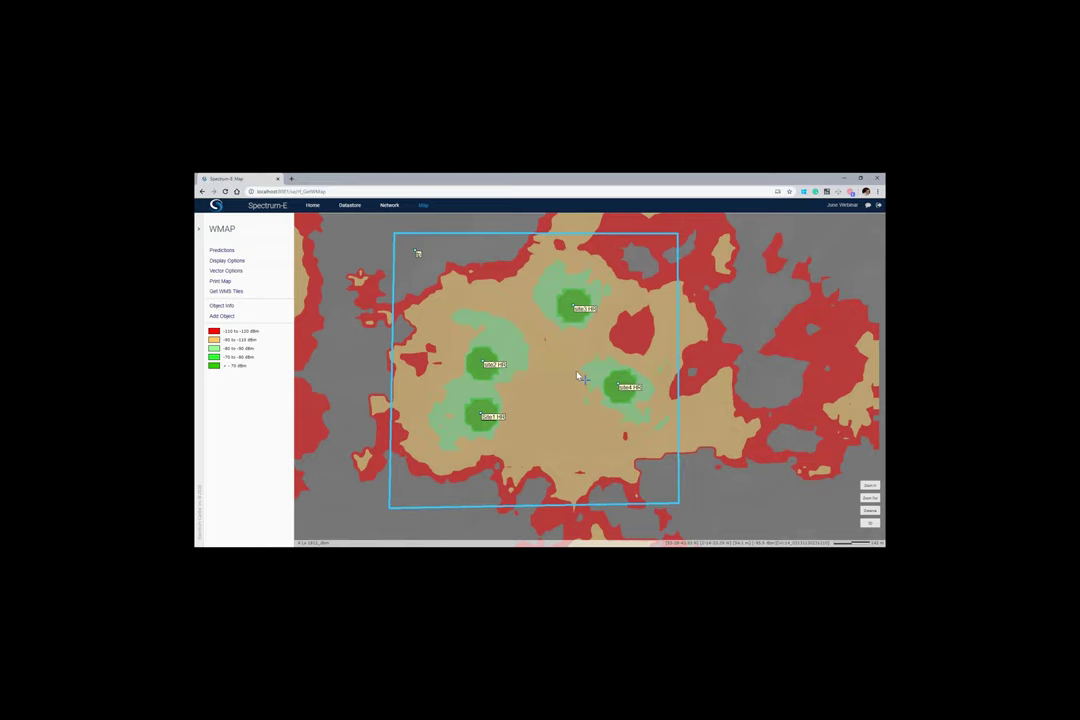
{"action": "left_click_drag", "start_coordinate": [587, 374], "coordinate": [594, 363]}
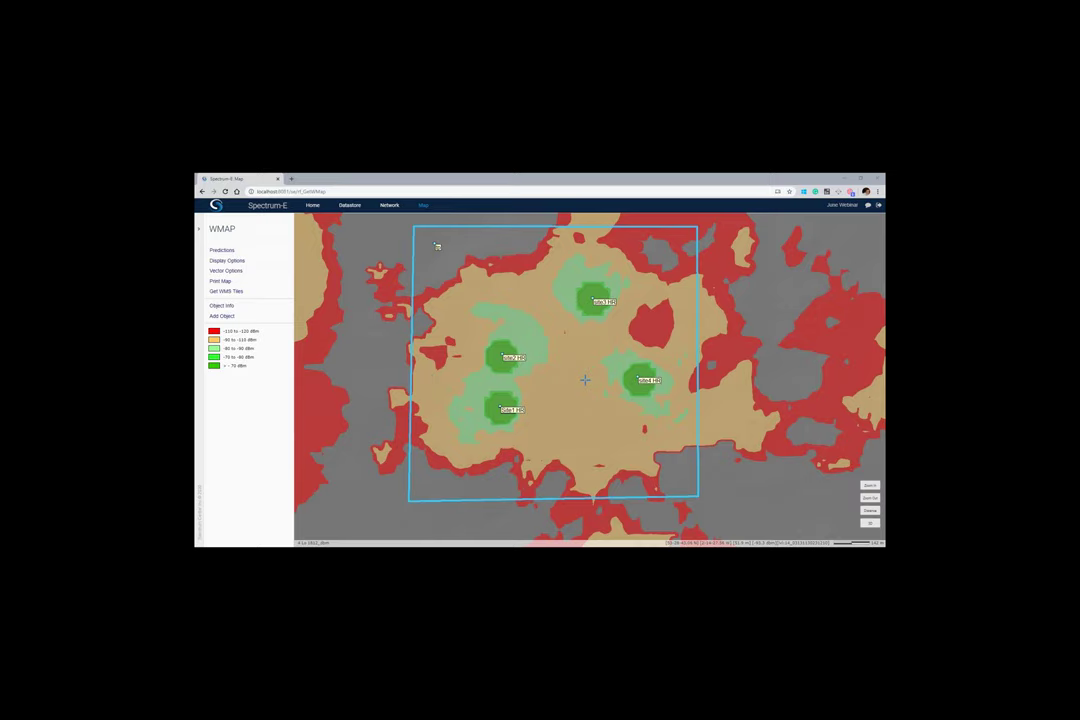
{"action": "left_click_drag", "start_coordinate": [700, 502], "coordinate": [700, 502]}
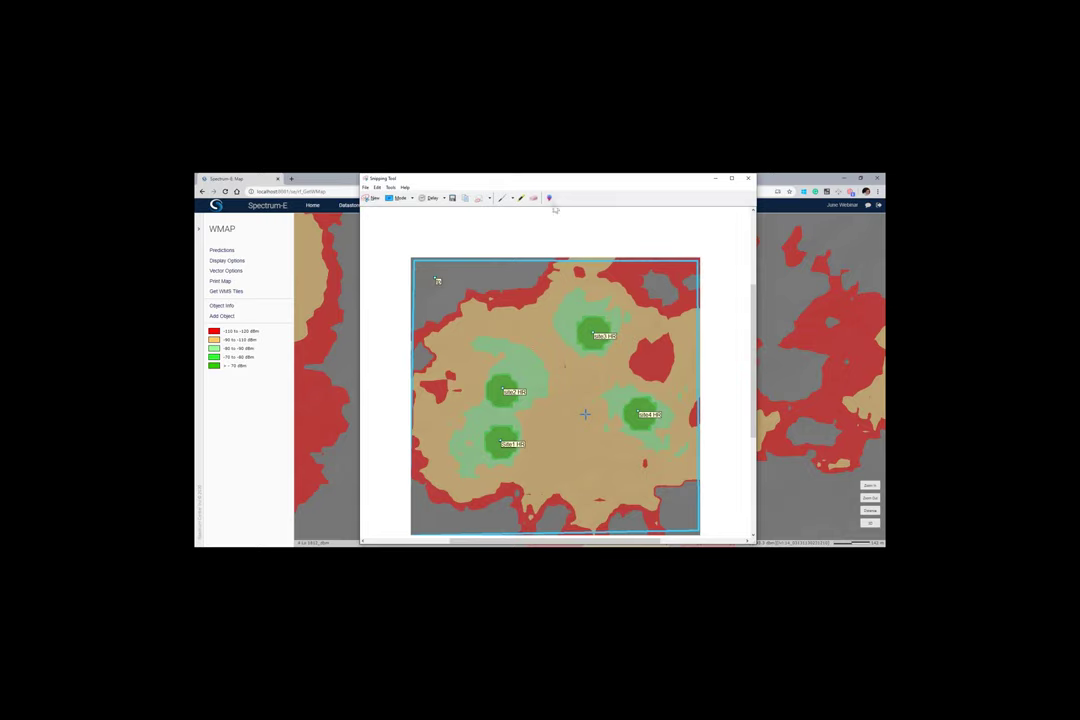
{"action": "left_click_drag", "start_coordinate": [585, 186], "coordinate": [715, 187]}
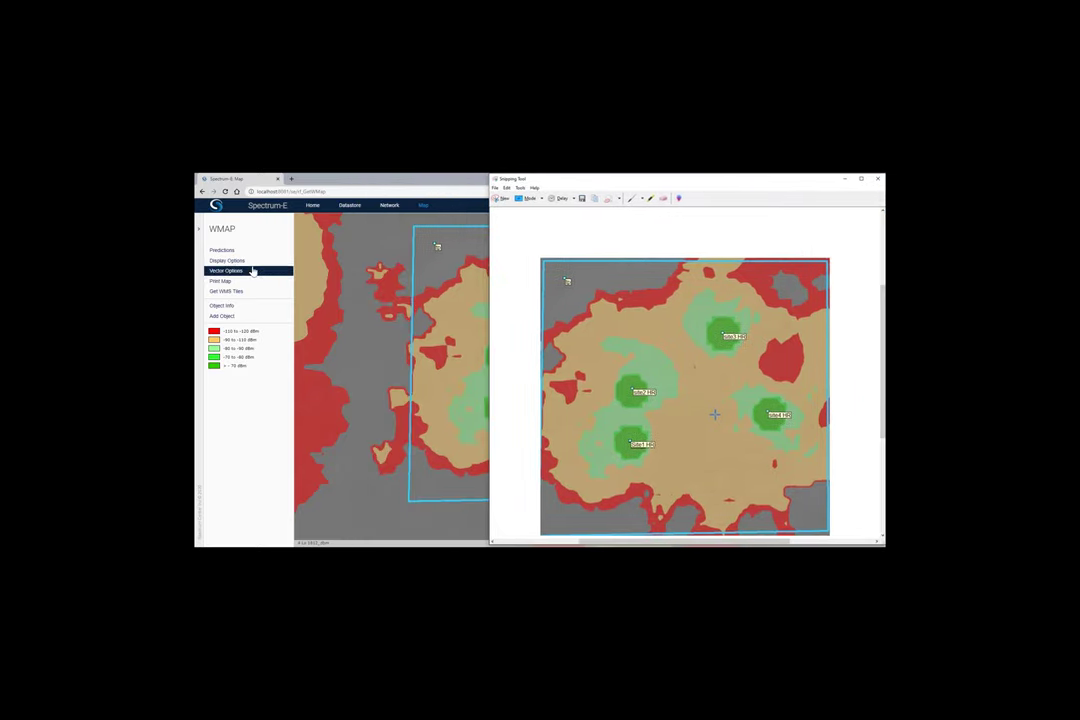
{"action": "left_click", "coordinate": [250, 429]}
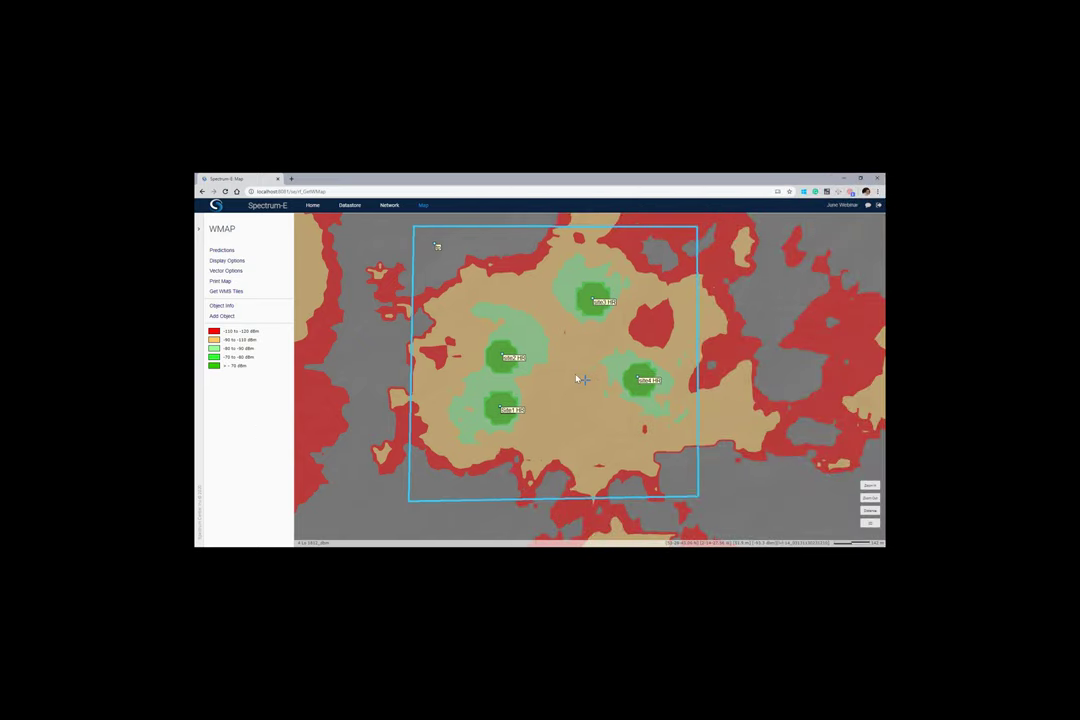
Change the display background from Terrain to Map and capture the study area's 4 Lo 1812 coverage with Snipping Tool
{"action": "scroll", "coordinate": [578, 380], "scroll_direction": "up", "scroll_amount": 1}
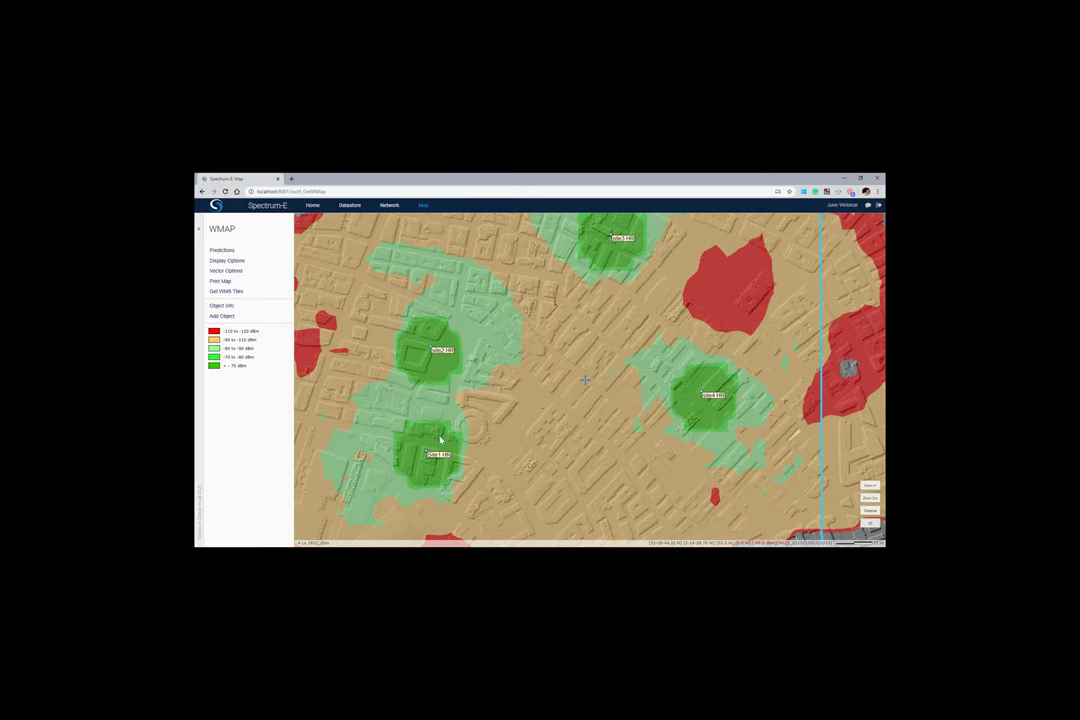
{"action": "left_click", "coordinate": [228, 262]}
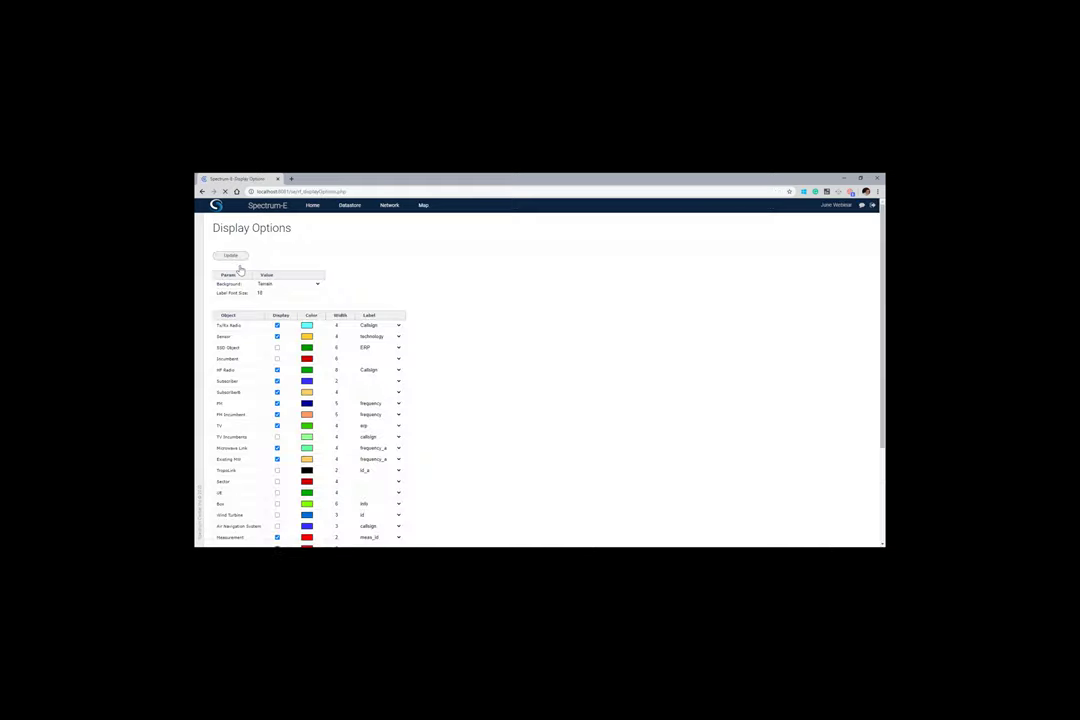
{"action": "left_click", "coordinate": [287, 285]}
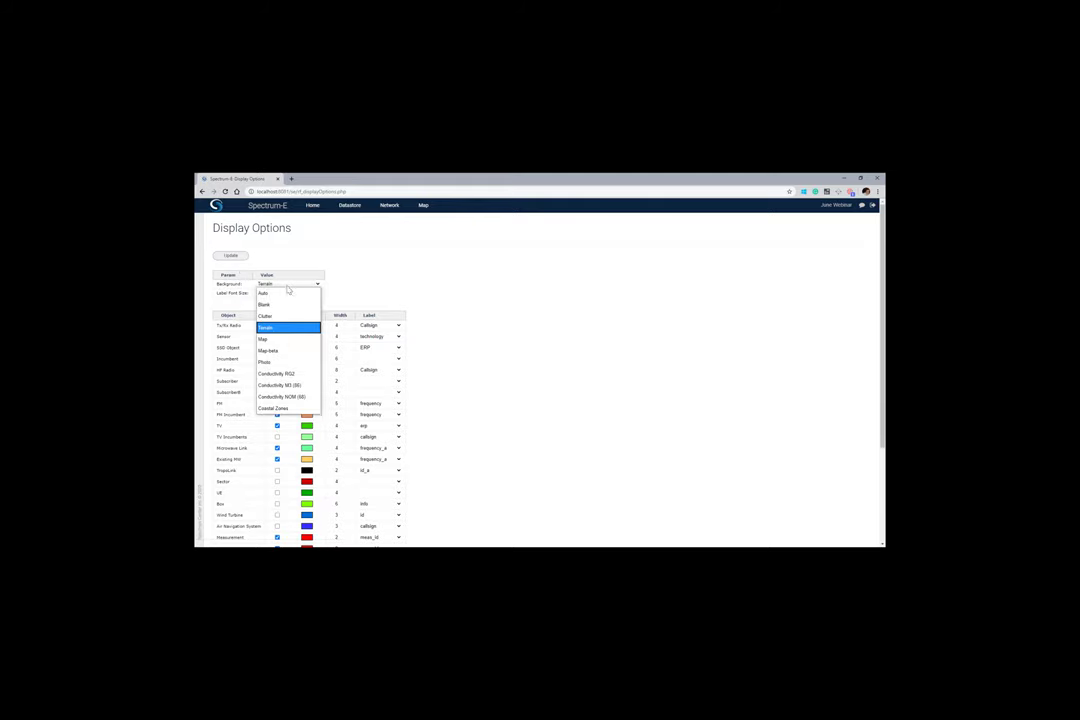
{"action": "left_click", "coordinate": [282, 339]}
{"action": "left_click", "coordinate": [233, 257]}
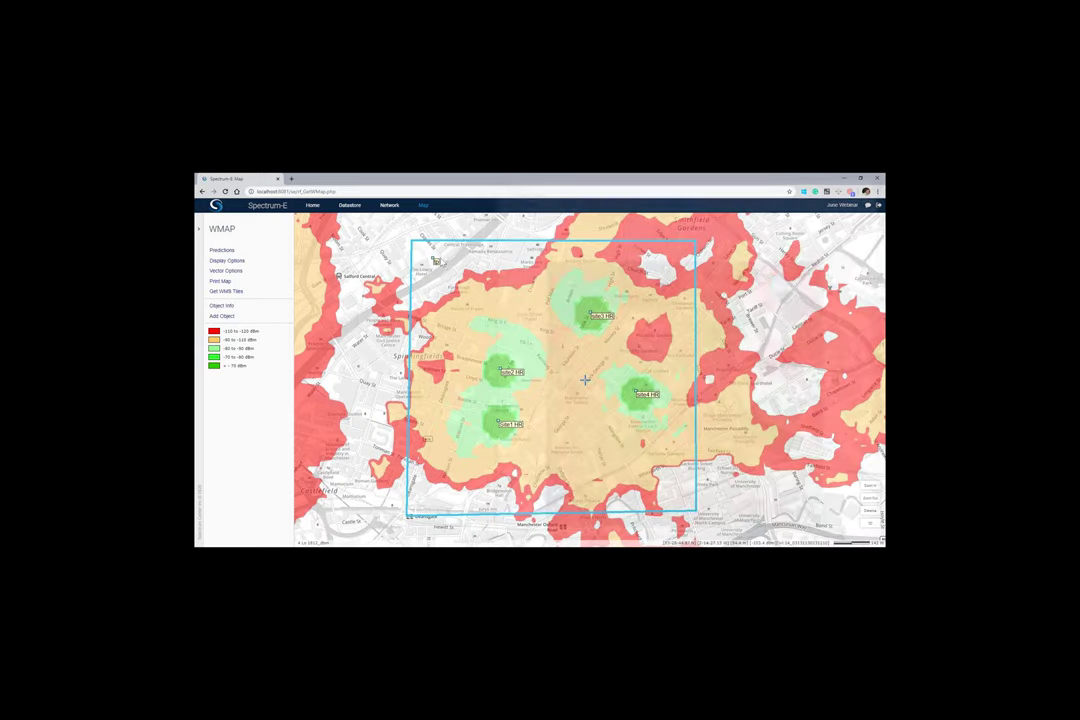
{"action": "left_click_drag", "start_coordinate": [411, 241], "coordinate": [697, 512]}
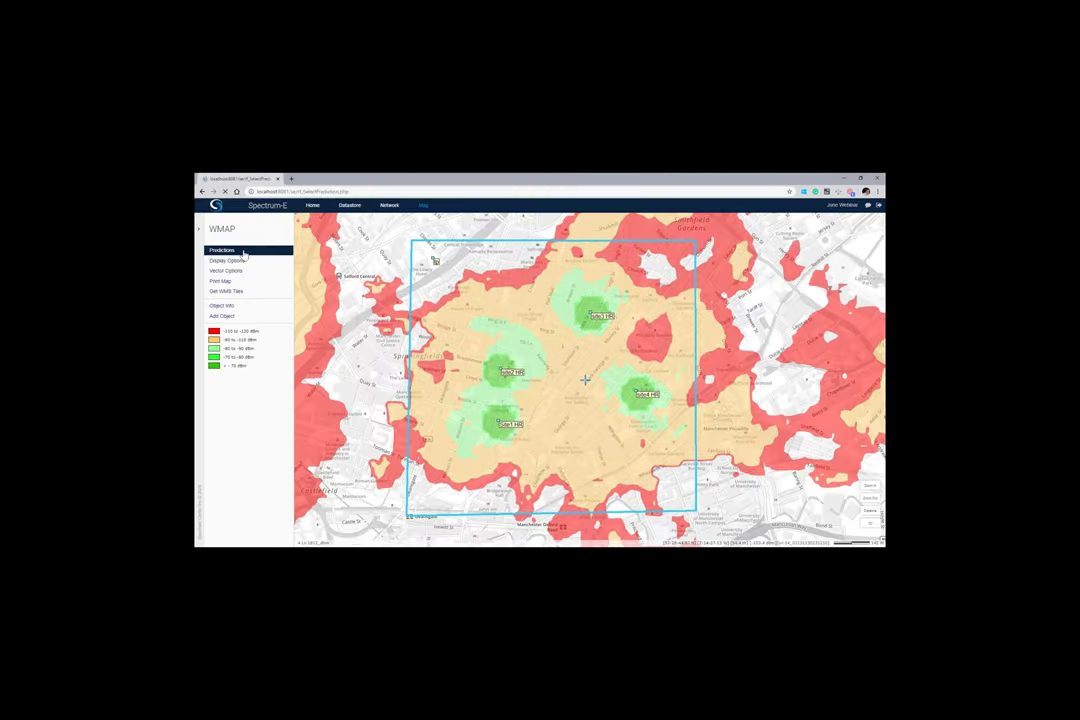
Make 4 Hi 1812_dbm the current prediction and show its coverage on the map
{"action": "left_click", "coordinate": [222, 250]}
{"action": "left_click", "coordinate": [302, 313]}
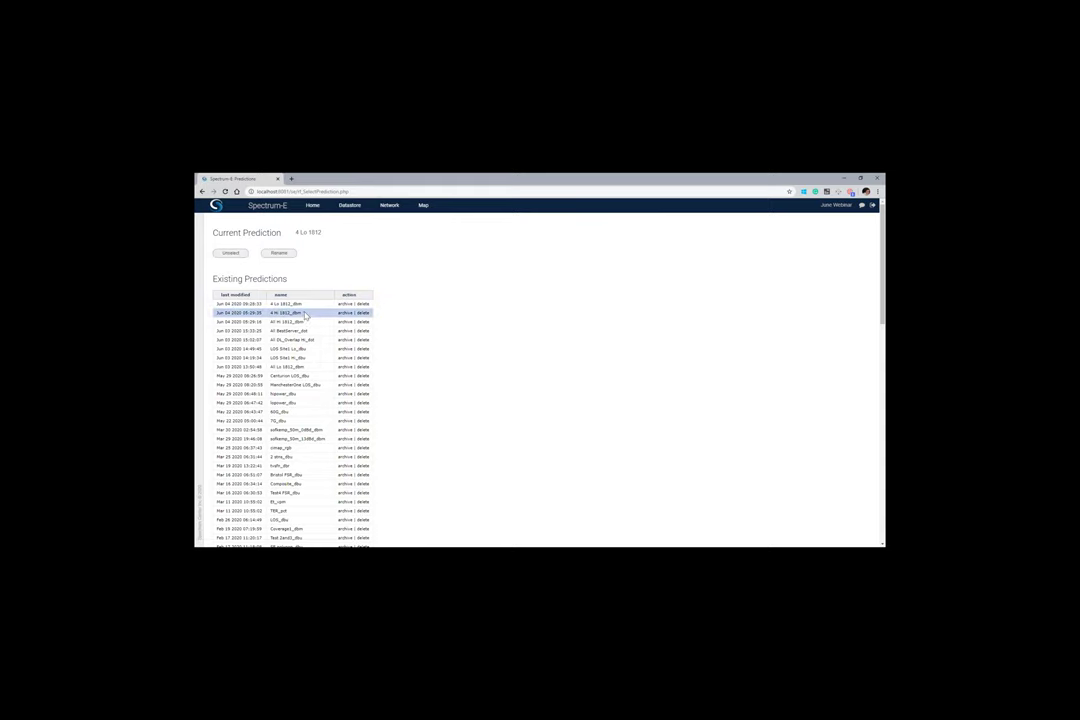
{"action": "left_click", "coordinate": [423, 205]}
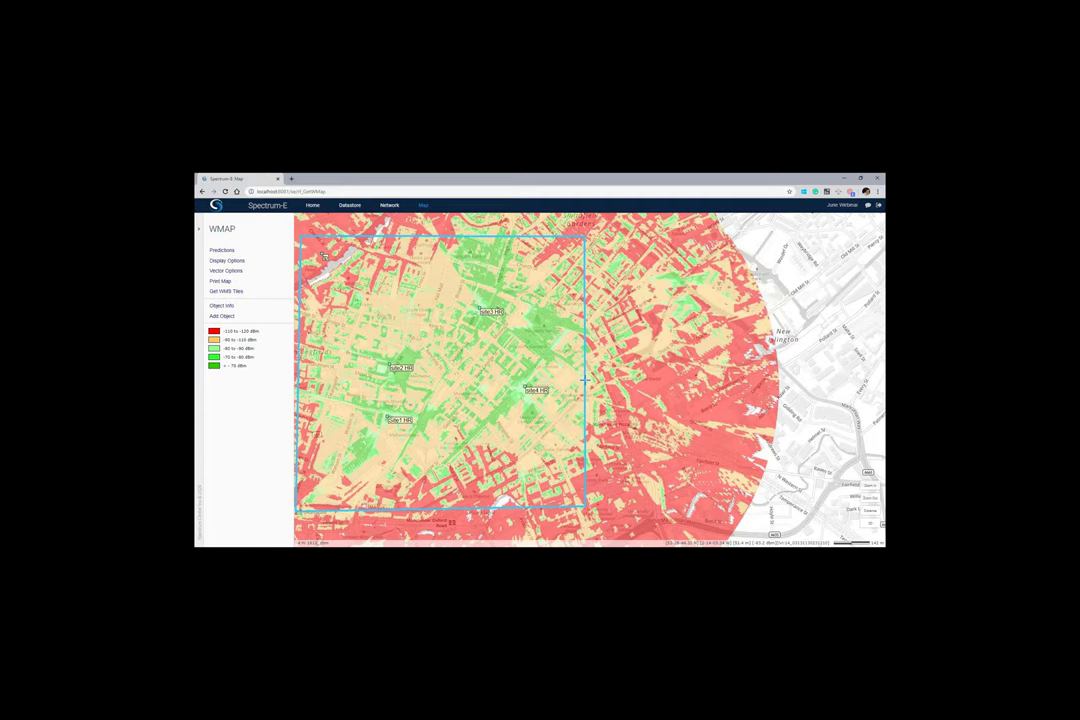
Compare the captured 4 Lo 1812 coverage side by side with the 4 Hi 1812 map, and return to the full map
{"action": "left_click_drag", "start_coordinate": [533, 181], "coordinate": [743, 183]}
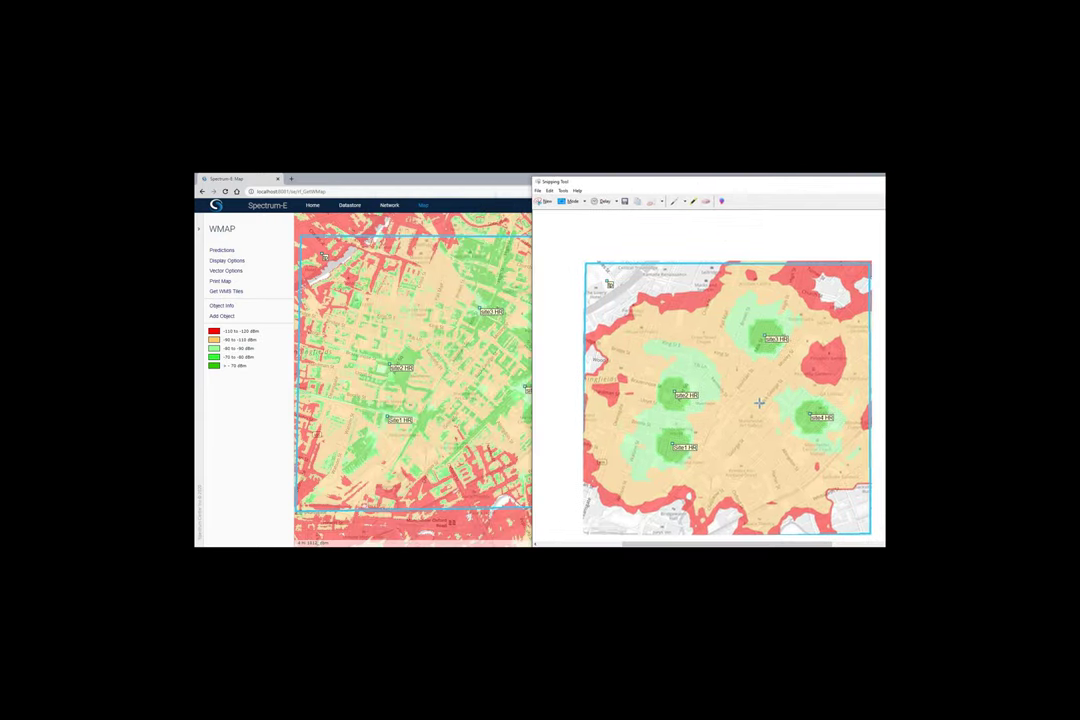
{"action": "left_click_drag", "start_coordinate": [617, 181], "coordinate": [619, 178]}
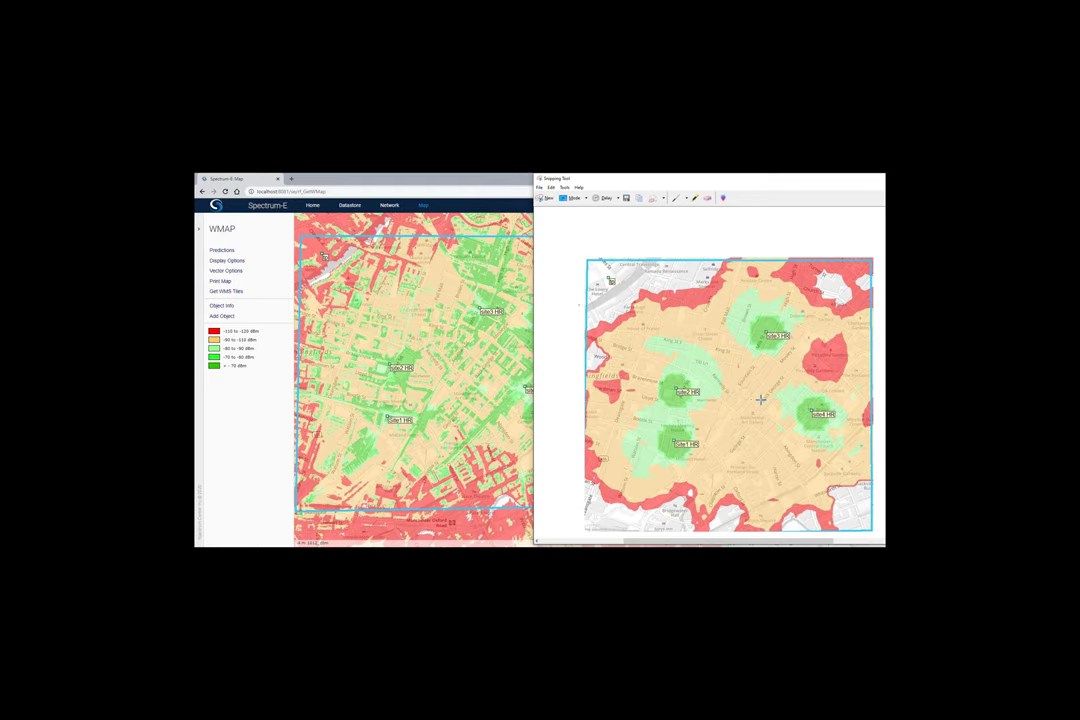
{"action": "double_click", "coordinate": [432, 181]}
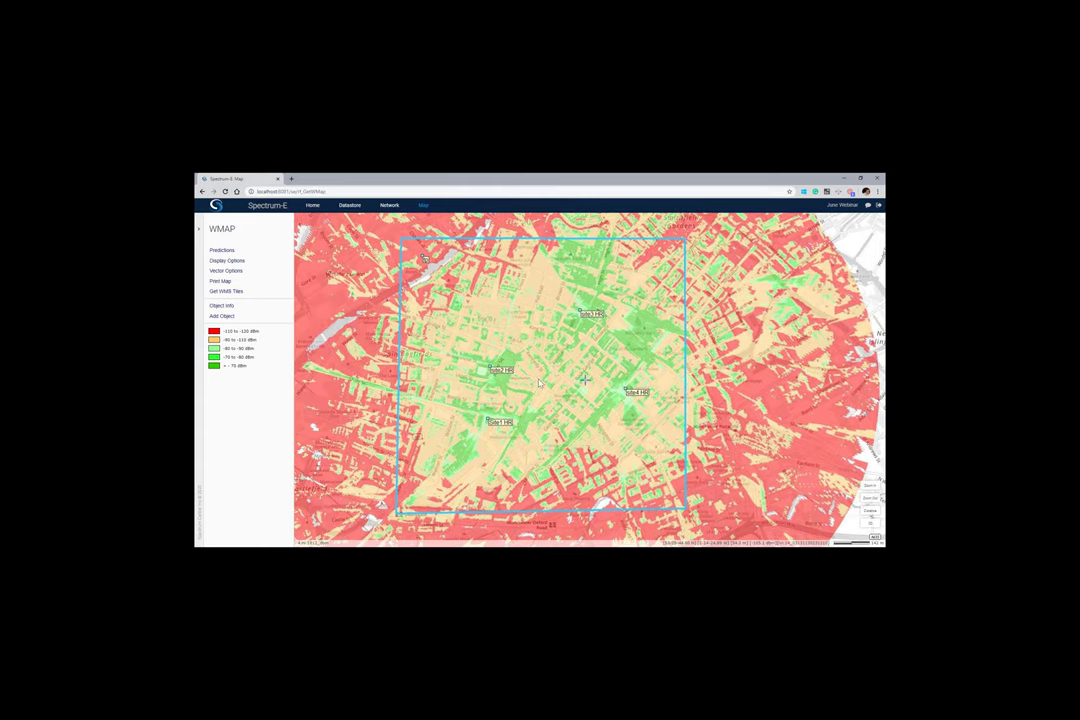
Review the TxRx Radio objects and available calculations in the network list, highlight site2, and return to the map
{"action": "left_click", "coordinate": [390, 206]}
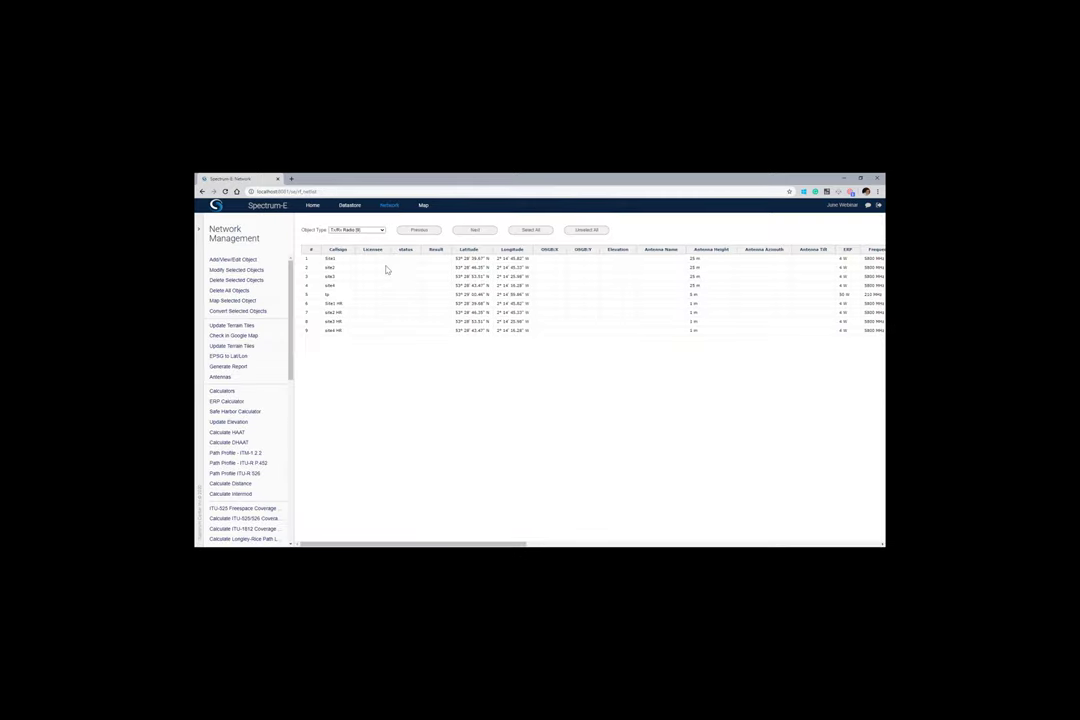
{"action": "left_click", "coordinate": [346, 270]}
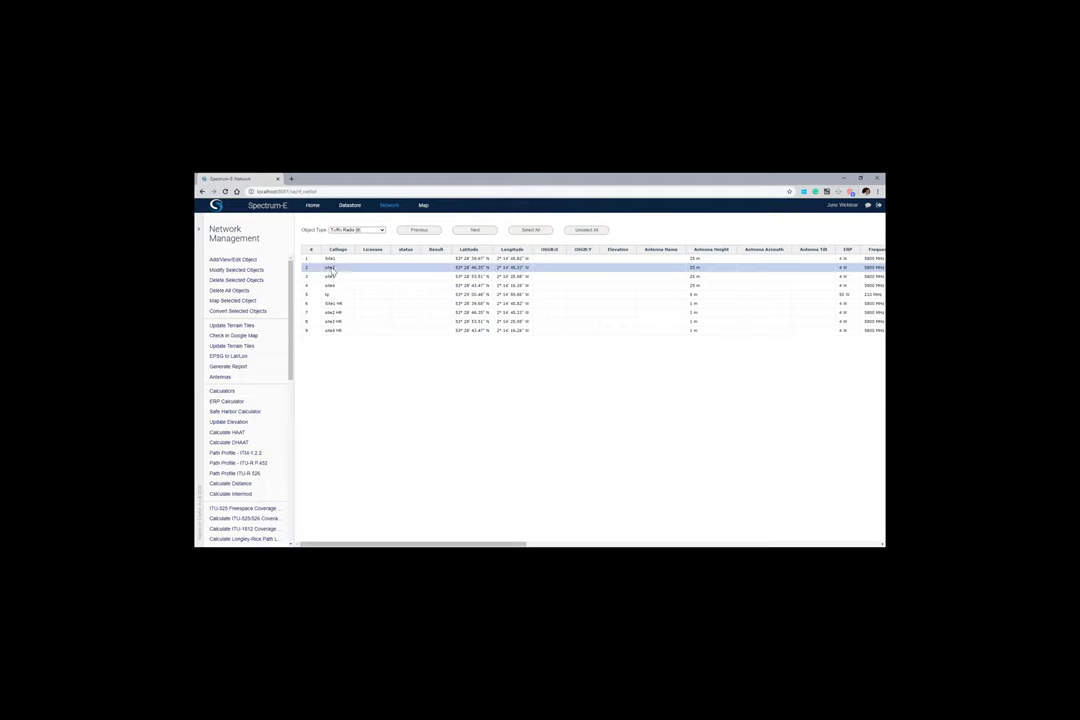
{"action": "scroll", "coordinate": [280, 381], "scroll_direction": "down", "scroll_amount": 3}
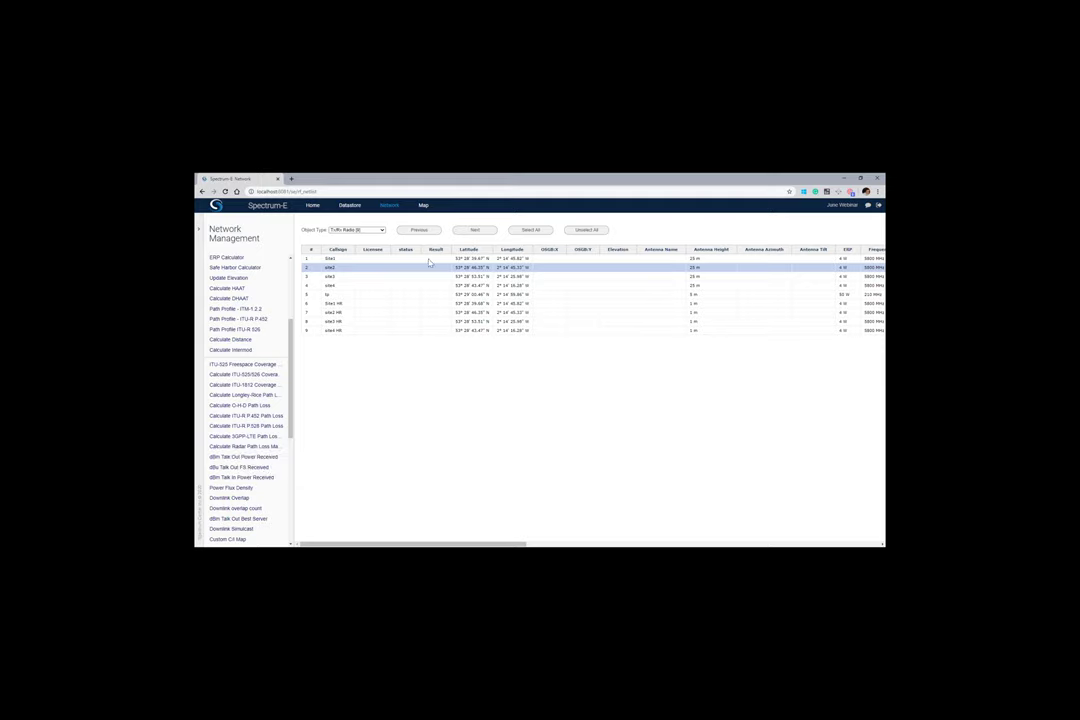
{"action": "left_click", "coordinate": [424, 206]}
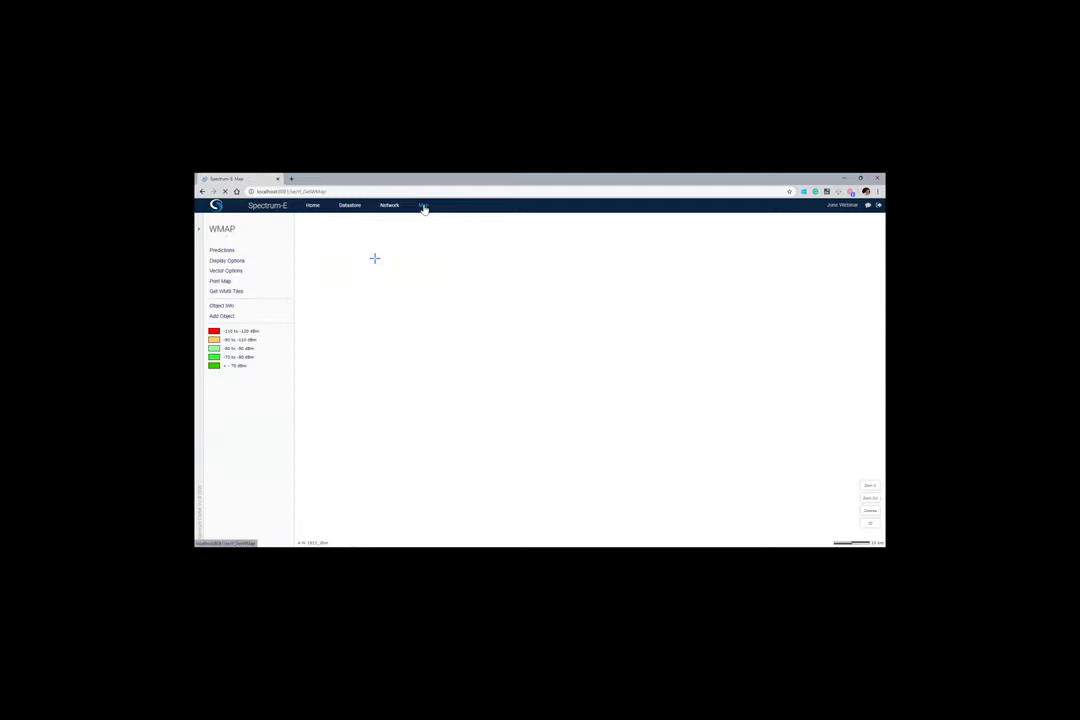
Turn on the display of Incumbent objects across the wider city boundary and update the map
{"action": "scroll", "coordinate": [509, 381], "scroll_direction": "down", "scroll_amount": 3}
{"action": "scroll", "coordinate": [509, 381], "scroll_direction": "up", "scroll_amount": 2}
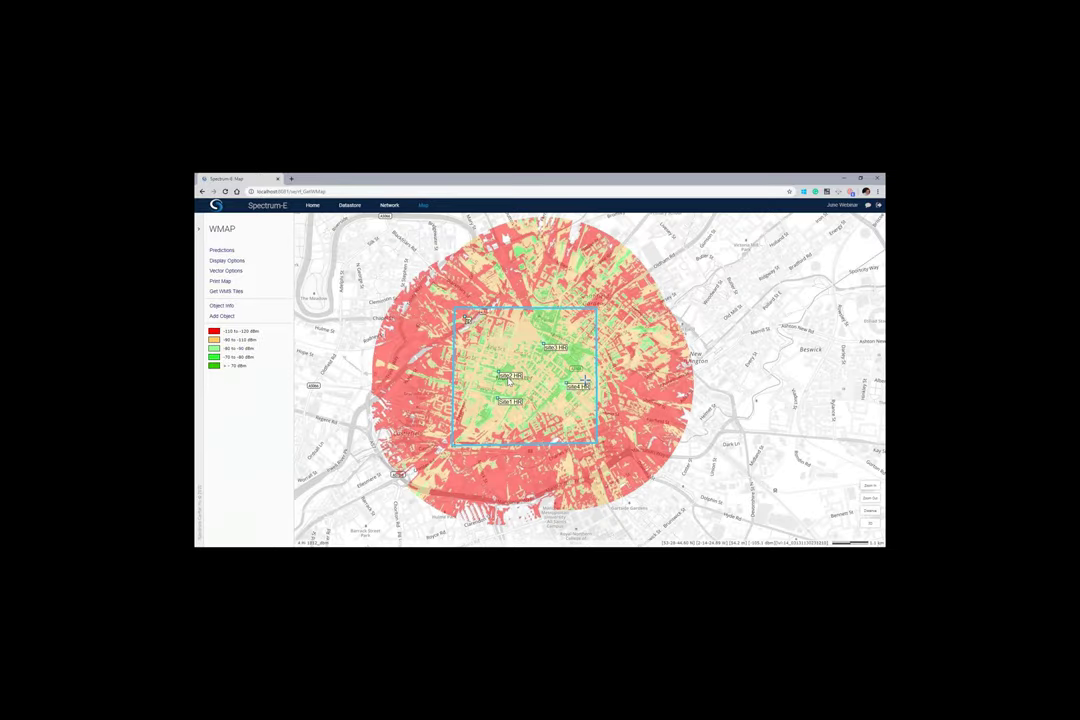
{"action": "scroll", "coordinate": [509, 381], "scroll_direction": "down", "scroll_amount": 3}
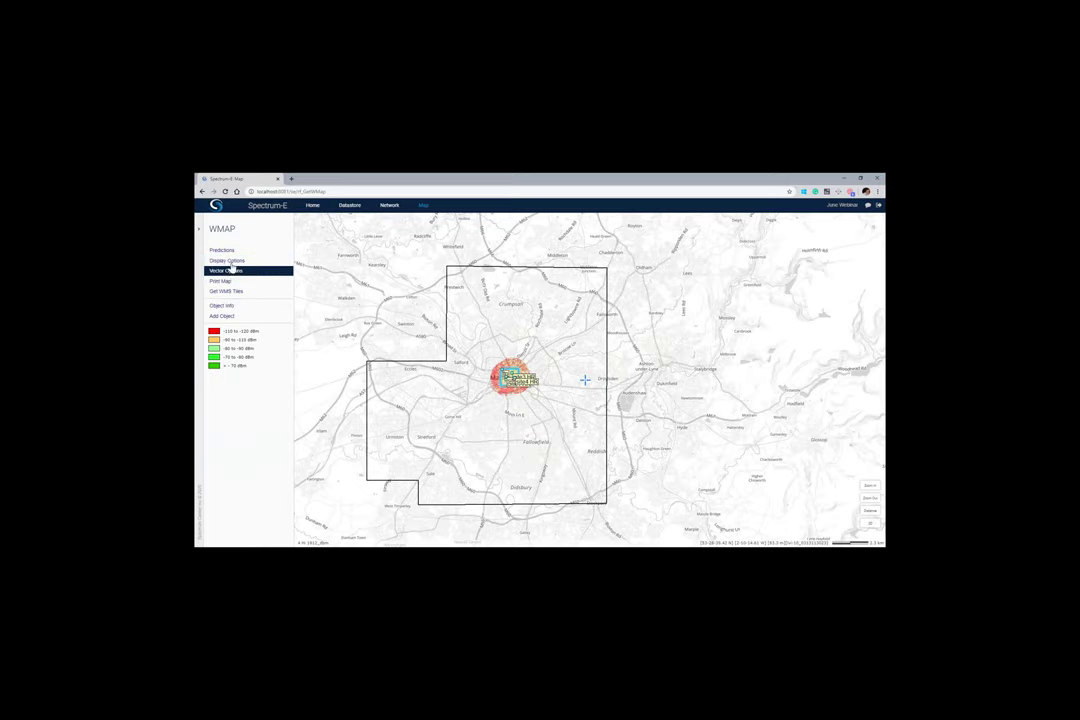
{"action": "left_click", "coordinate": [227, 260]}
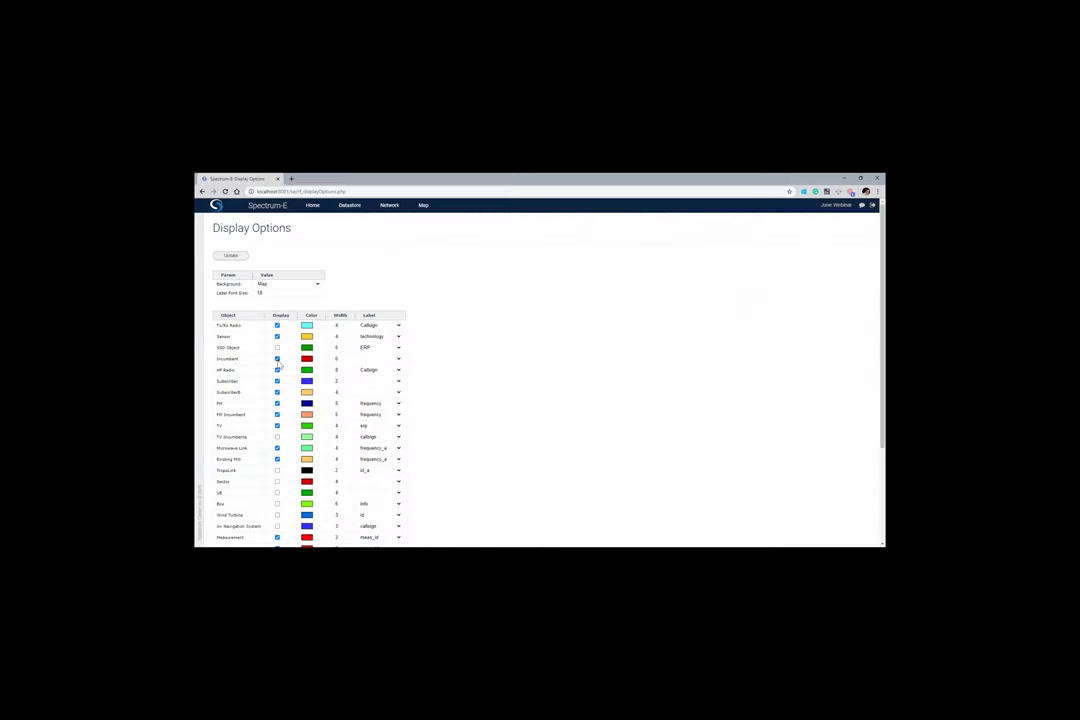
{"action": "left_click", "coordinate": [233, 256]}
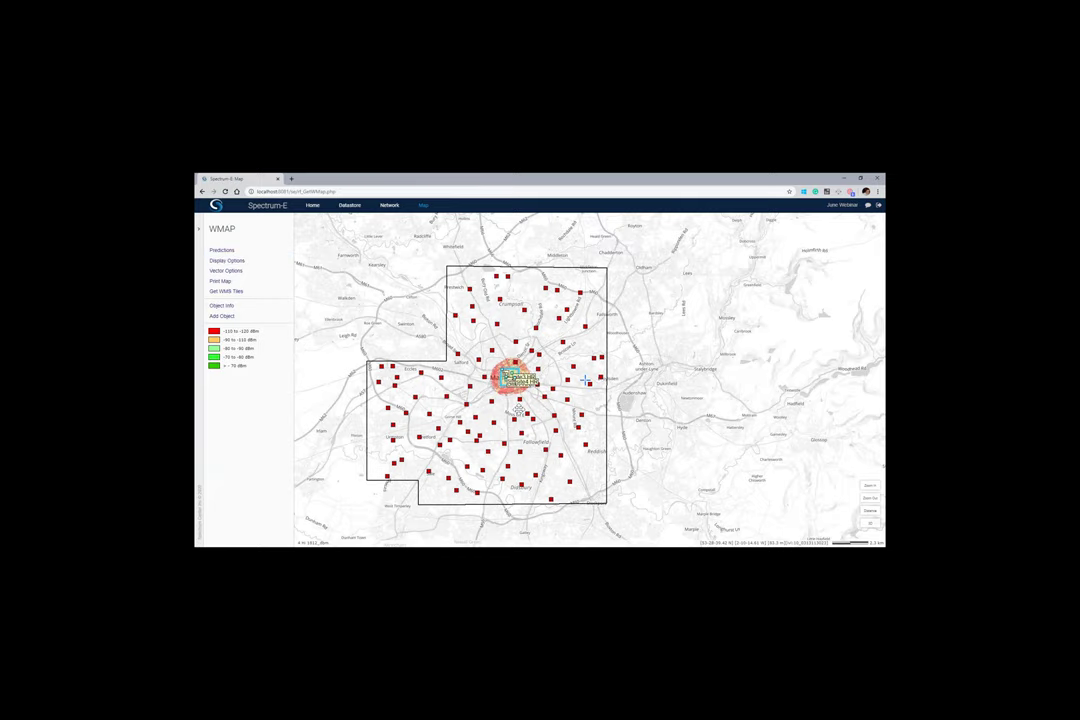
{"action": "mouse_move", "coordinate": [554, 412]}
{"action": "left_mouse_down"}
{"action": "mouse_move", "coordinate": [537, 410]}
{"action": "mouse_move", "coordinate": [552, 412]}
{"action": "left_mouse_up"}
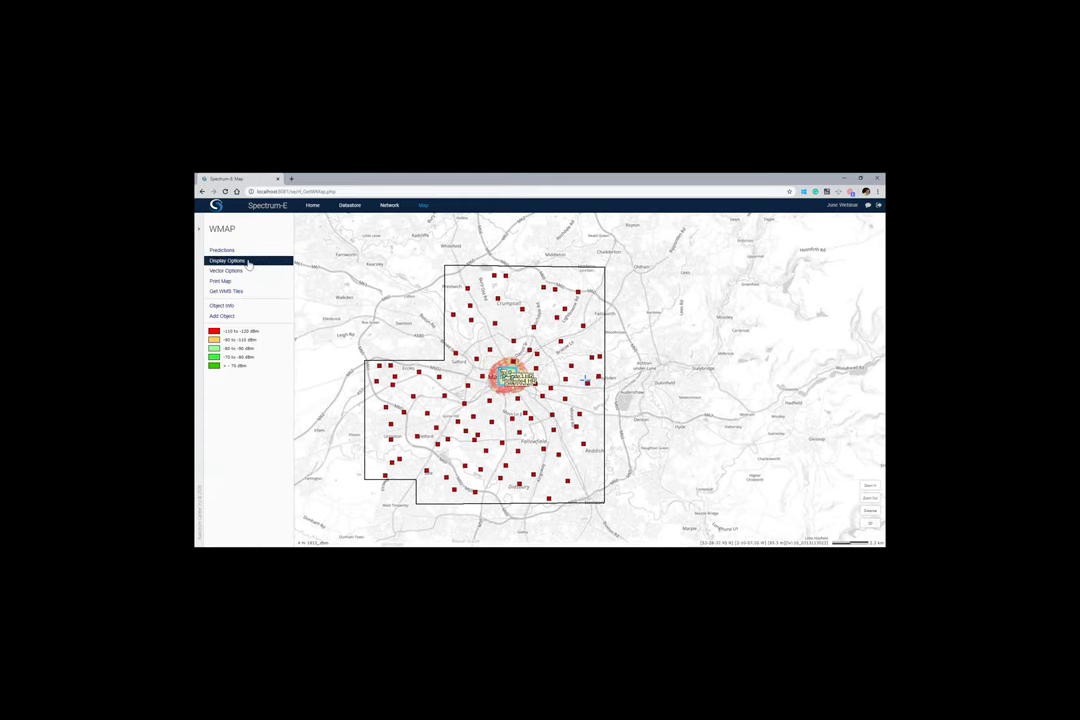
{"action": "left_click", "coordinate": [248, 262]}
{"action": "left_click", "coordinate": [422, 206]}
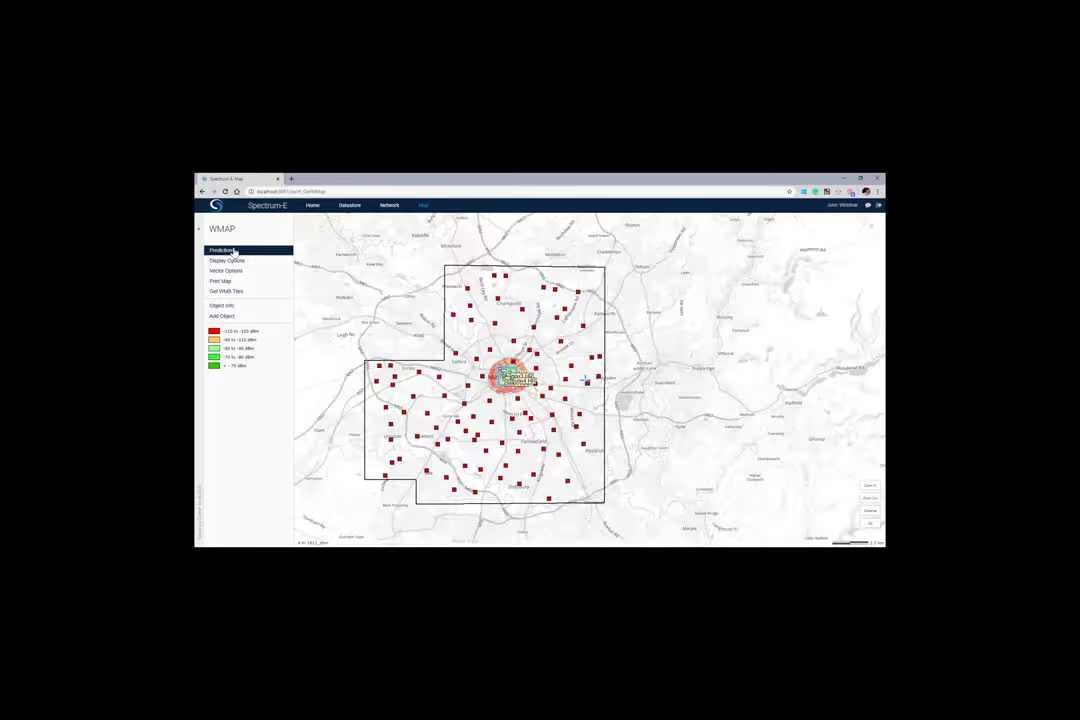
Make All Lo 1812_dbm the current prediction and show its coverage on the map
{"action": "left_click", "coordinate": [234, 250]}
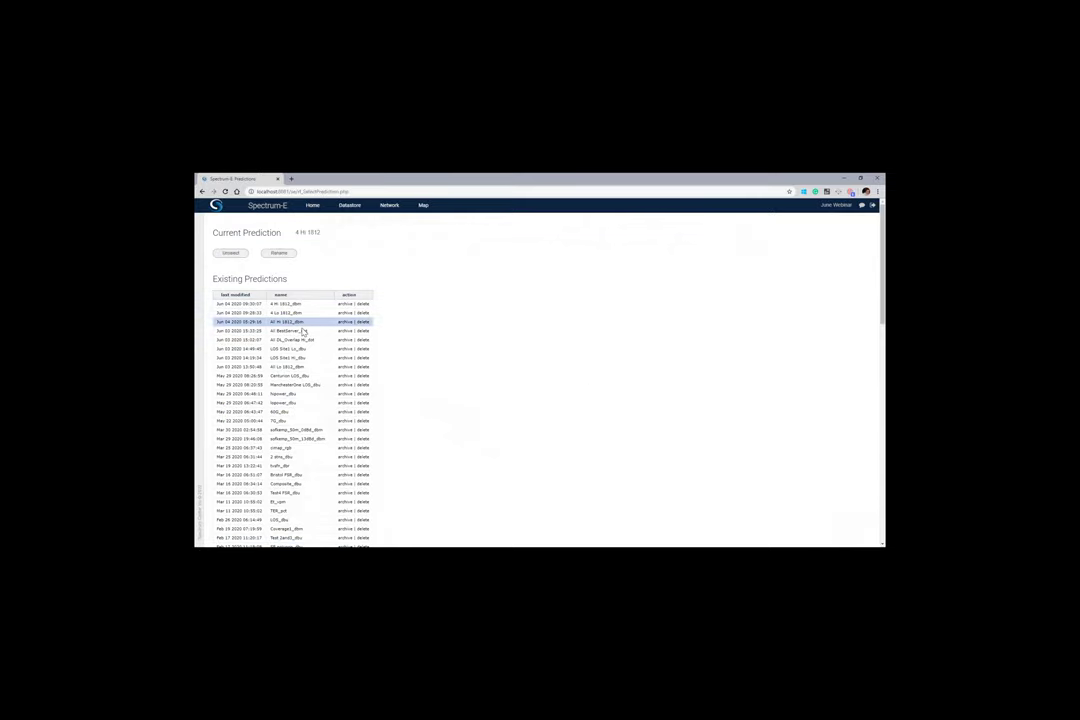
{"action": "left_click", "coordinate": [306, 367]}
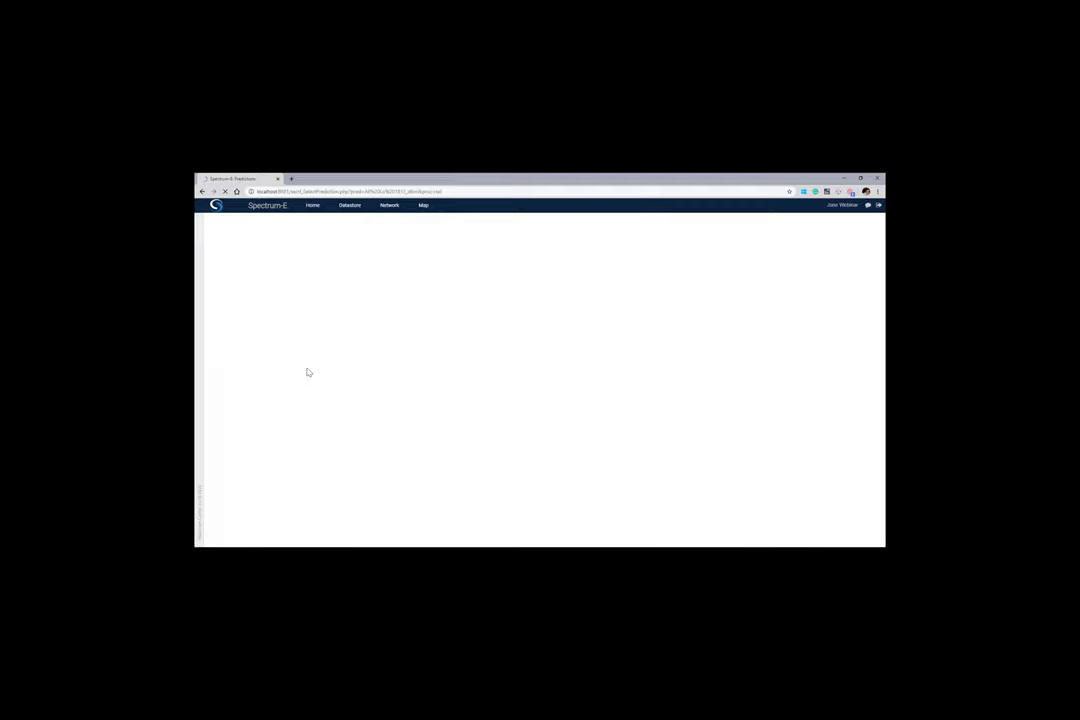
{"action": "left_click", "coordinate": [422, 207]}
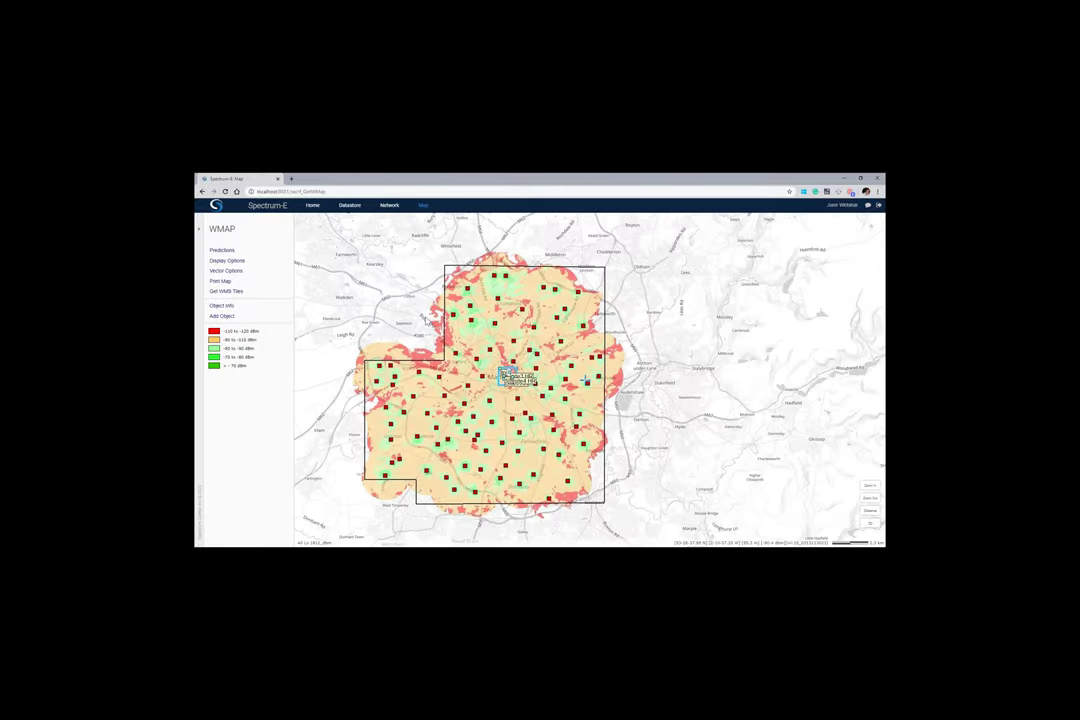
Capture the city-wide All Lo 1812 coverage with Snipping Tool and place the snip window beside the map
{"action": "left_click_drag", "start_coordinate": [464, 422], "coordinate": [411, 422]}
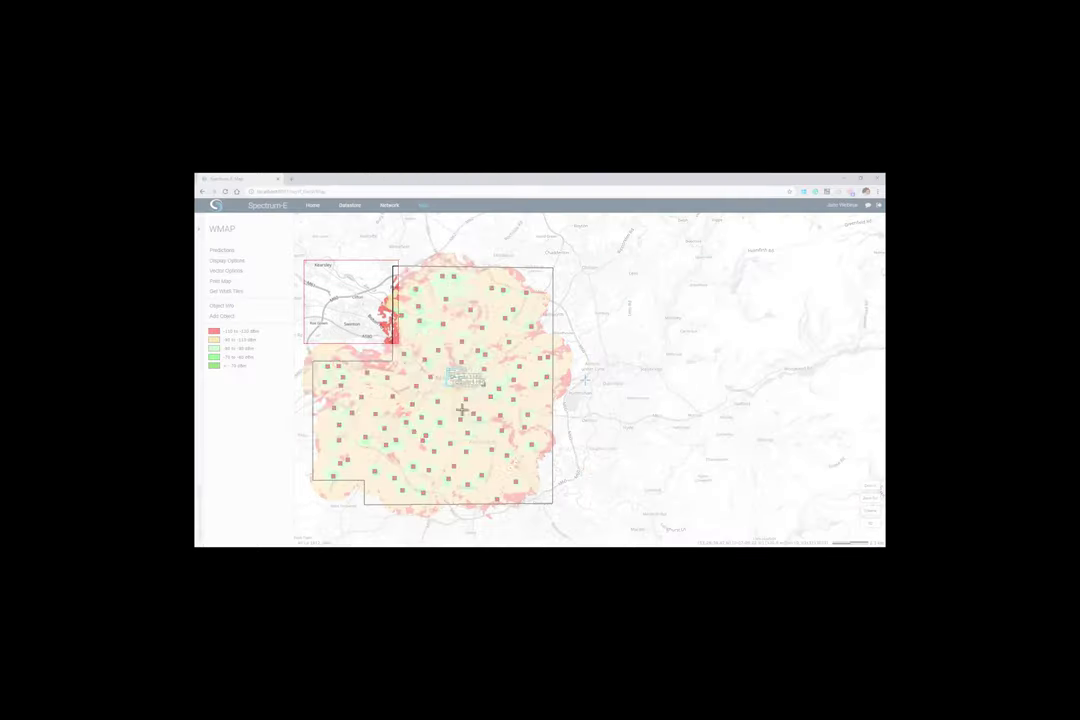
{"action": "left_click_drag", "start_coordinate": [462, 409], "coordinate": [554, 505]}
{"action": "left_click_drag", "start_coordinate": [457, 177], "coordinate": [884, 200]}
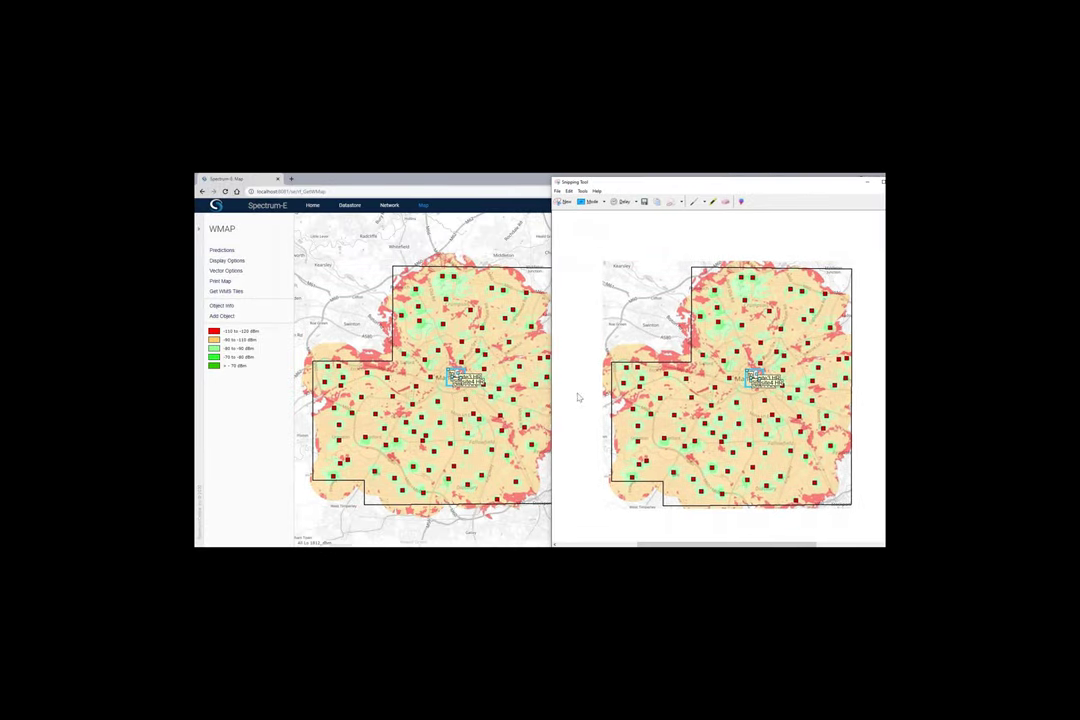
Make All Hi 1812_dbm the current prediction and show its coverage on the map
{"action": "left_click", "coordinate": [223, 251]}
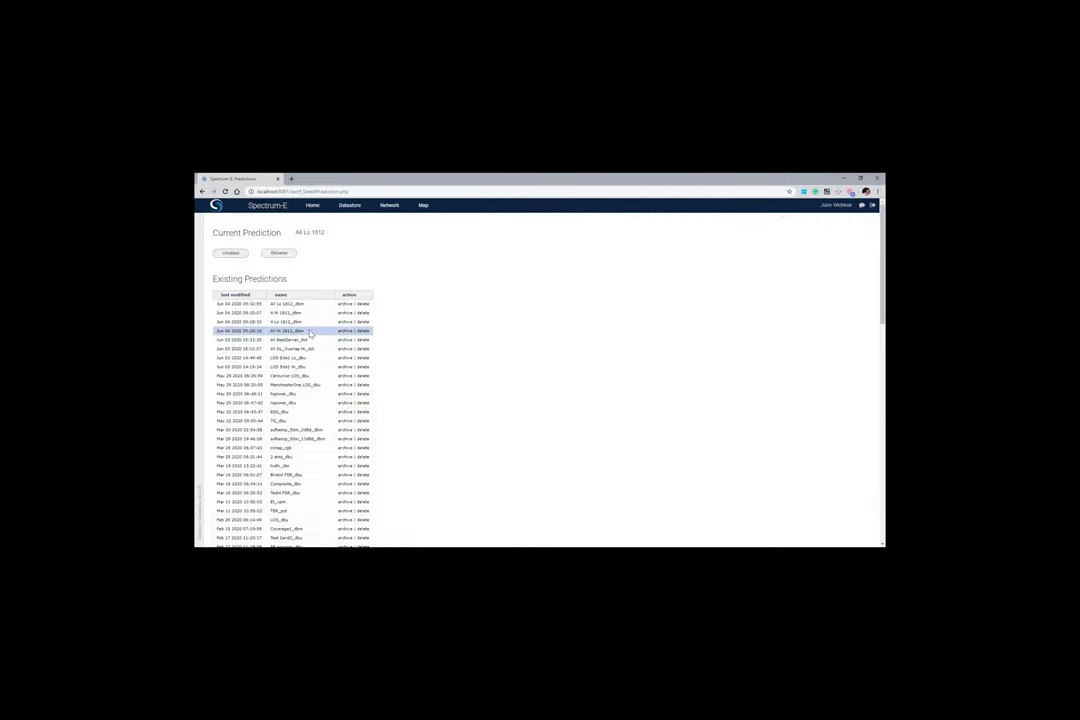
{"action": "left_click", "coordinate": [310, 333]}
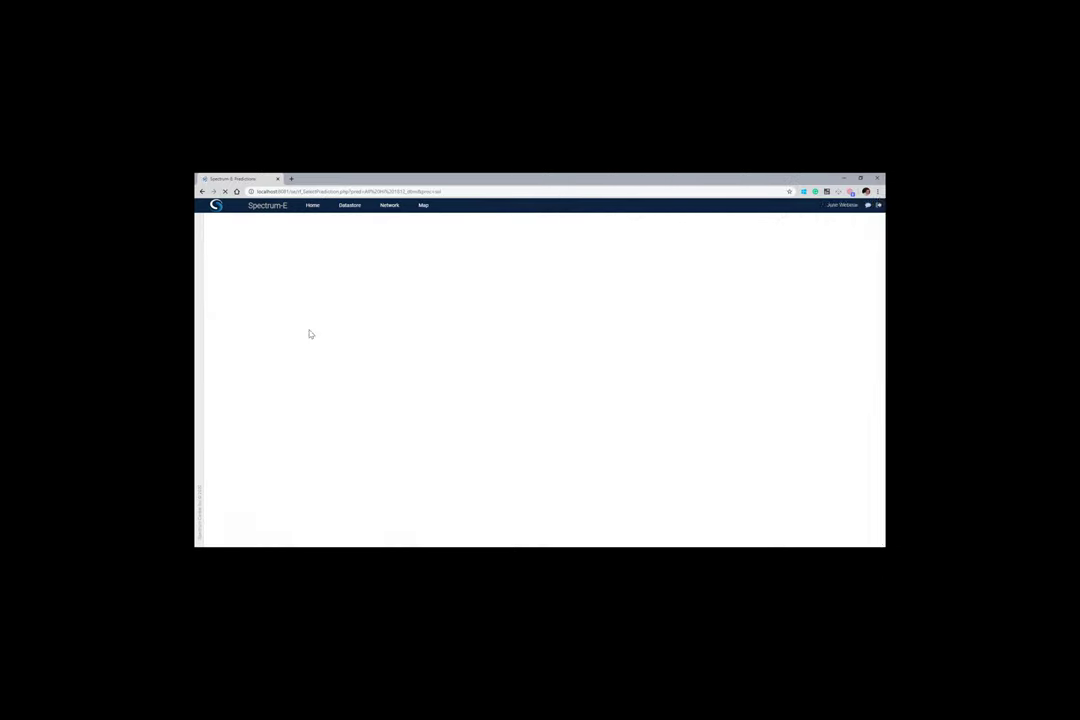
{"action": "left_click", "coordinate": [423, 206]}
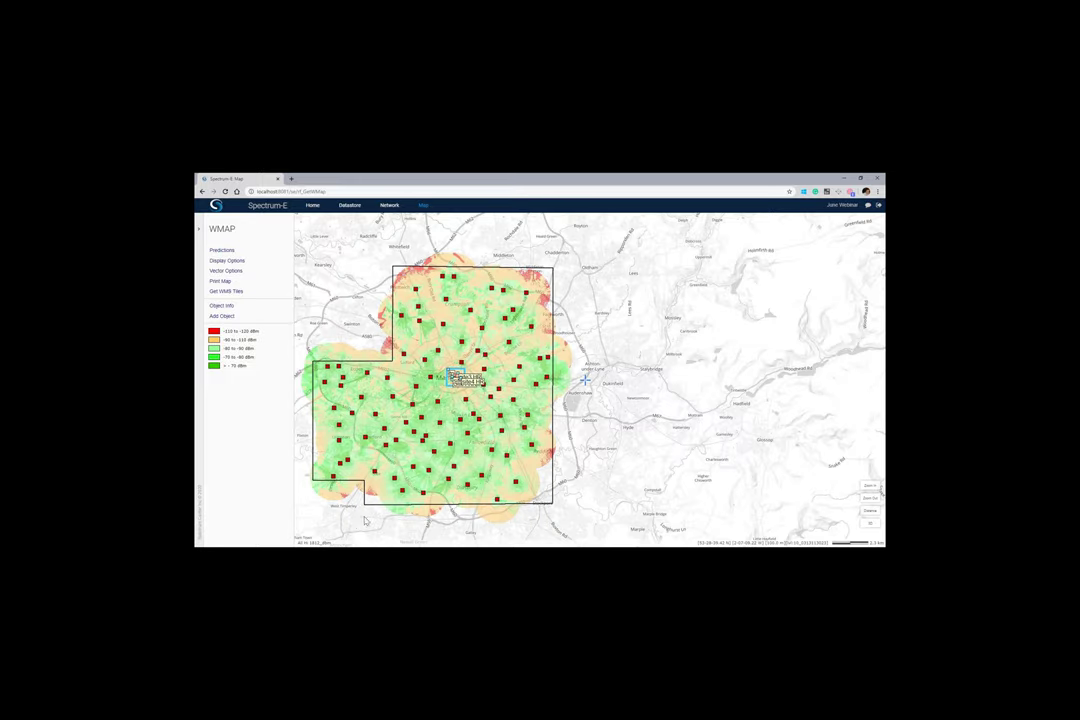
Compare the captured All Lo 1812 coverage with the All Hi 1812 map, and examine the high-resolution coverage inside the study area
{"action": "key", "text": "alt+Tab"}
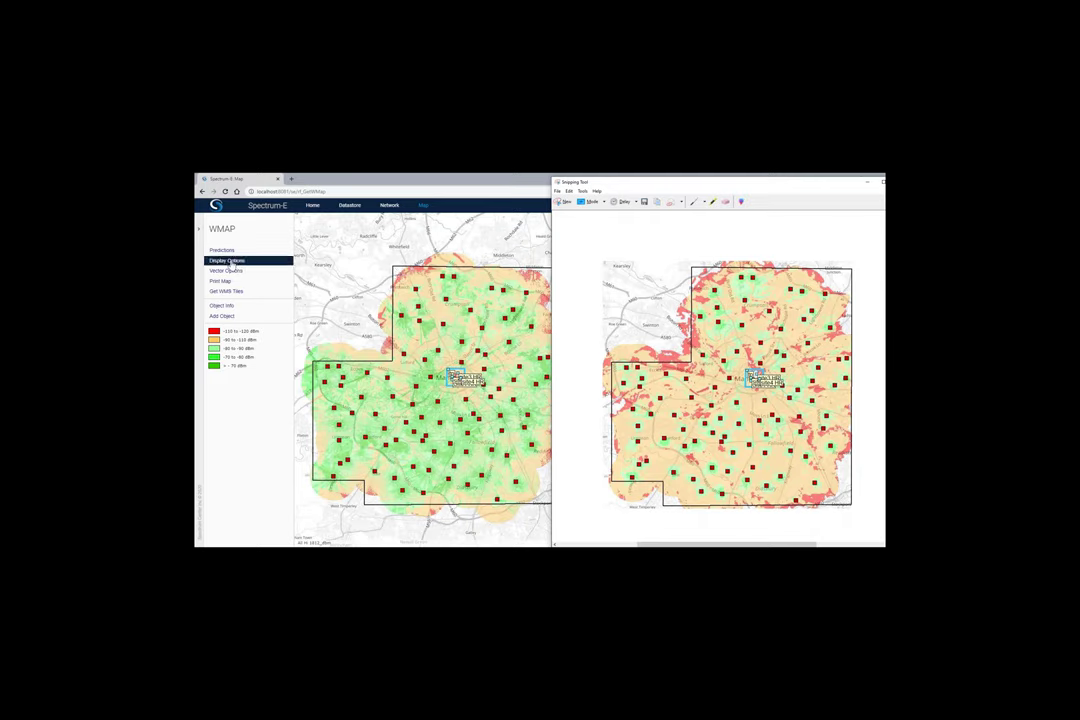
{"action": "left_click", "coordinate": [361, 180]}
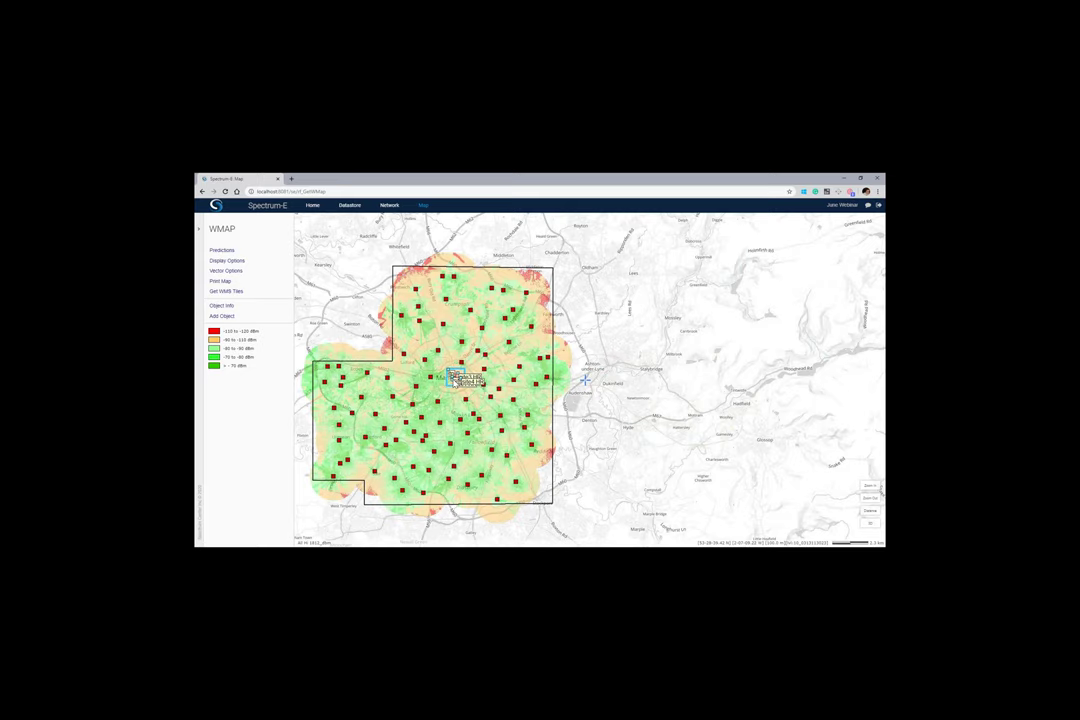
{"action": "scroll", "coordinate": [455, 378], "scroll_direction": "up", "scroll_amount": 1}
{"action": "scroll", "coordinate": [452, 379], "scroll_direction": "up", "scroll_amount": 1}
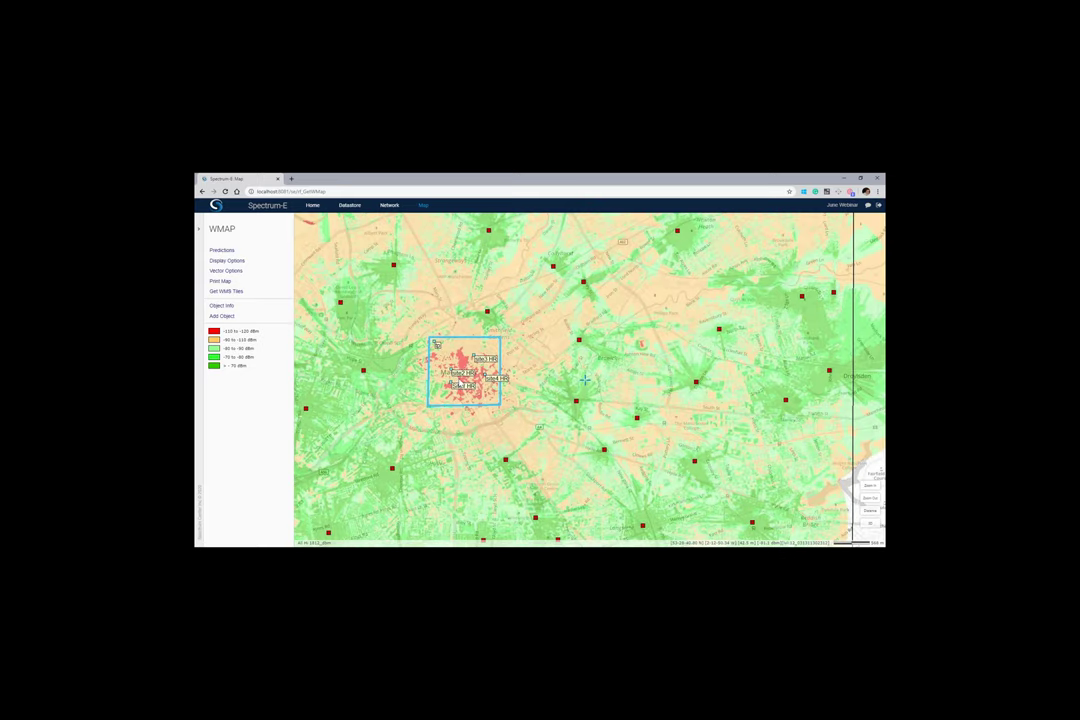
{"action": "scroll", "coordinate": [458, 378], "scroll_direction": "up", "scroll_amount": 1}
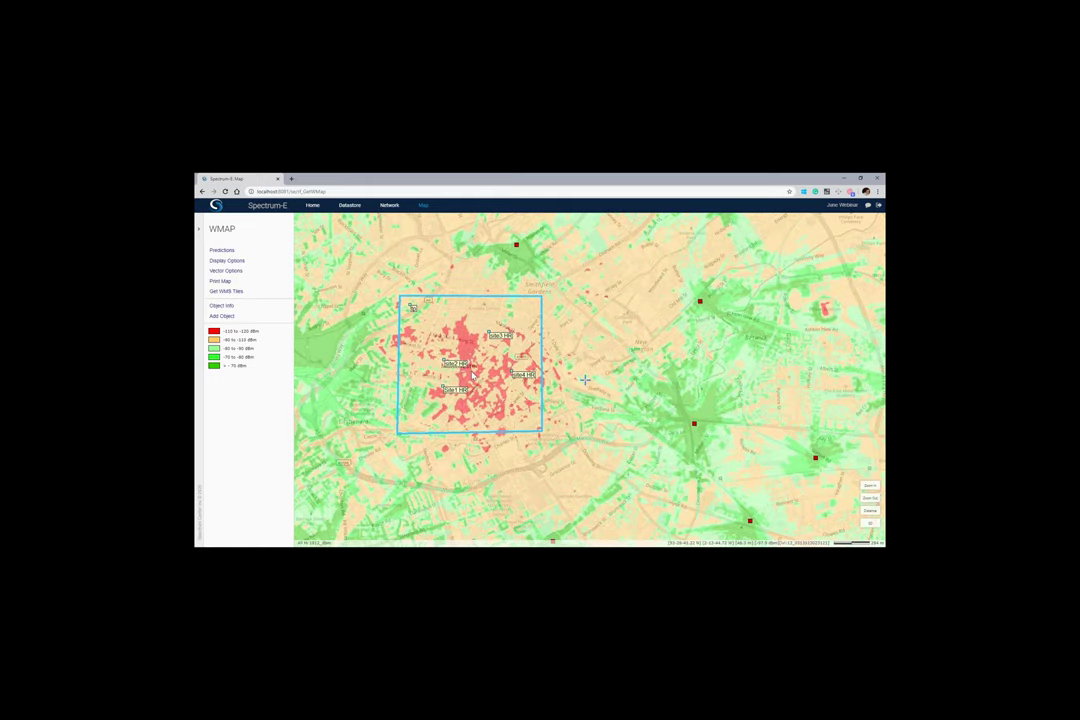
{"action": "scroll", "coordinate": [470, 374], "scroll_direction": "up", "scroll_amount": 1}
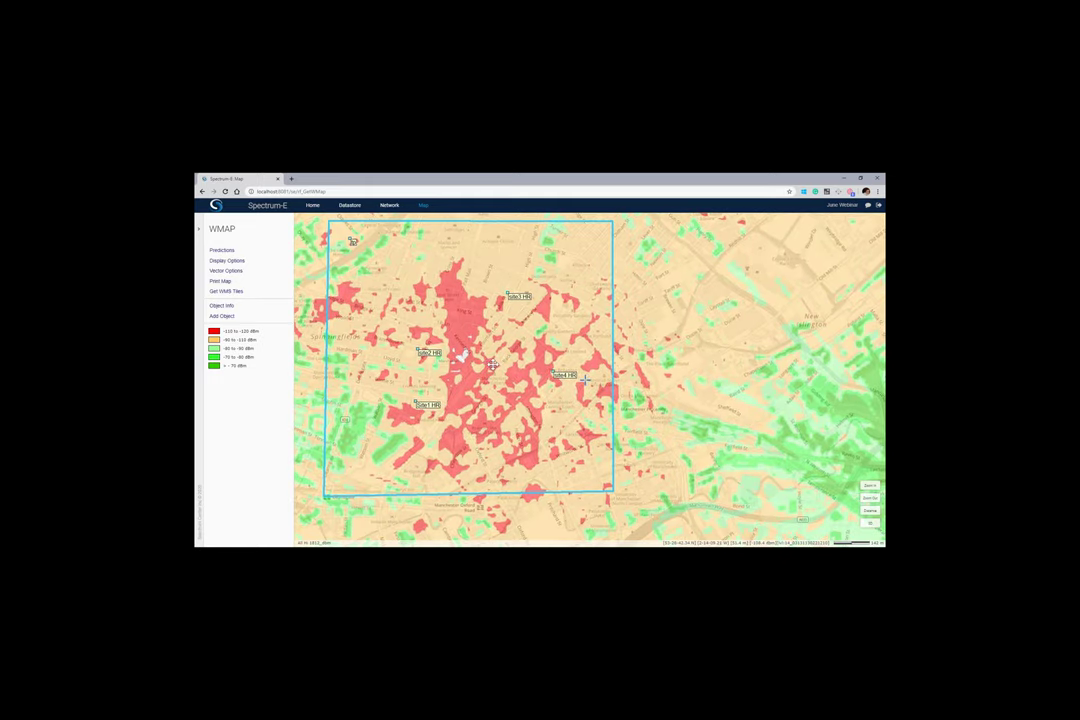
Make LOS Site1 Lo_dbu the current prediction and view its line-of-sight coverage around the study area
{"action": "left_click", "coordinate": [228, 250]}
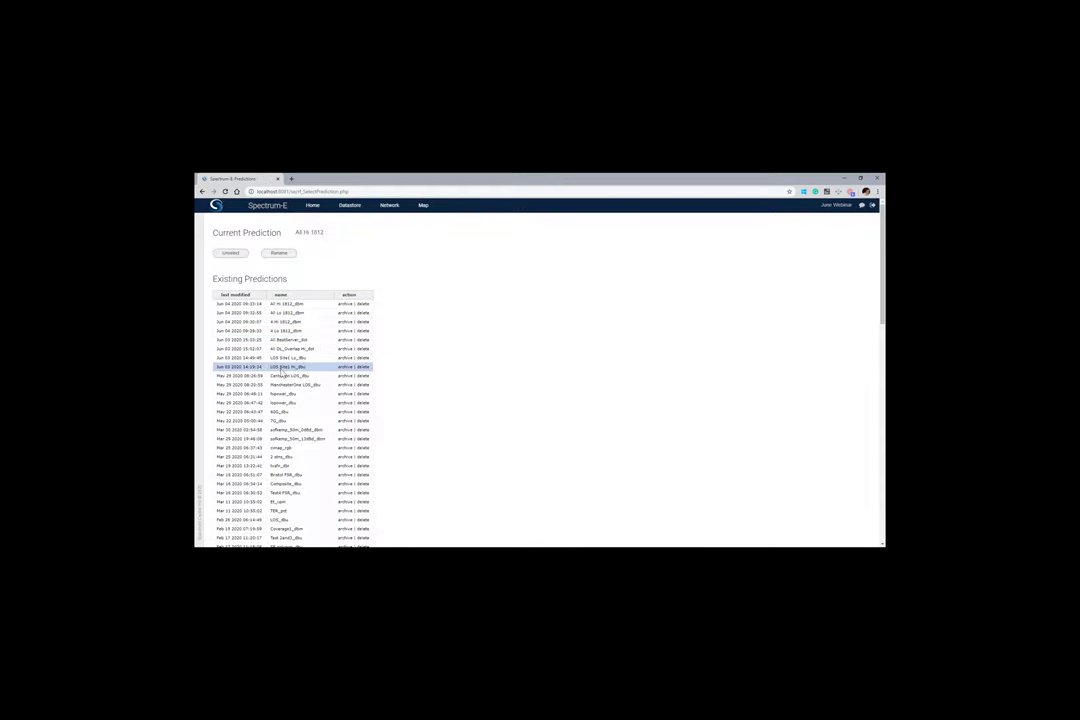
{"action": "left_click", "coordinate": [290, 358]}
{"action": "left_click", "coordinate": [423, 205]}
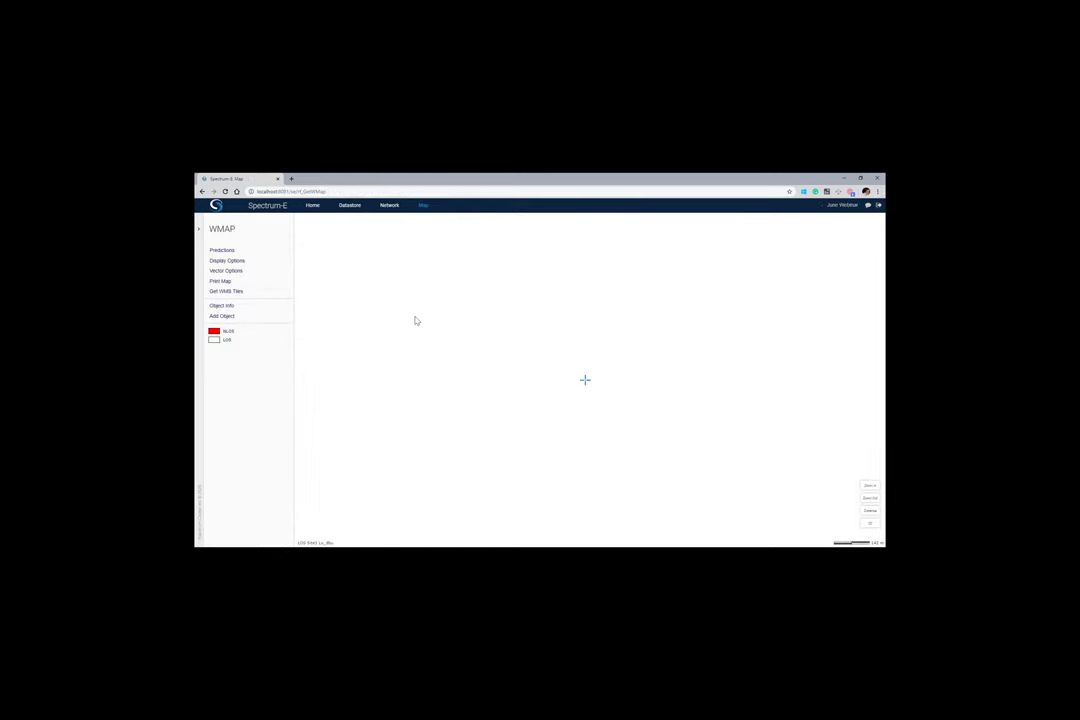
{"action": "scroll", "coordinate": [458, 352], "scroll_direction": "down", "scroll_amount": 1}
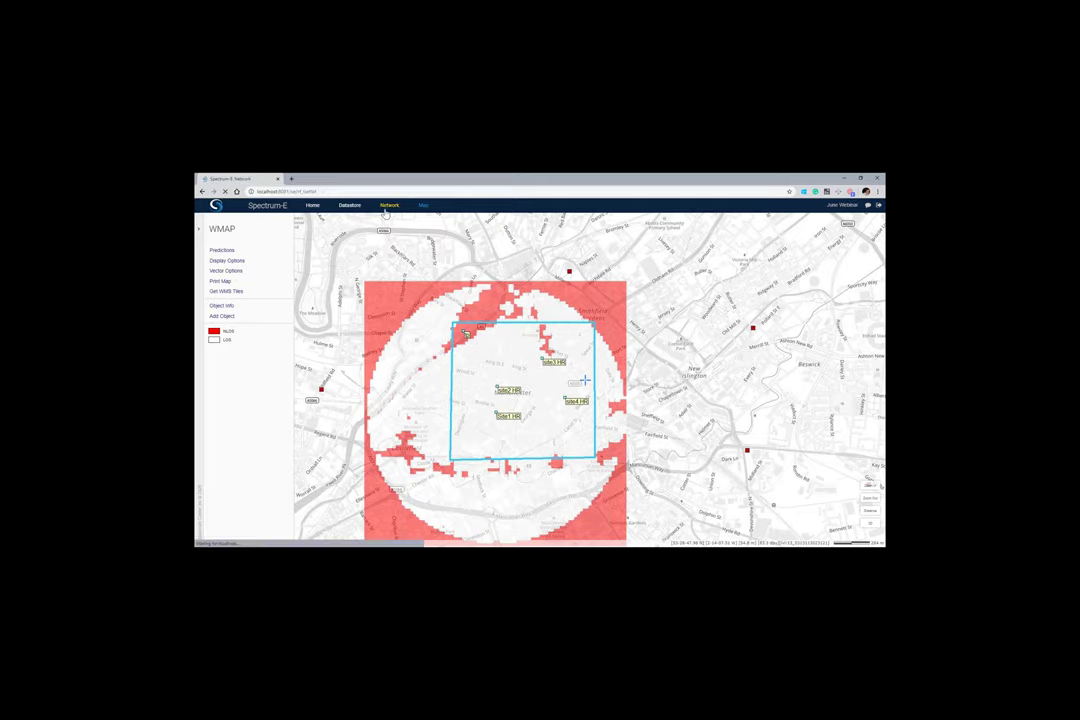
Select Site1 and site4 in the network list and run an ITU-R P.452 path profile between them
{"action": "left_click", "coordinate": [388, 206]}
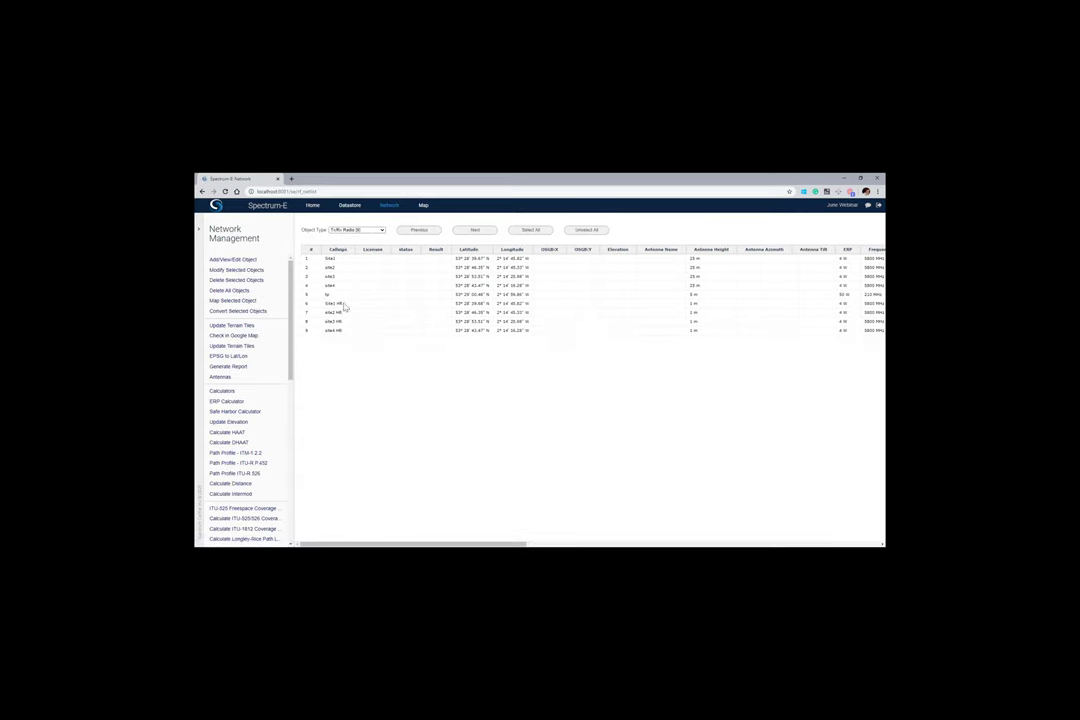
{"action": "left_click", "coordinate": [344, 260]}
{"action": "left_click", "coordinate": [341, 287]}
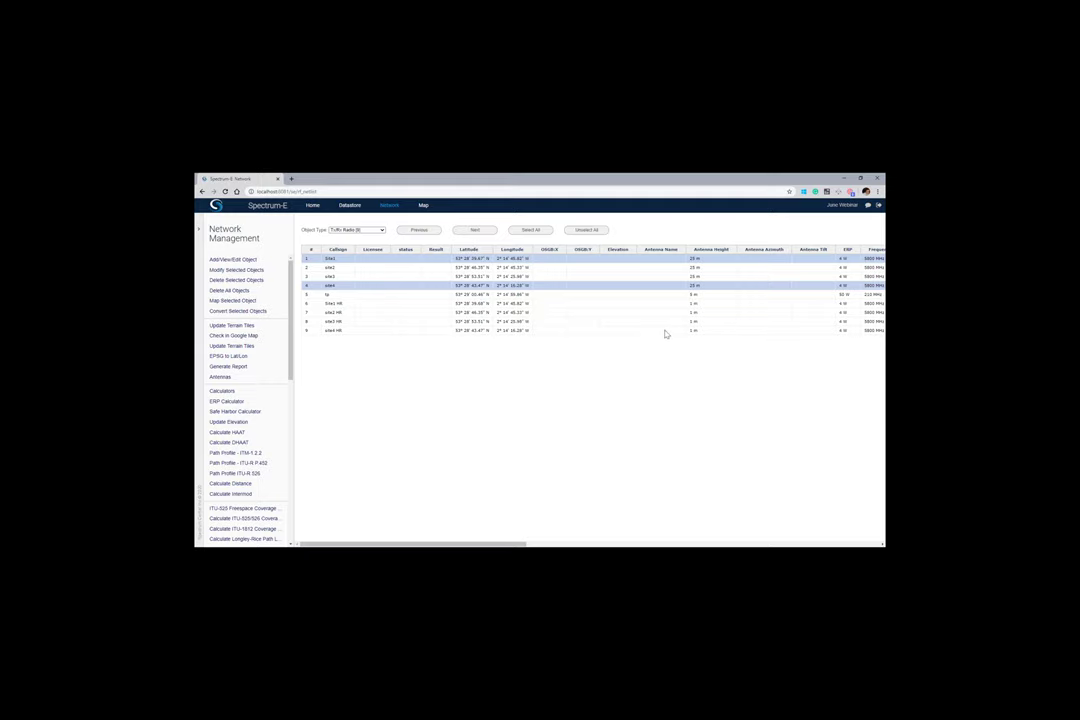
{"action": "left_click", "coordinate": [265, 467]}
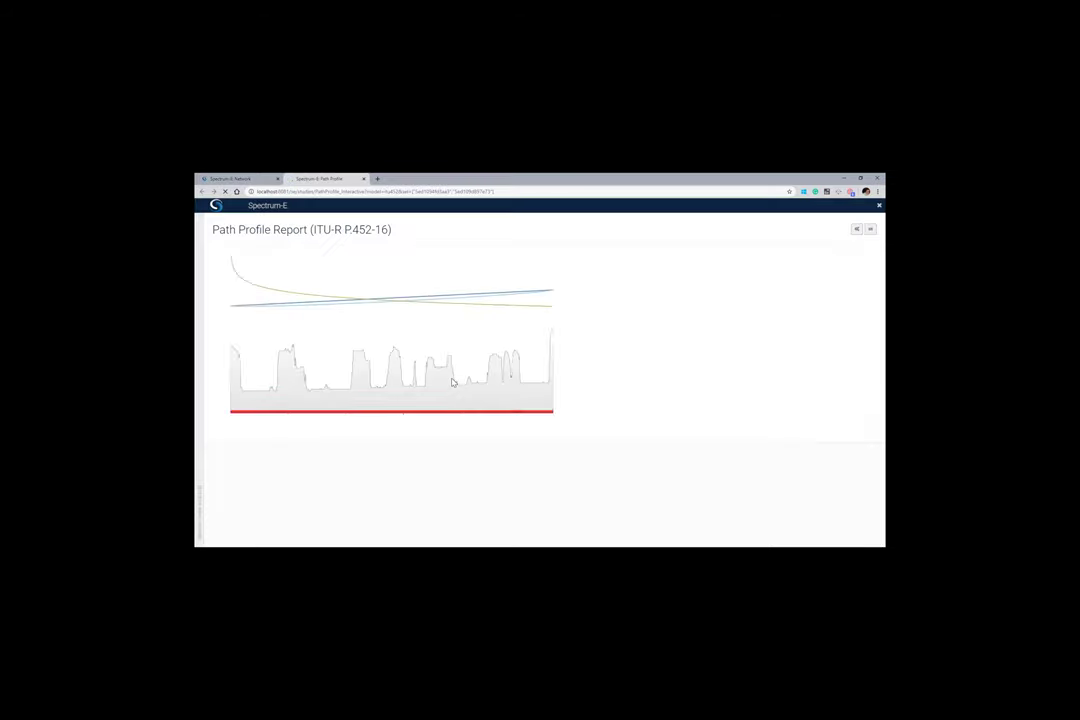
Recalculate the path profile with Clutter Heights set to No and Clutter set to at Rx, and close the new report
{"action": "left_click", "coordinate": [850, 229]}
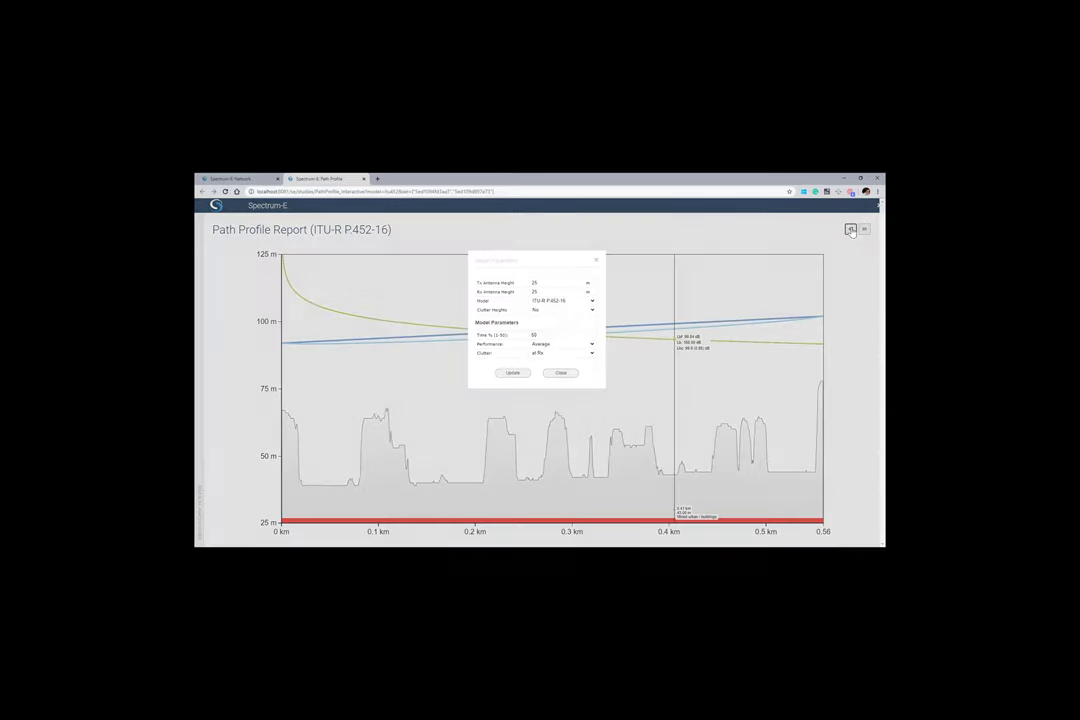
{"action": "left_click", "coordinate": [545, 313]}
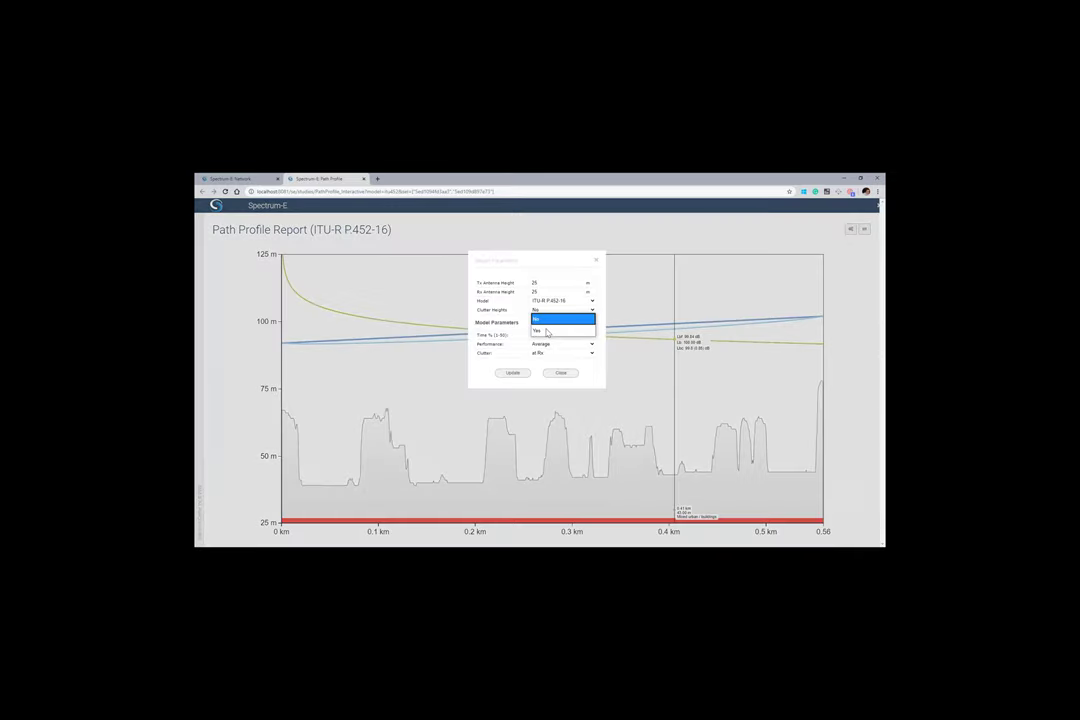
{"action": "left_click", "coordinate": [547, 316]}
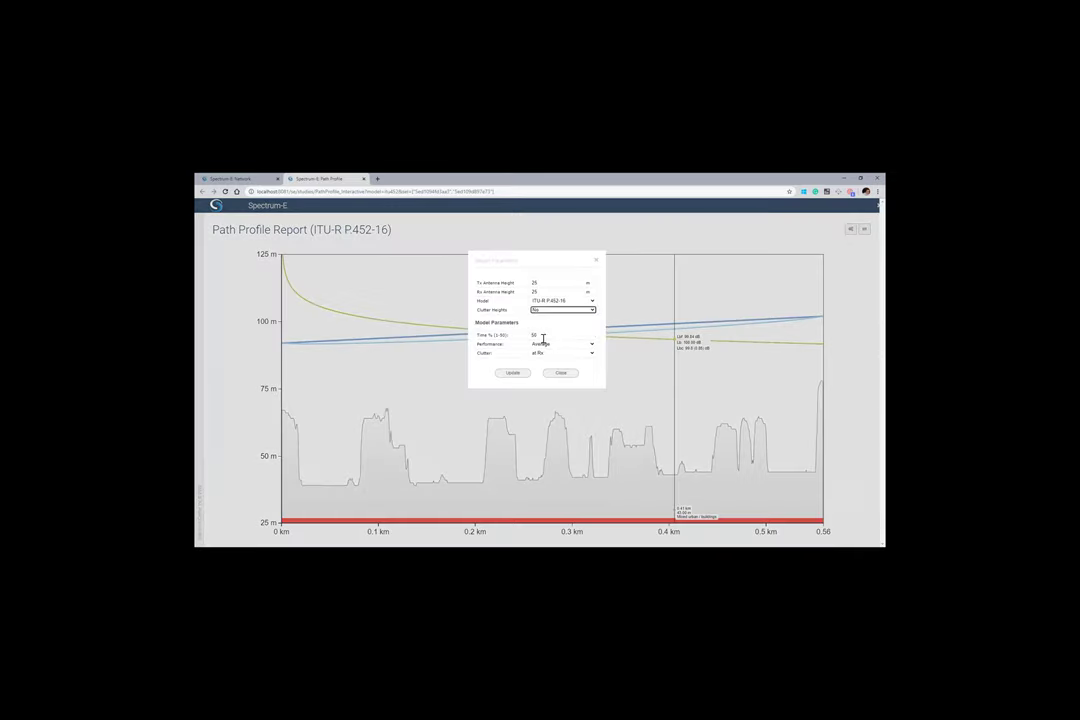
{"action": "left_click", "coordinate": [546, 354]}
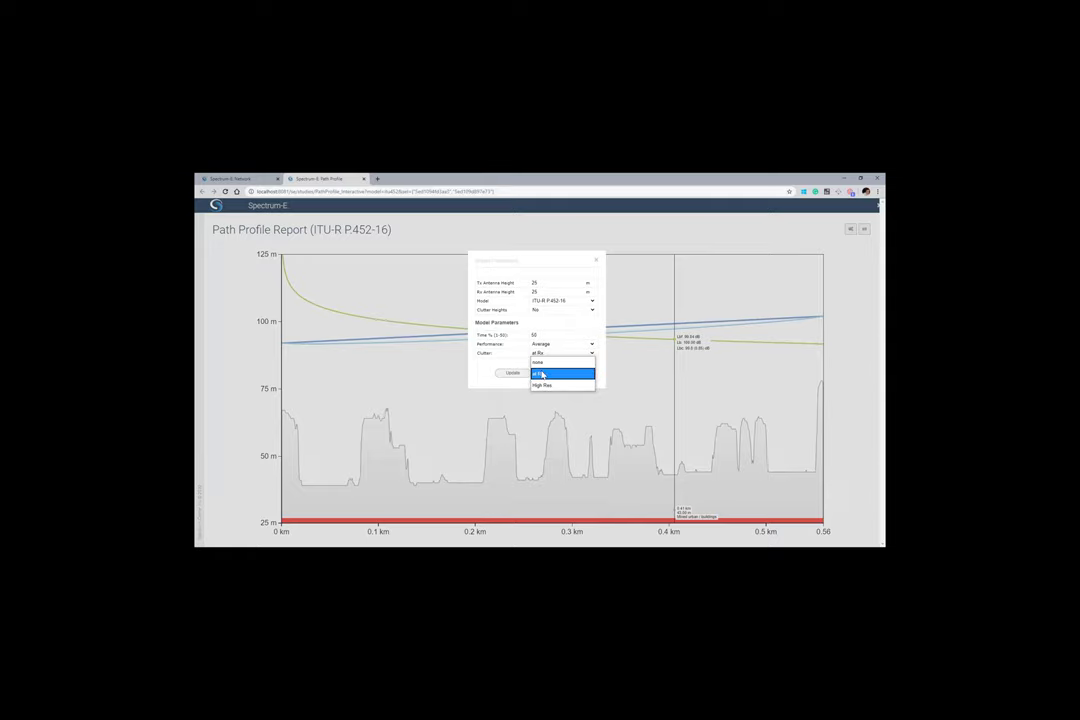
{"action": "left_click", "coordinate": [541, 374]}
{"action": "left_click", "coordinate": [521, 374]}
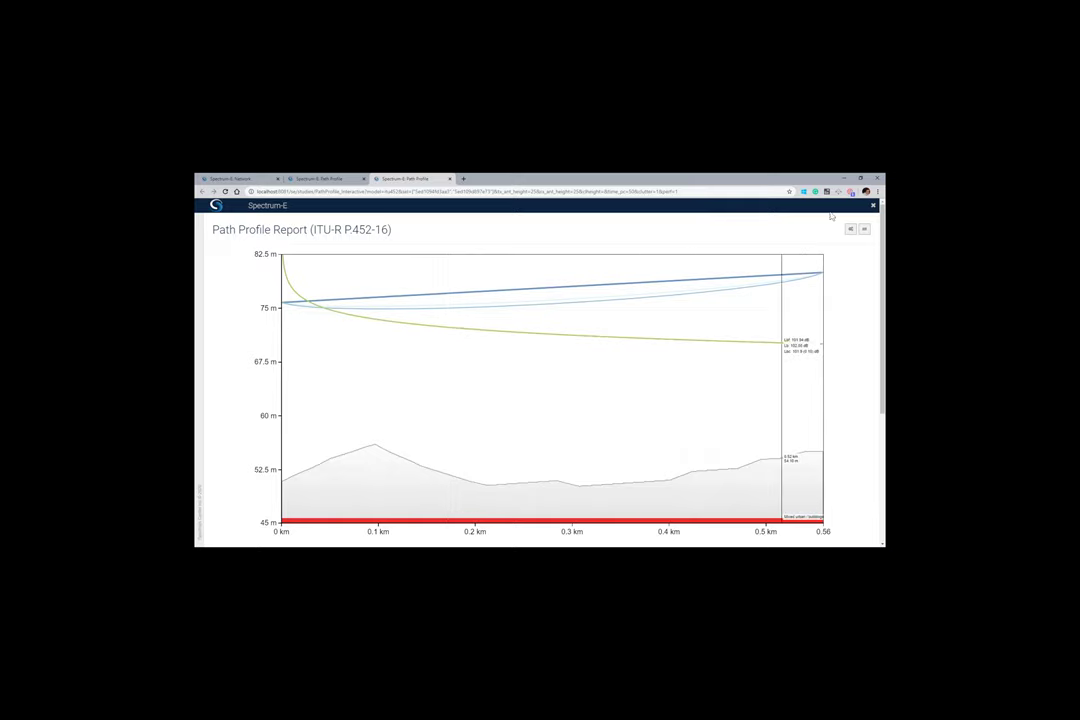
{"action": "left_click", "coordinate": [873, 207]}
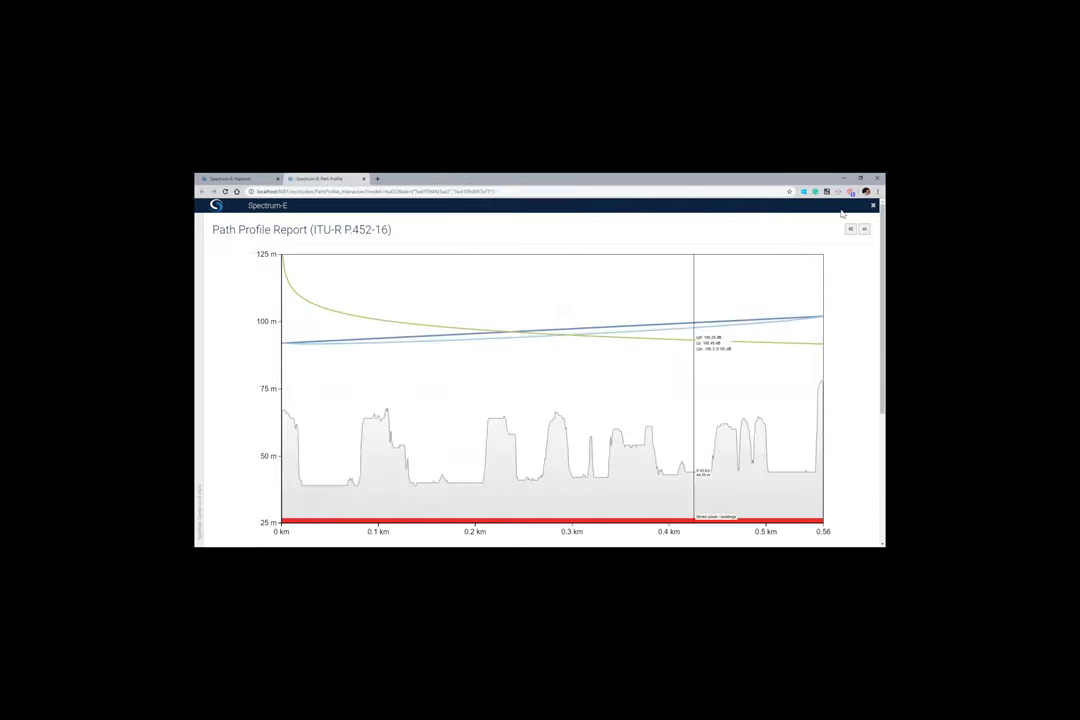
Close the path profile report, make LOS Site1 Hi_dbu the current prediction, and examine its line-of-sight coverage around the HR sites
{"action": "left_click", "coordinate": [873, 205]}
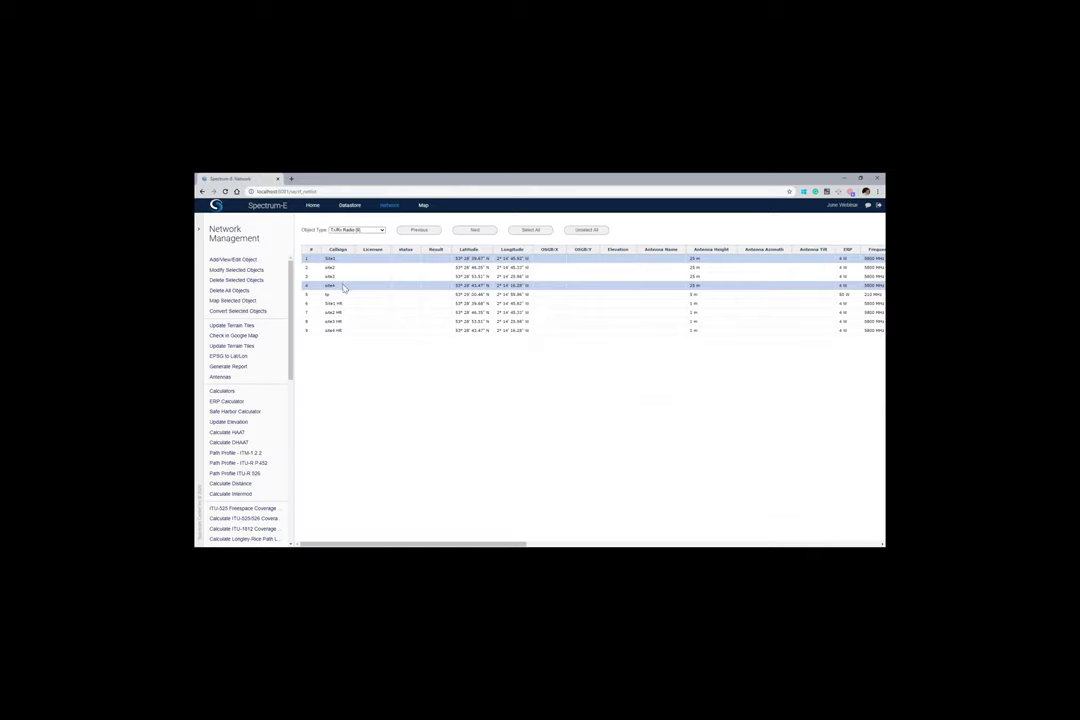
{"action": "left_click", "coordinate": [423, 206]}
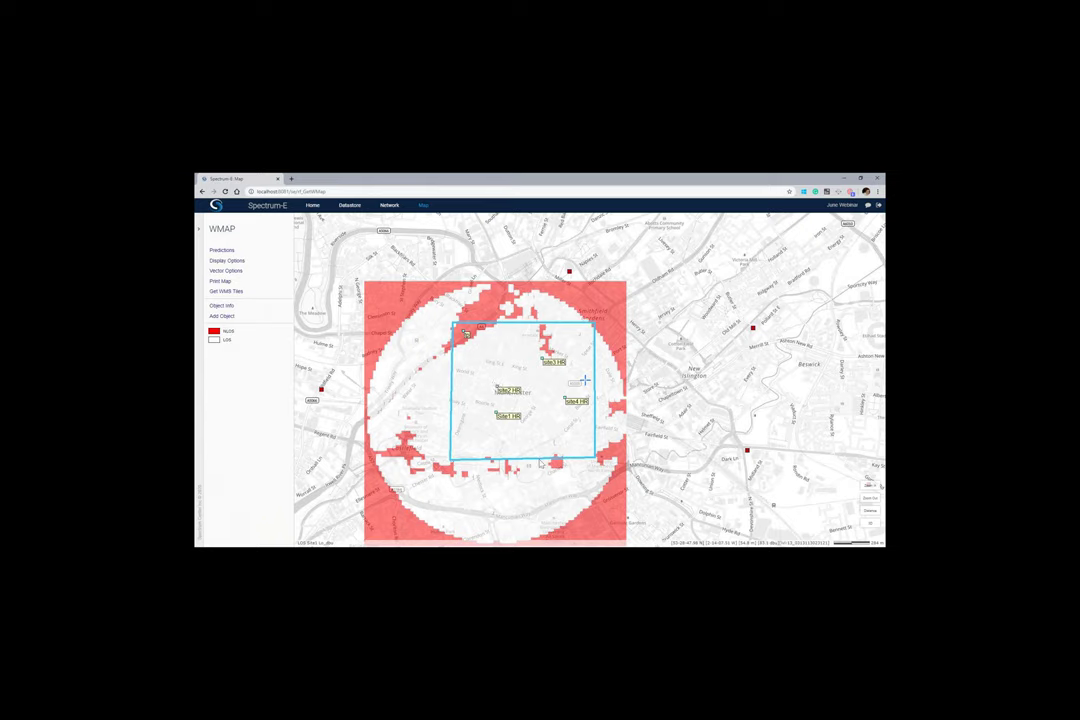
{"action": "left_click", "coordinate": [229, 253]}
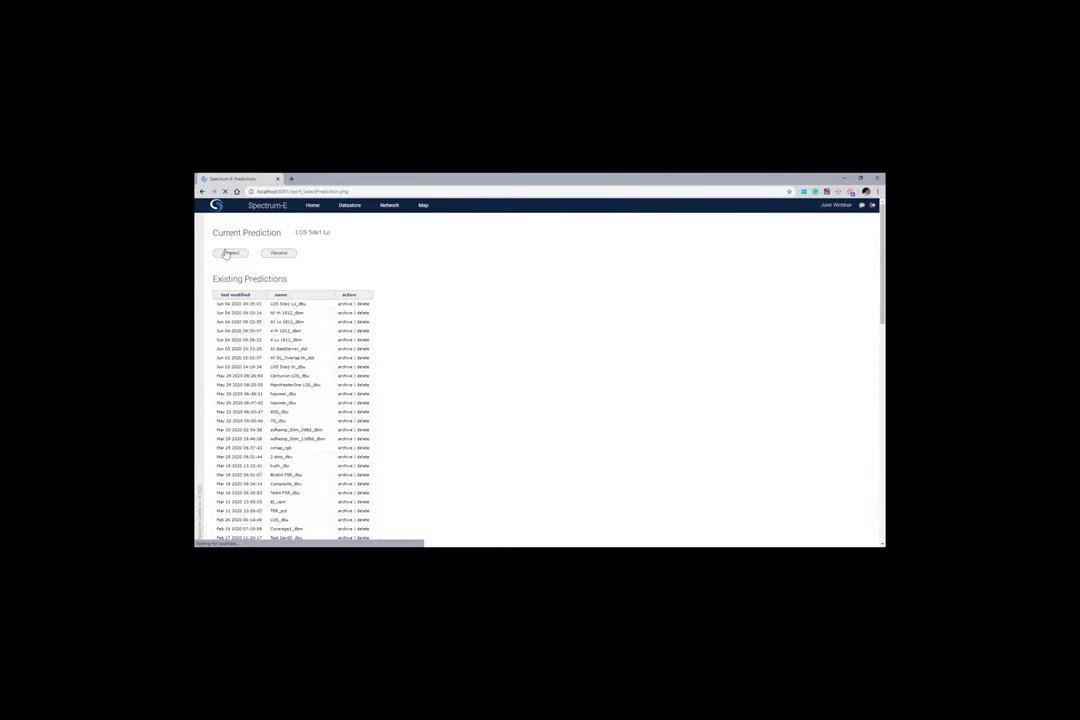
{"action": "left_click", "coordinate": [299, 367]}
{"action": "left_click", "coordinate": [423, 205]}
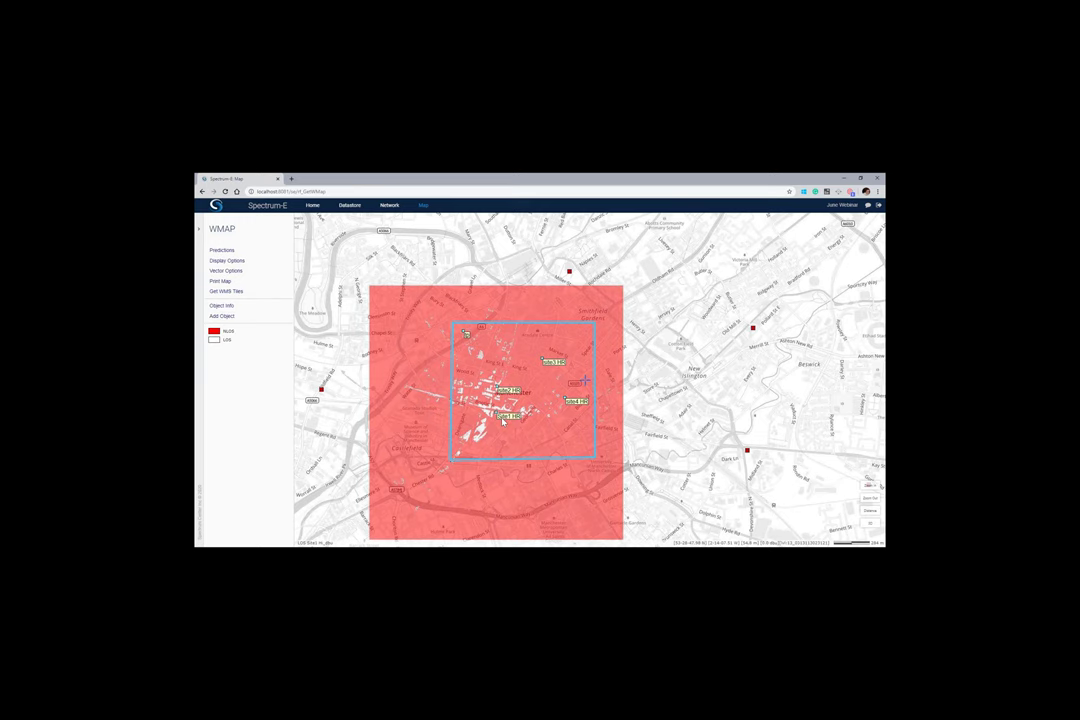
{"action": "scroll", "coordinate": [503, 421], "scroll_direction": "up", "scroll_amount": 1}
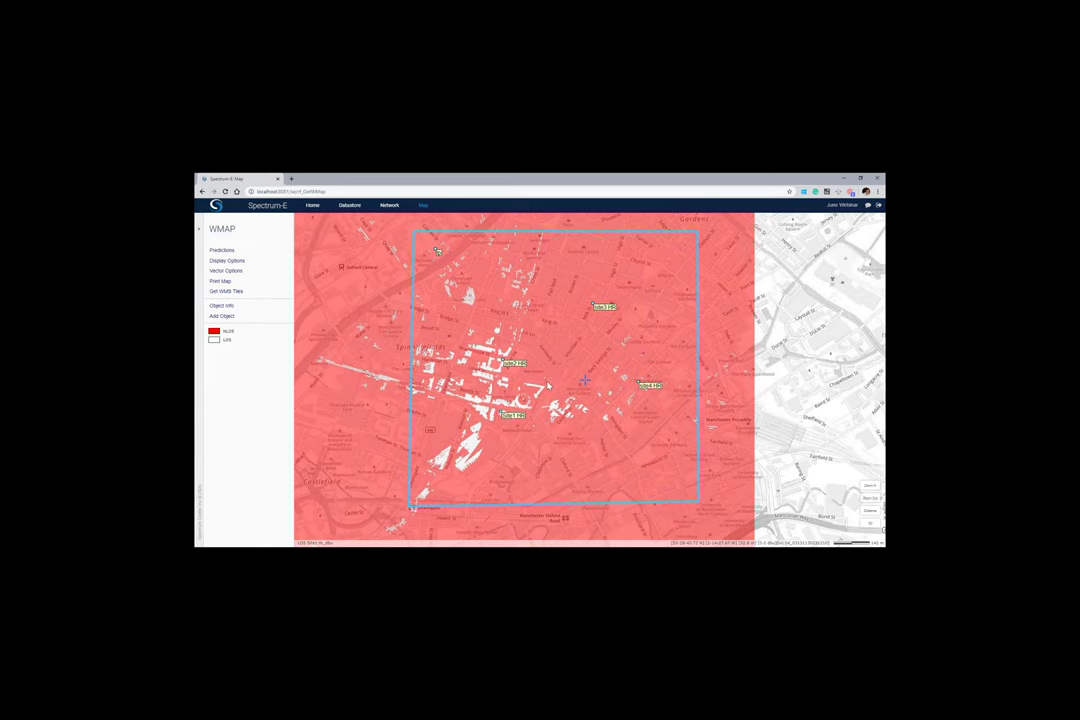
{"action": "scroll", "coordinate": [548, 386], "scroll_direction": "up", "scroll_amount": 1}
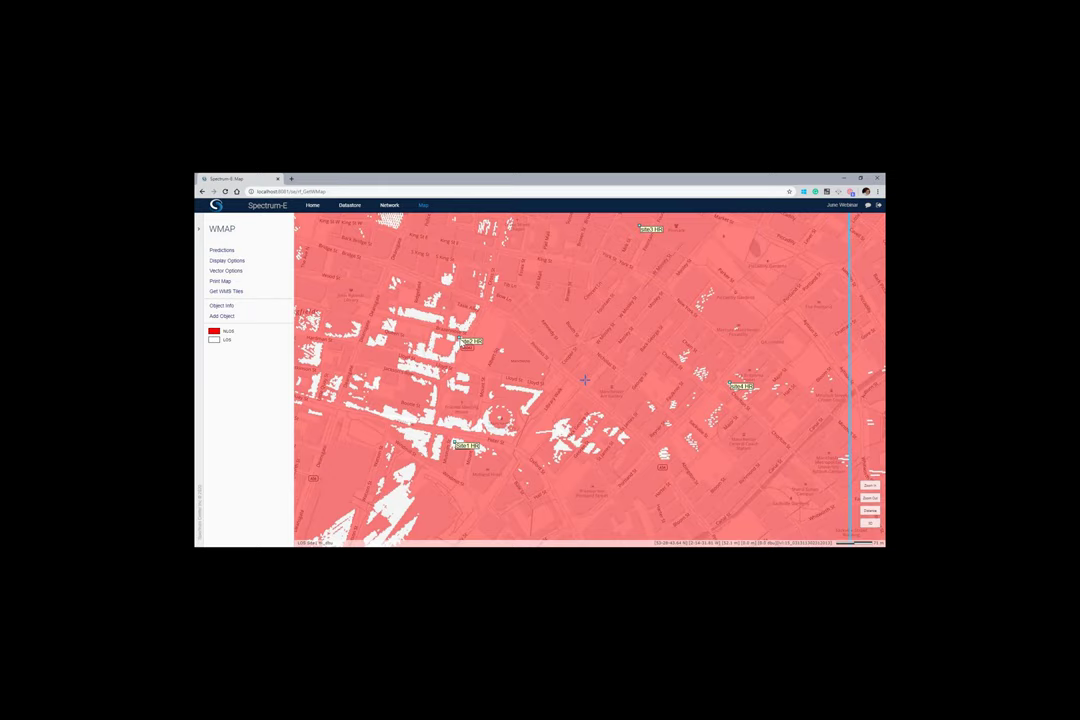
{"action": "scroll", "coordinate": [585, 380], "scroll_direction": "up", "scroll_amount": 1}
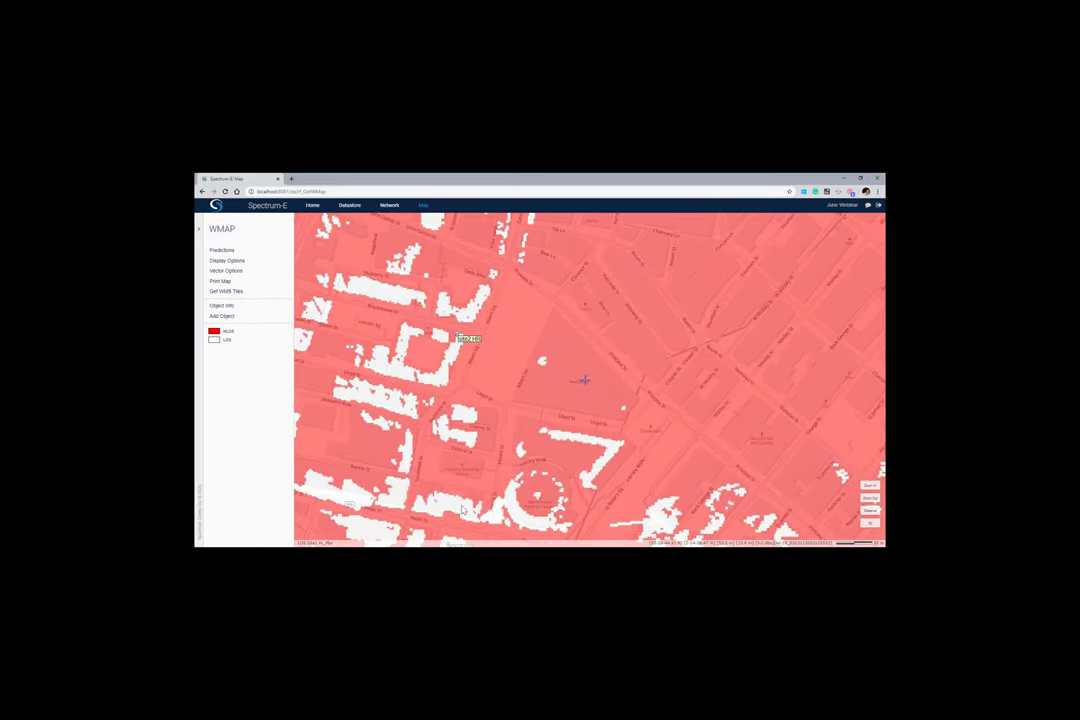
{"action": "scroll", "coordinate": [462, 510], "scroll_direction": "down", "scroll_amount": 1}
{"action": "left_click_drag", "start_coordinate": [627, 463], "coordinate": [585, 385]}
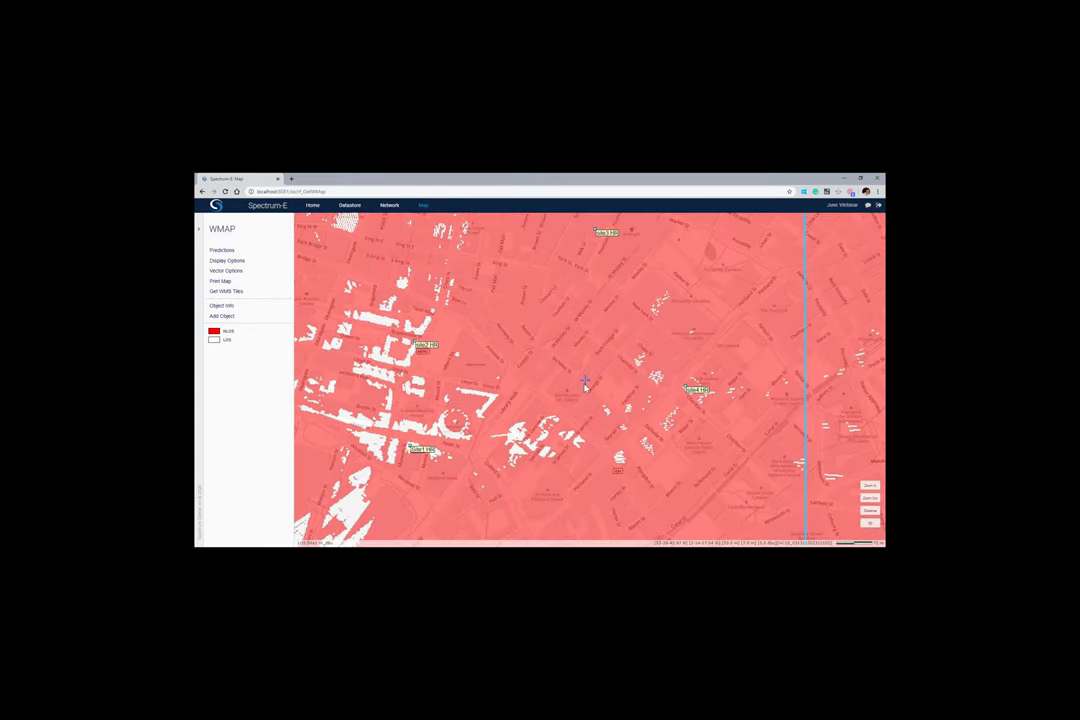
{"action": "left_click_drag", "start_coordinate": [548, 311], "coordinate": [549, 373]}
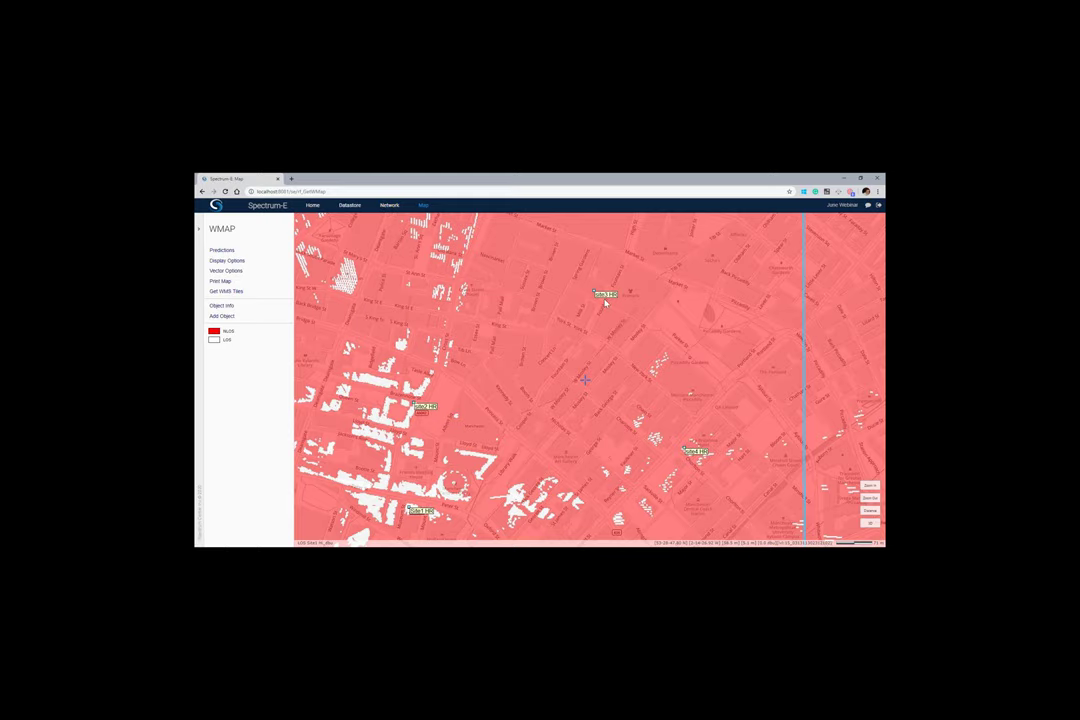
Run an ITU-R P.526 path profile between Site1 HR and site2 HR from the network list
{"action": "left_click", "coordinate": [389, 206]}
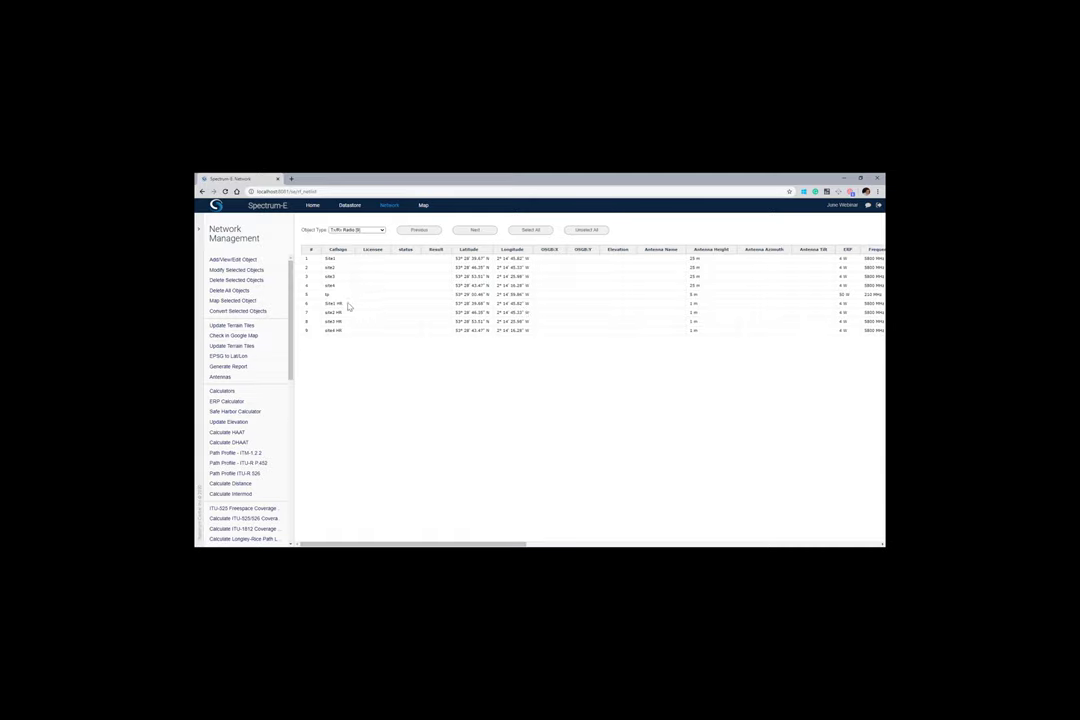
{"action": "left_click", "coordinate": [345, 304]}
{"action": "left_click", "coordinate": [343, 313], "text": "ctrl"}
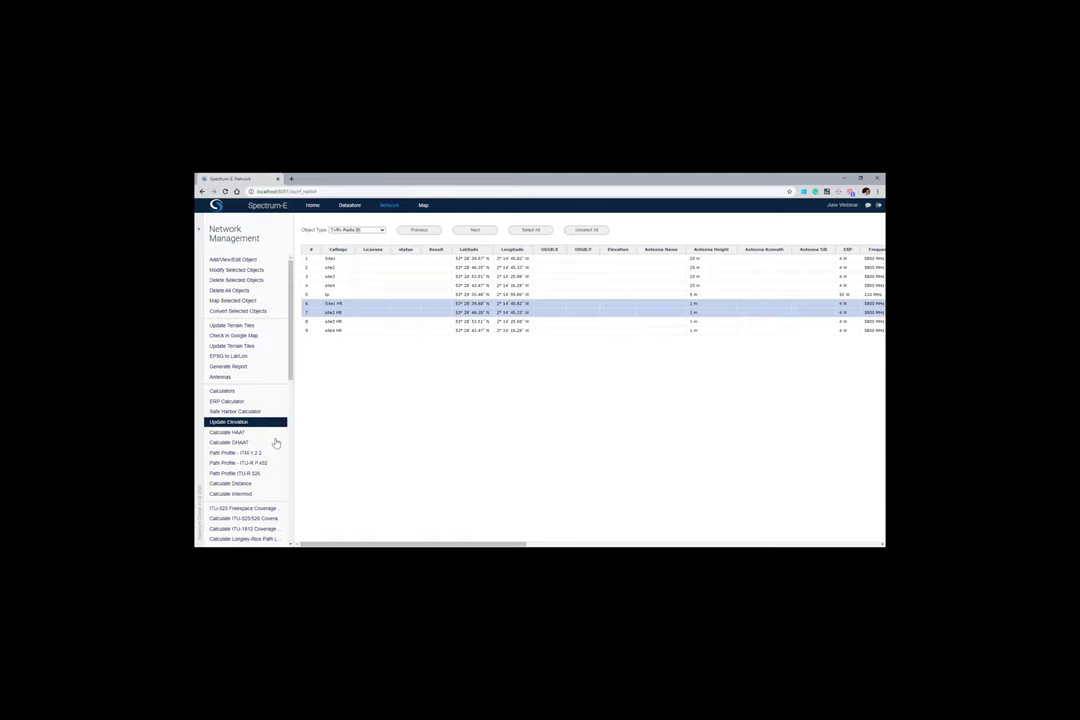
{"action": "left_click", "coordinate": [257, 475]}
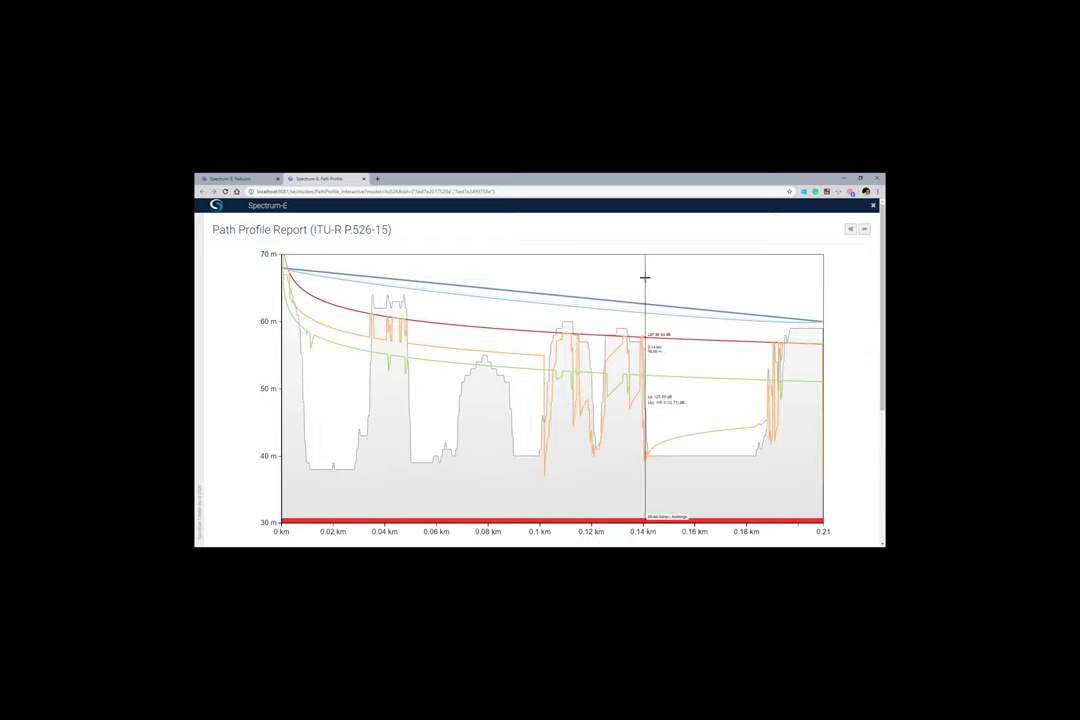
Run an ITU-R P.526 path profile between Site1 HR and site3 HR, and close its report after reviewing it
{"action": "left_click", "coordinate": [230, 178]}
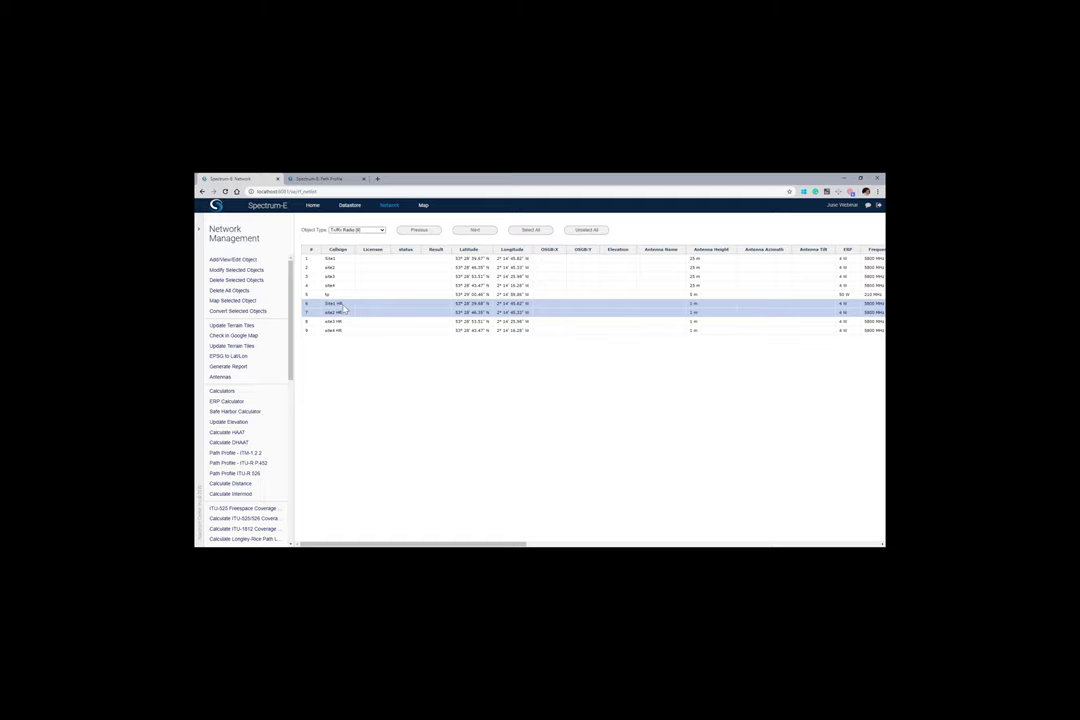
{"action": "left_click", "coordinate": [340, 313]}
{"action": "left_click", "coordinate": [336, 303]}
{"action": "left_click", "coordinate": [340, 321]}
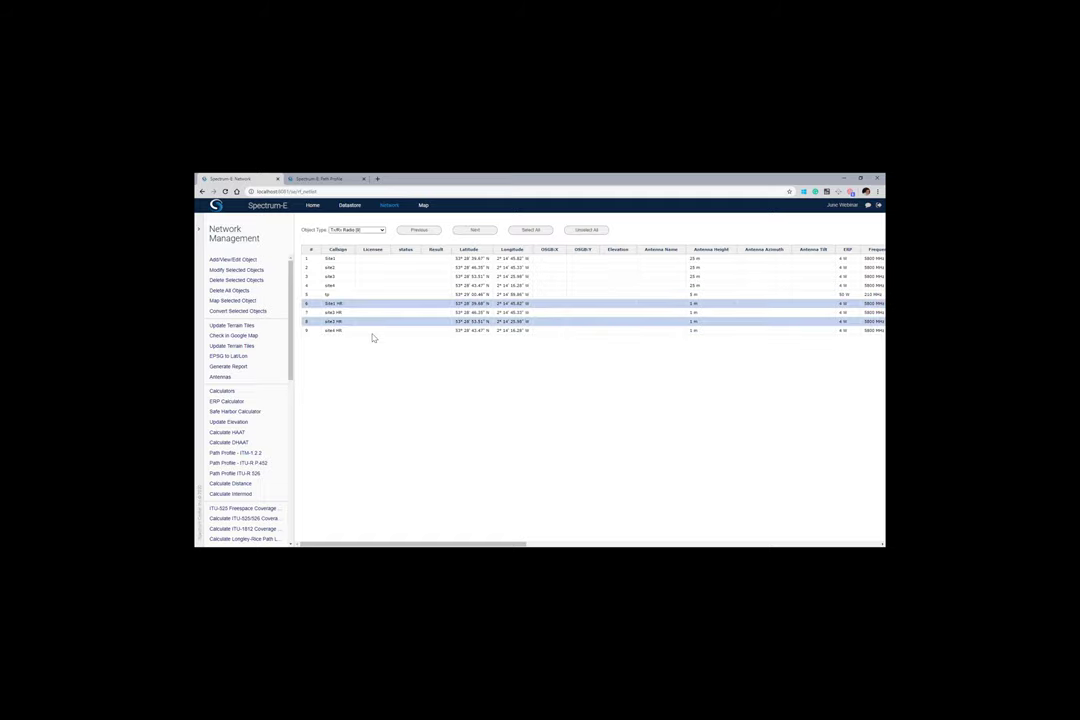
{"action": "left_click", "coordinate": [262, 473]}
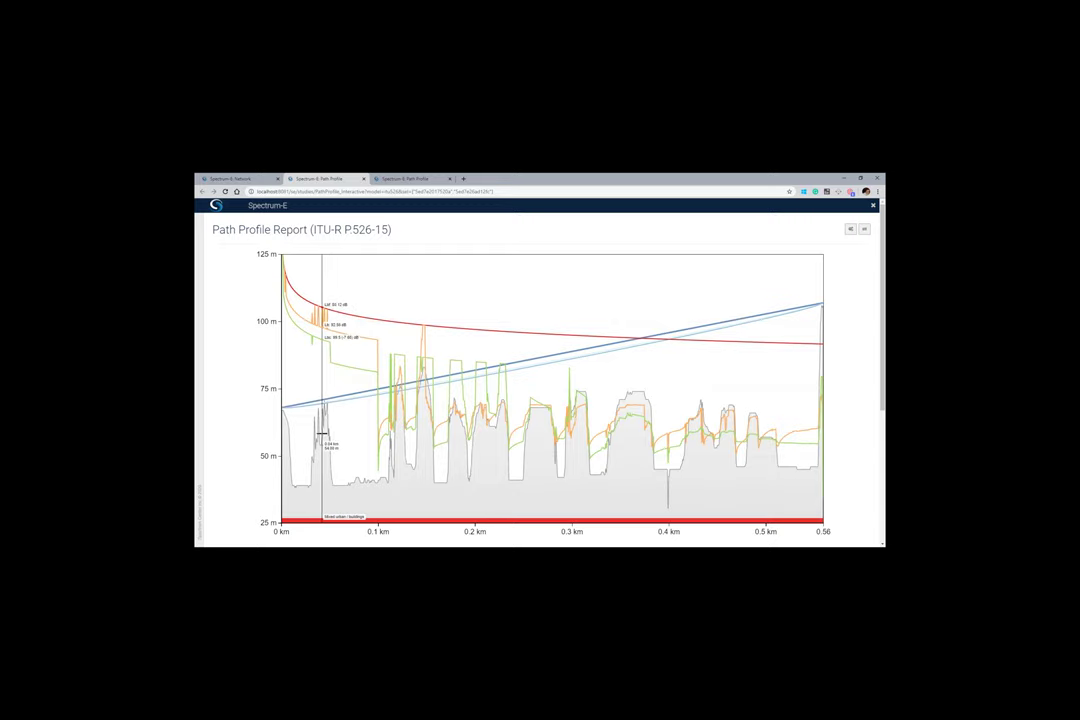
{"action": "left_click", "coordinate": [872, 207]}
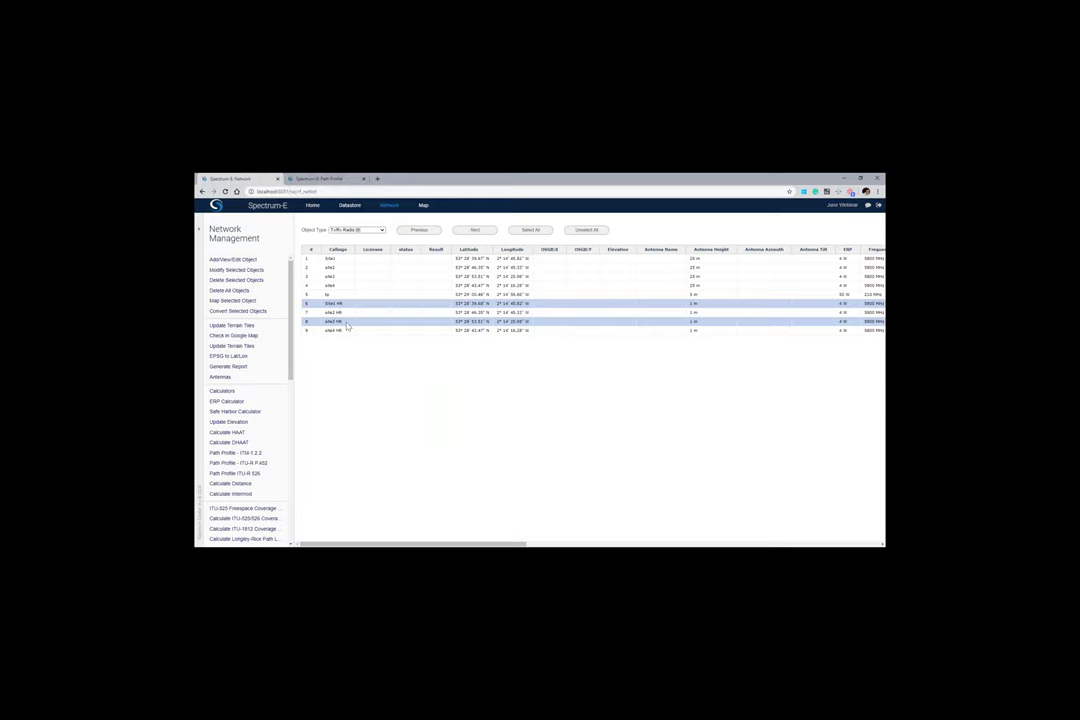
Set Subpath to LOS Visibility in the ITU-R P.525/526 coverage parameters for Site1 HR alone, and close them without running
{"action": "left_click", "coordinate": [347, 322]}
{"action": "left_click", "coordinate": [345, 304]}
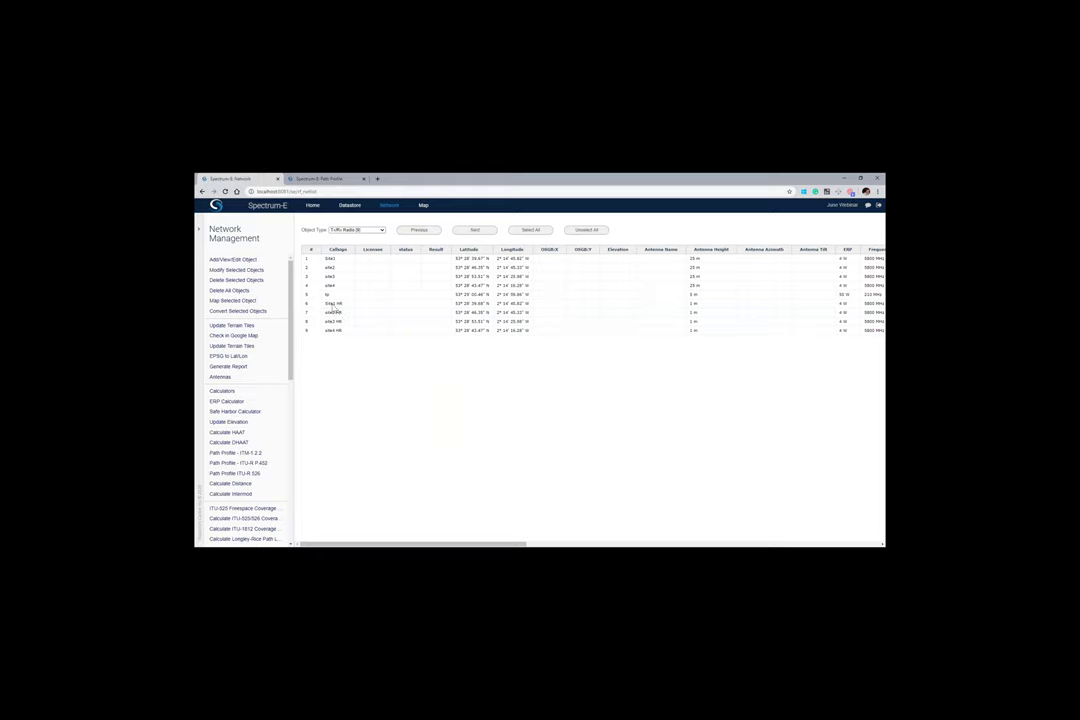
{"action": "left_click", "coordinate": [333, 304]}
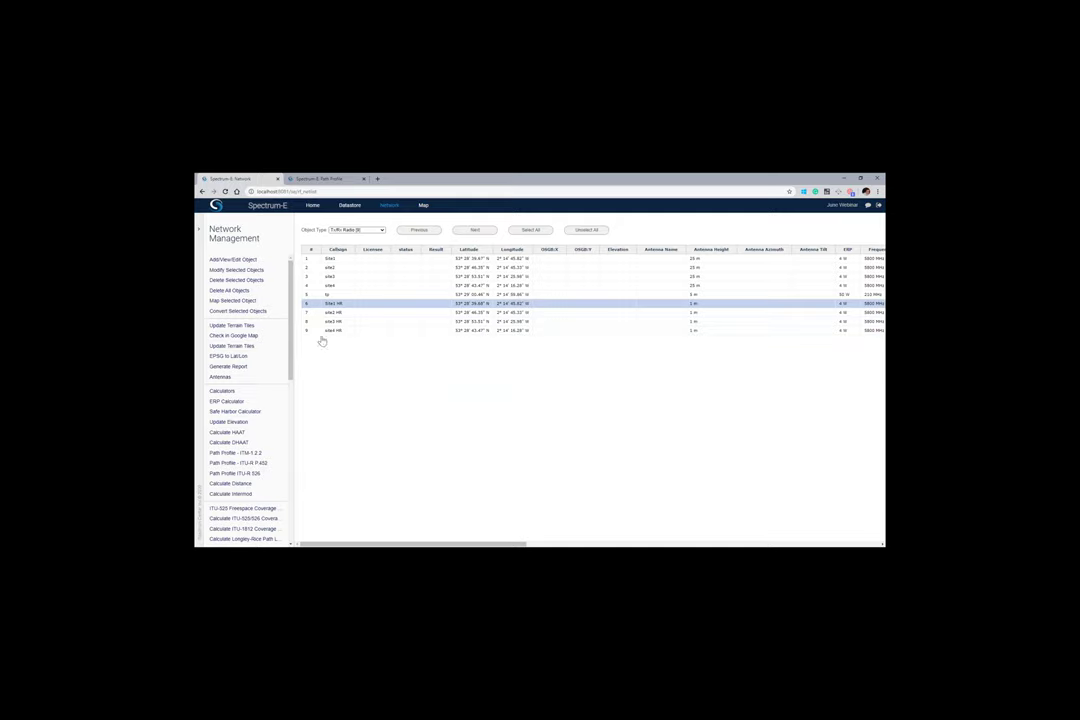
{"action": "scroll", "coordinate": [266, 463], "scroll_direction": "down", "scroll_amount": 2}
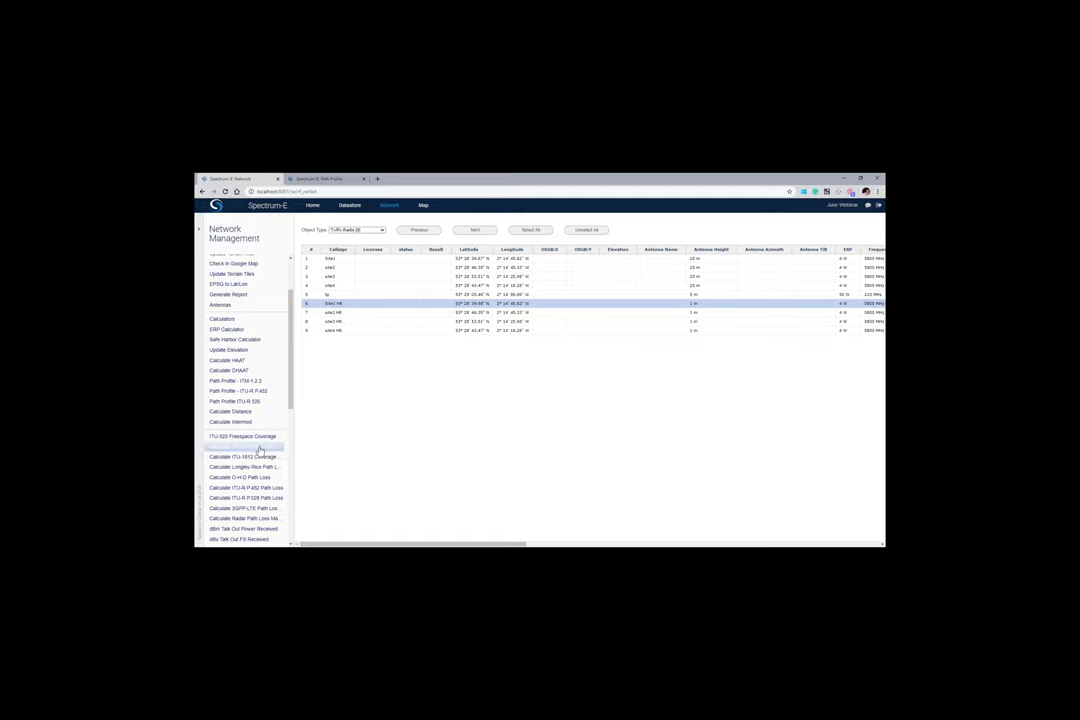
{"action": "left_click", "coordinate": [258, 451]}
{"action": "left_click", "coordinate": [284, 296]}
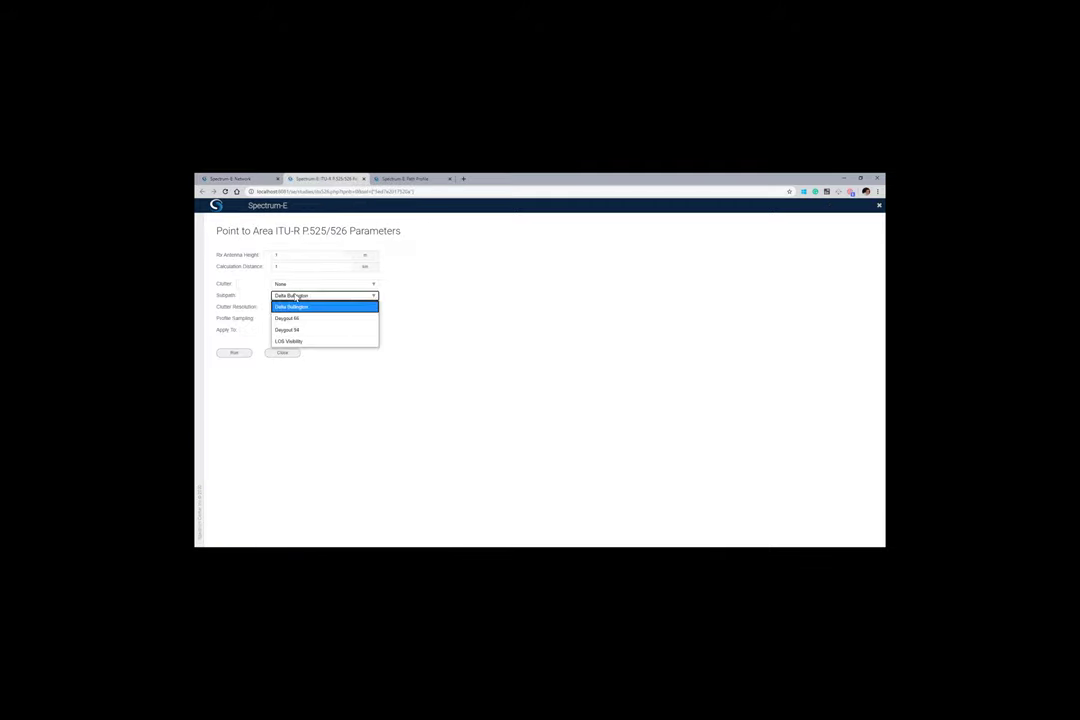
{"action": "left_click", "coordinate": [331, 343]}
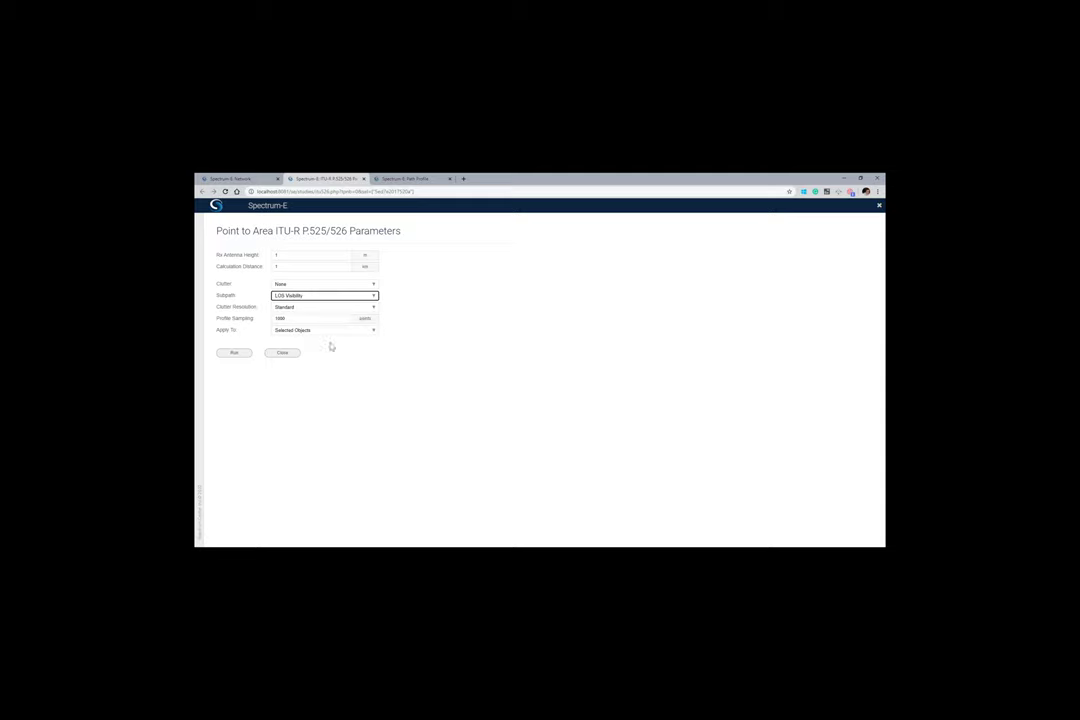
{"action": "left_click", "coordinate": [276, 356]}
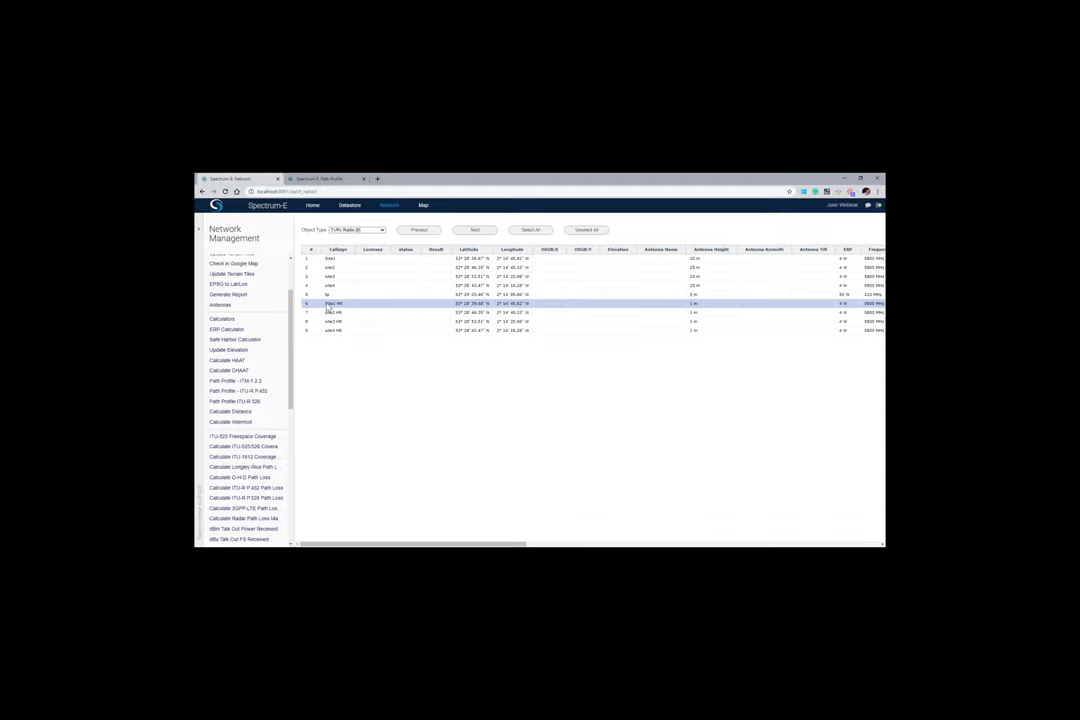
Inspect the values and labels of the NLOS and LOS classes in the map's LOS palette, and return to the map
{"action": "scroll", "coordinate": [250, 420], "scroll_direction": "down", "scroll_amount": 2}
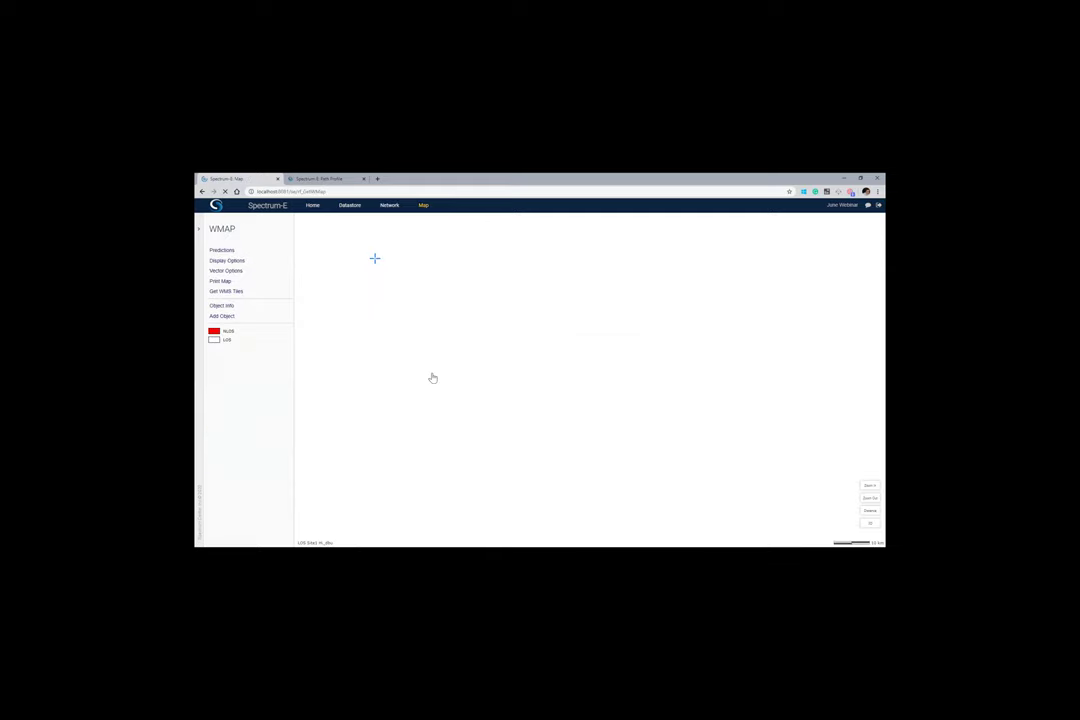
{"action": "left_click", "coordinate": [228, 339]}
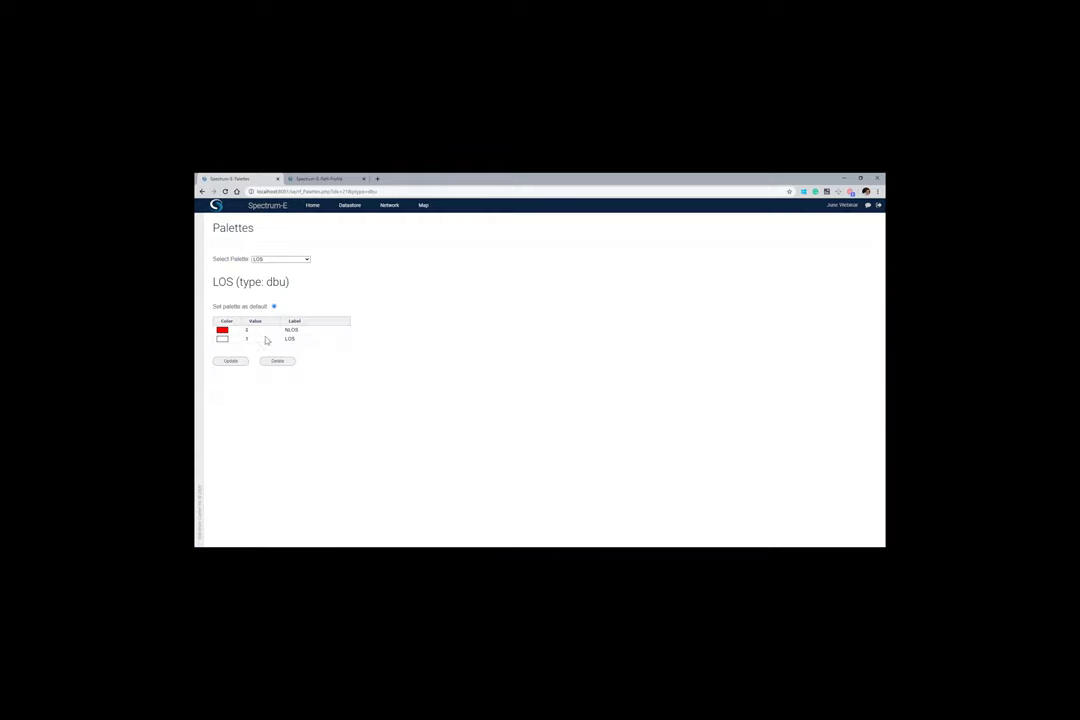
{"action": "left_click", "coordinate": [252, 330]}
{"action": "left_click", "coordinate": [311, 330]}
{"action": "left_click", "coordinate": [258, 339]}
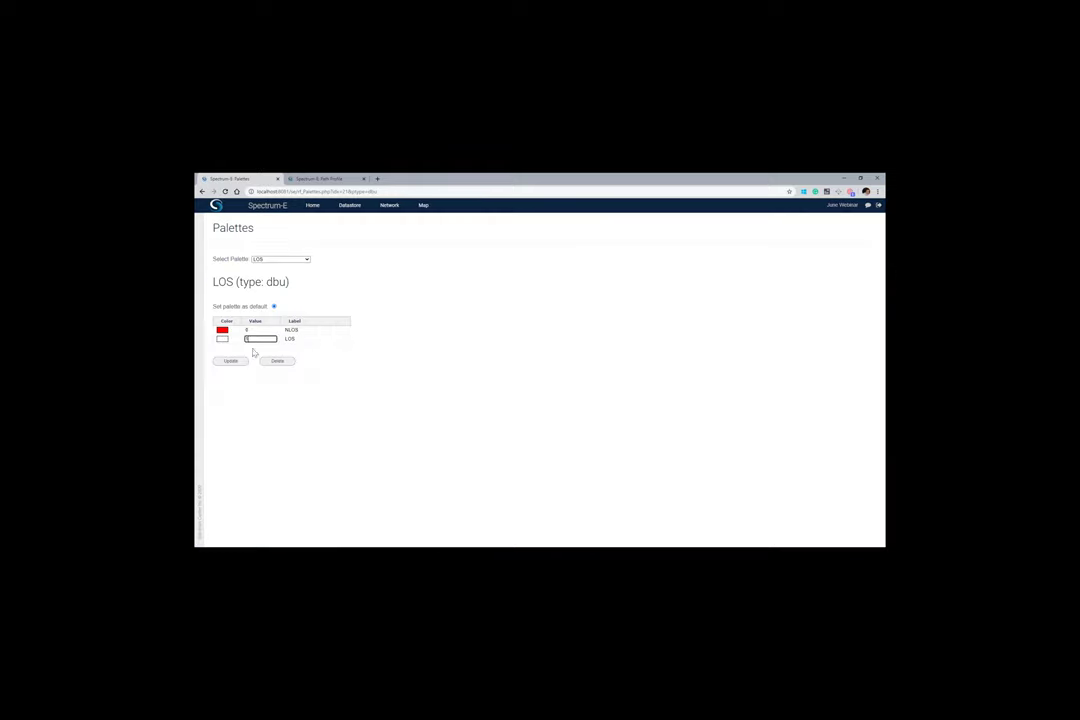
{"action": "left_click", "coordinate": [304, 340]}
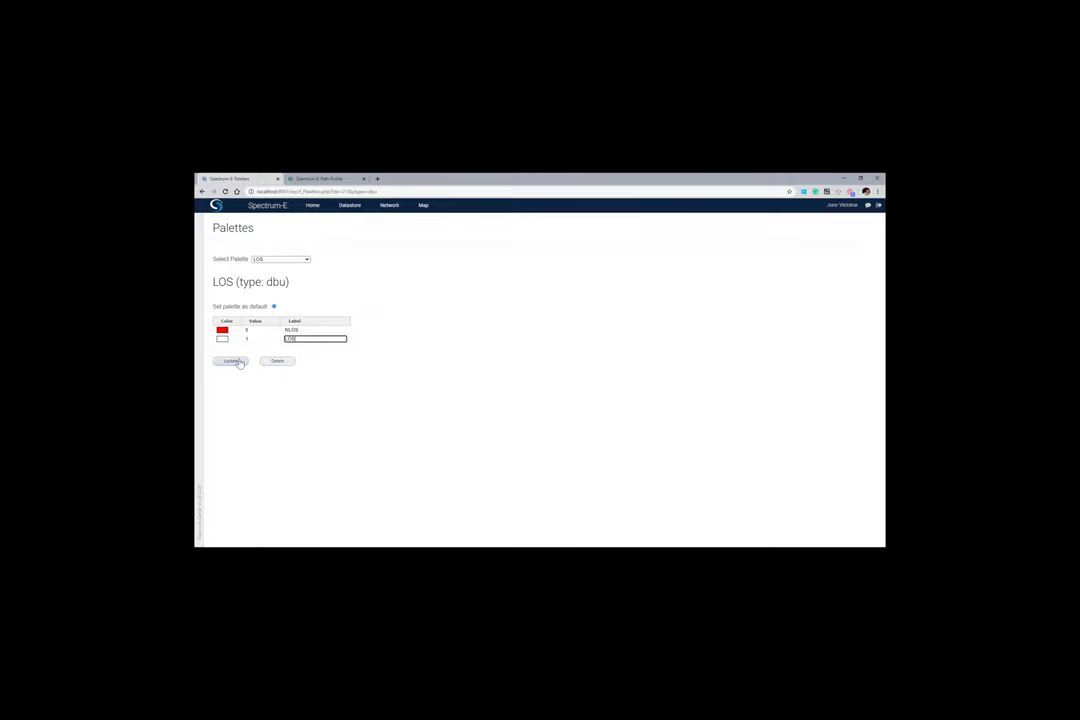
{"action": "left_click", "coordinate": [423, 205]}
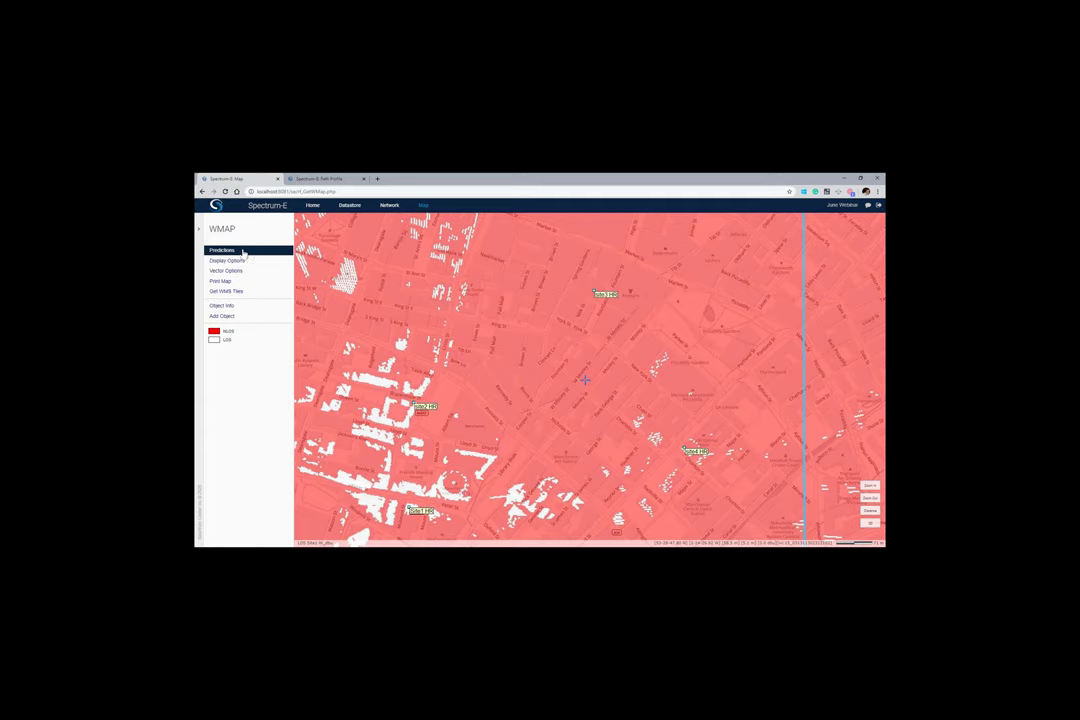
Try to make All BestServer_dst the current prediction and display it on the map
{"action": "left_click", "coordinate": [240, 252]}
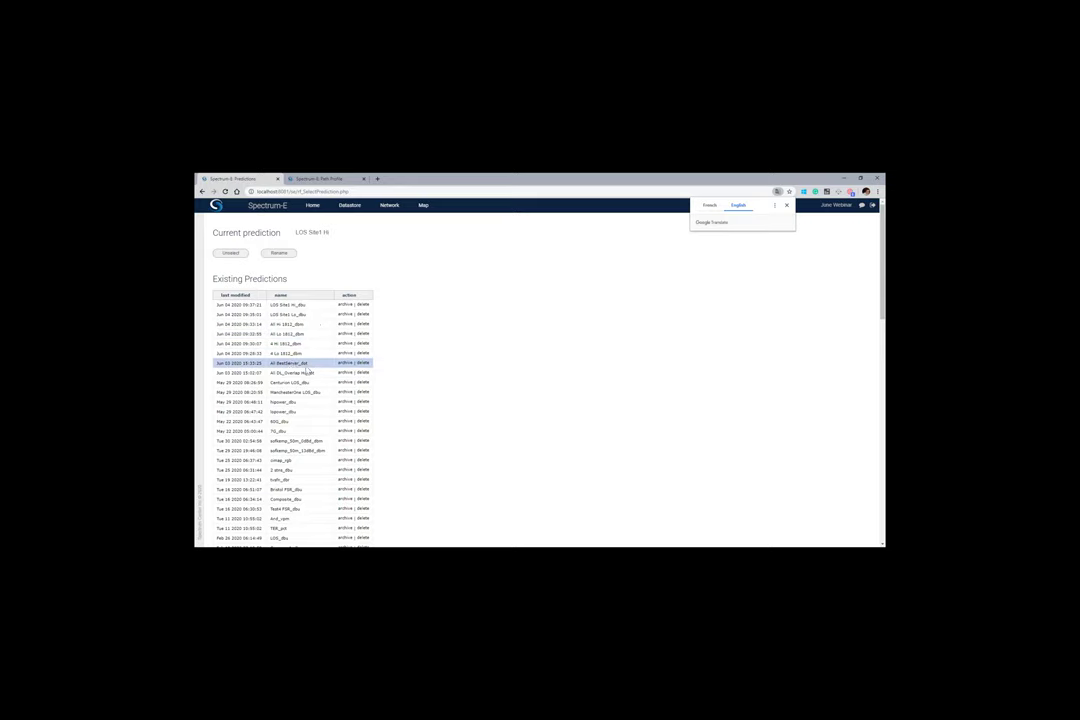
{"action": "left_click", "coordinate": [294, 366]}
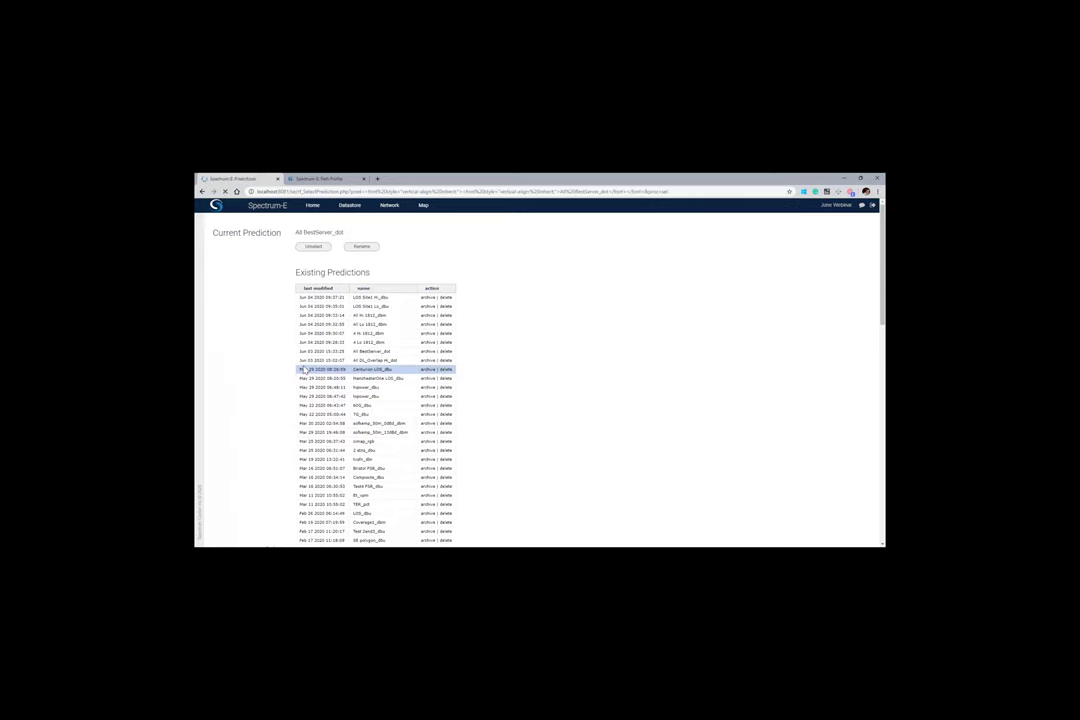
{"action": "left_click", "coordinate": [423, 206]}
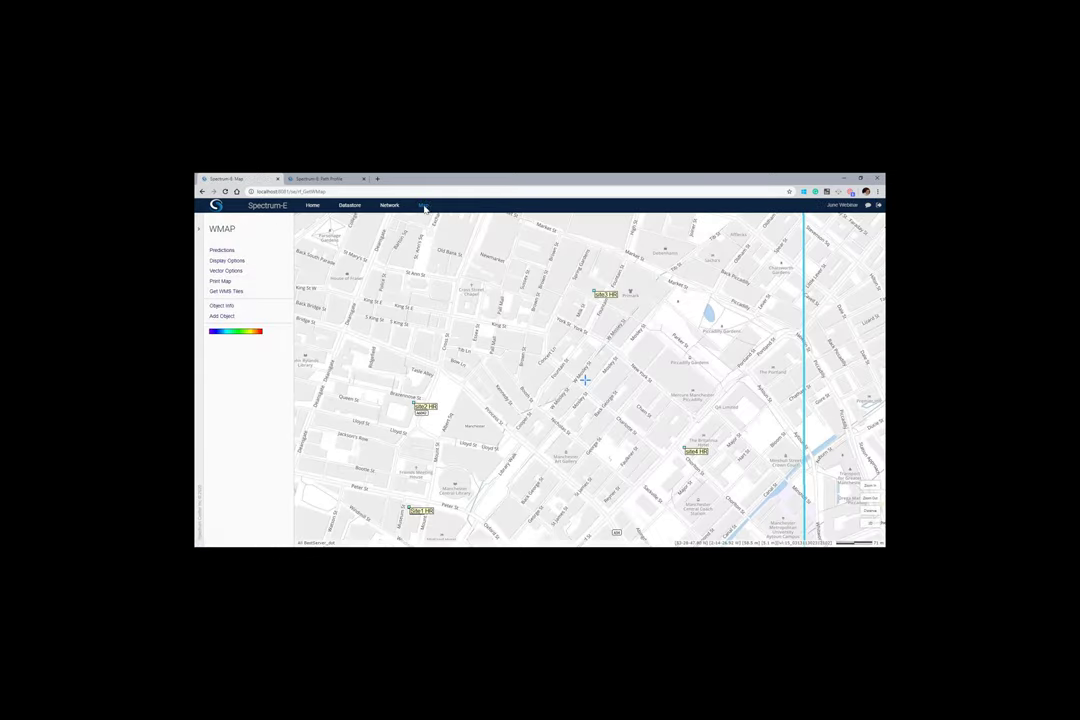
Close the open Spectrum-E pages, load localhost:8081 in a fresh page, and log in with the saved credentials
{"action": "left_click", "coordinate": [363, 179]}
{"action": "left_click", "coordinate": [289, 179]}
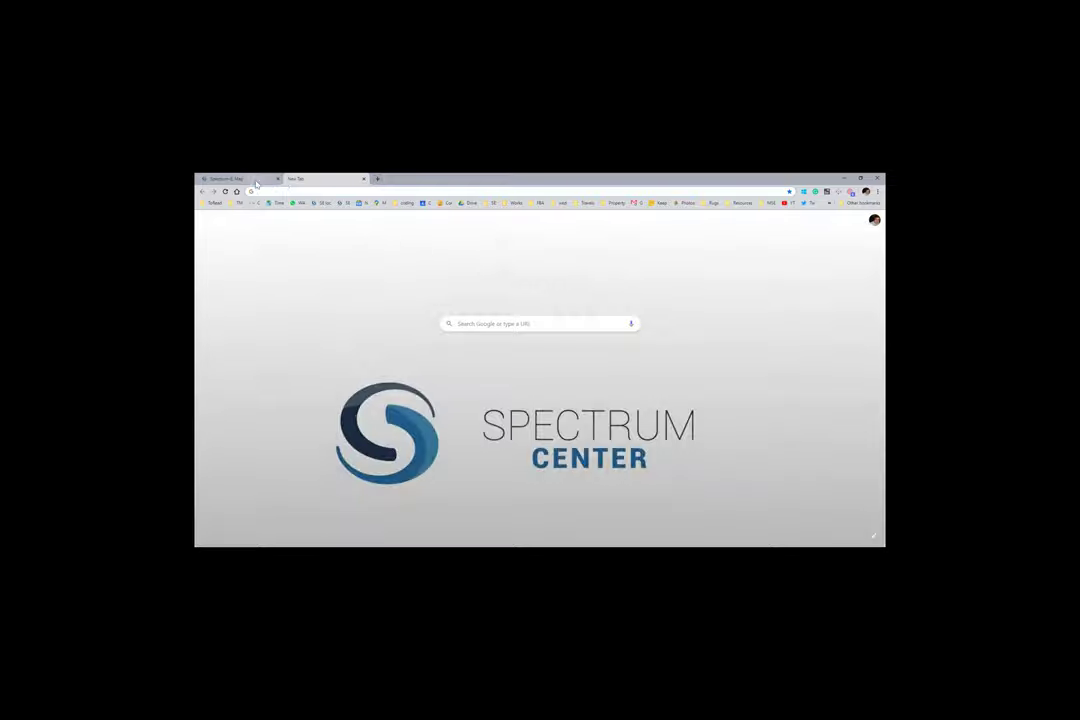
{"action": "left_click", "coordinate": [277, 179]}
{"action": "type", "text": "localhost:8081"}
{"action": "key", "text": "Return"}
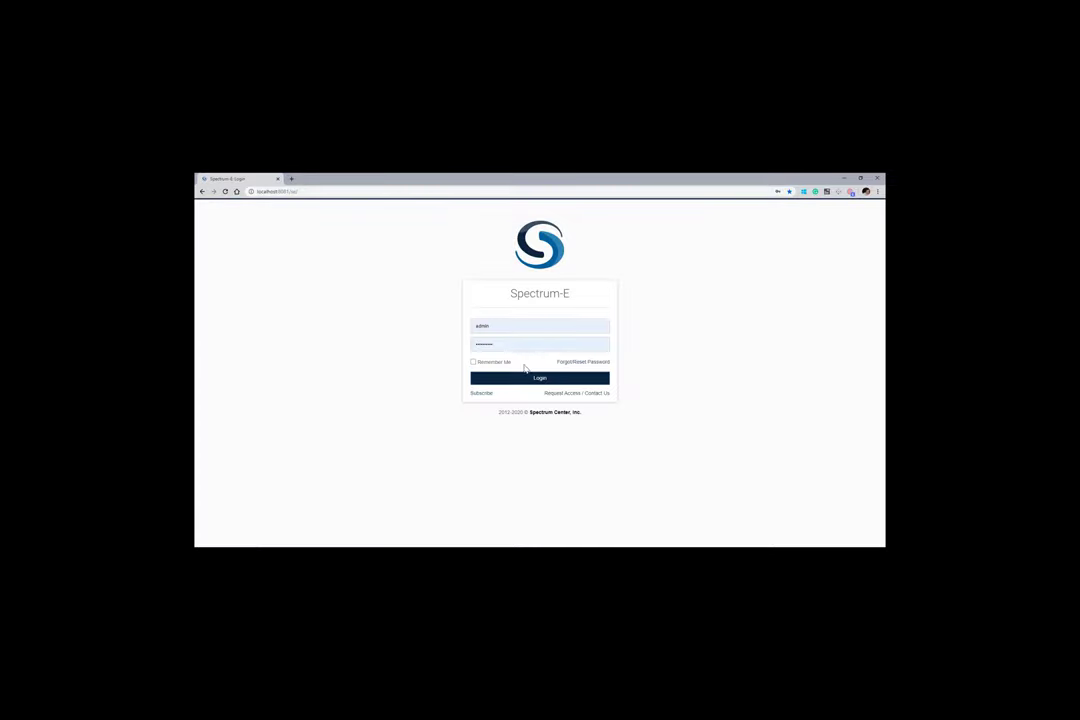
{"action": "left_click", "coordinate": [515, 383]}
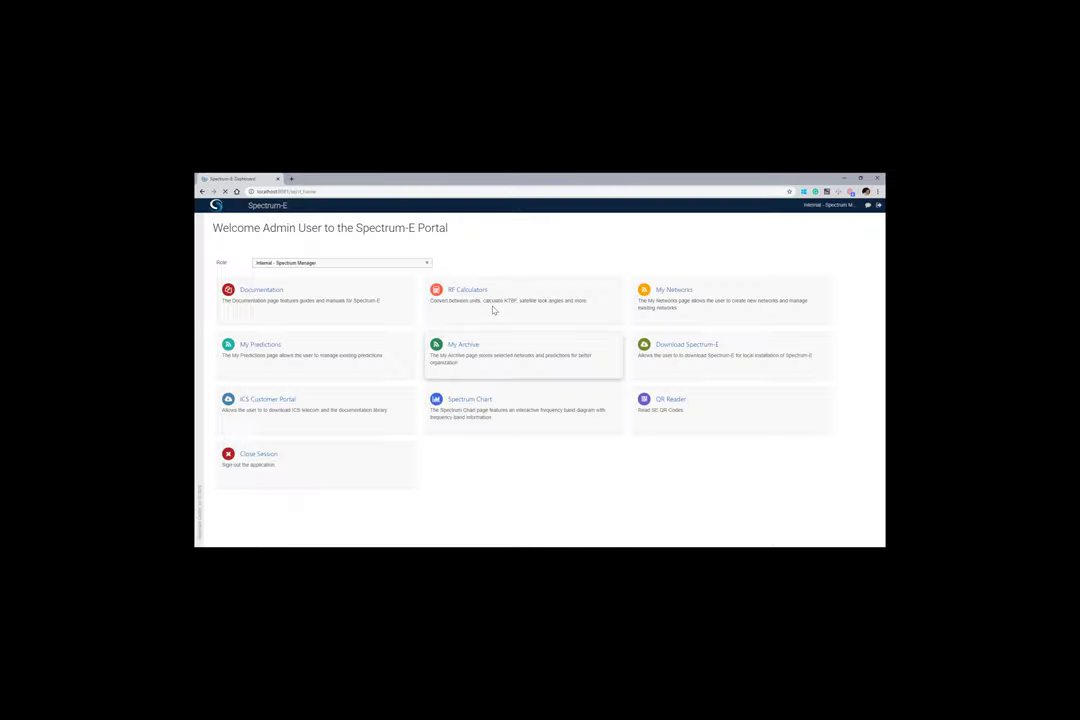
Make All BestServer_dst the current prediction
{"action": "left_click", "coordinate": [389, 206]}
{"action": "left_click", "coordinate": [423, 206]}
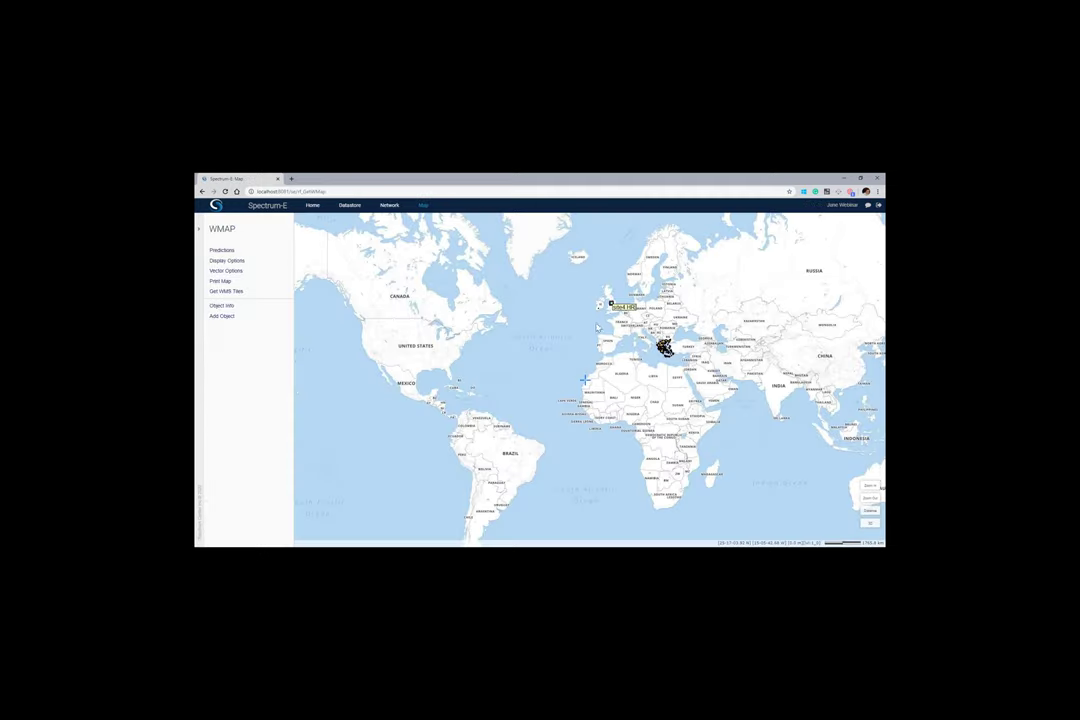
{"action": "left_click", "coordinate": [230, 250]}
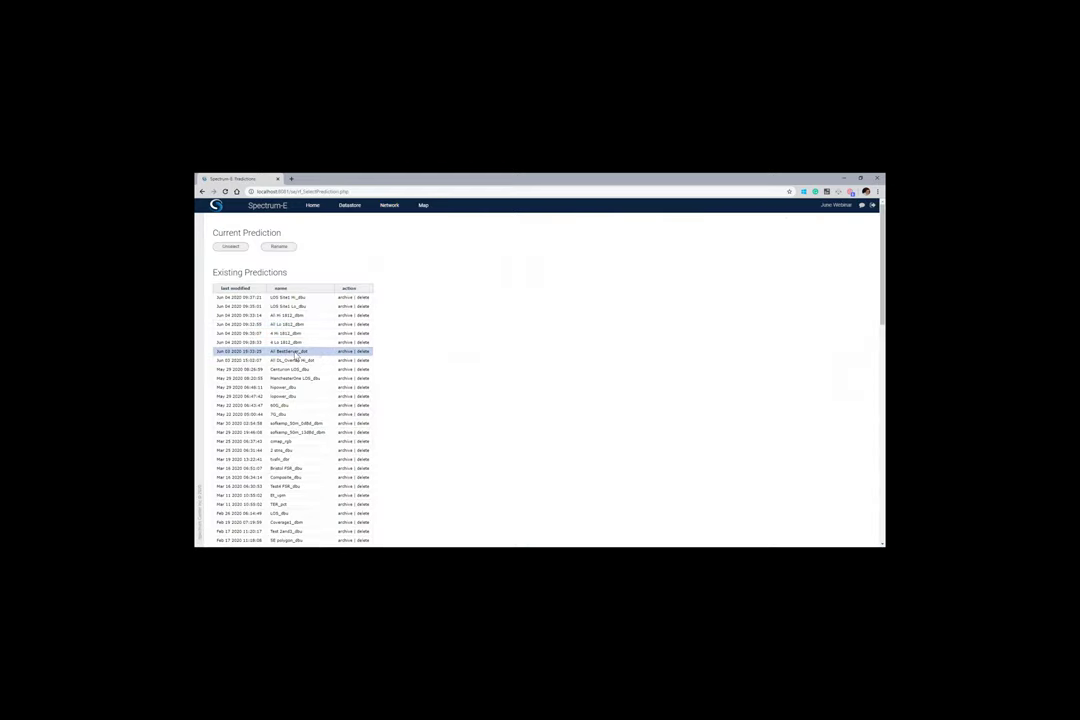
{"action": "left_click", "coordinate": [296, 354]}
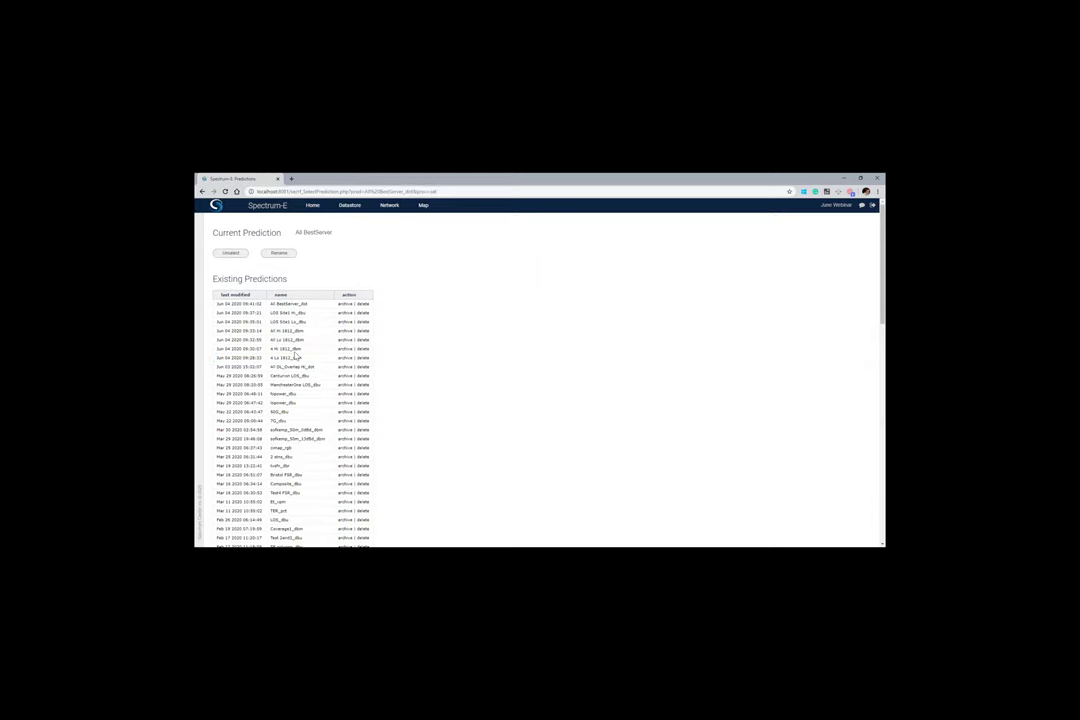
Map the site4 object from the network list so that the best-server prediction is displayed around it
{"action": "left_click", "coordinate": [423, 207]}
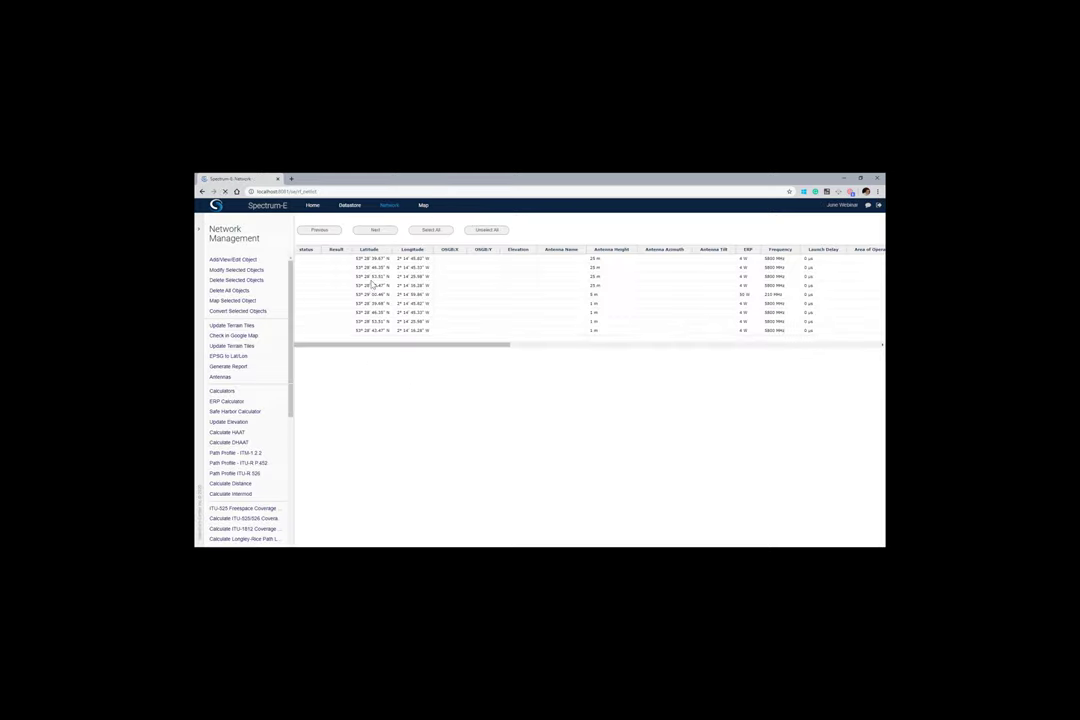
{"action": "left_click", "coordinate": [353, 287]}
{"action": "left_click", "coordinate": [232, 300]}
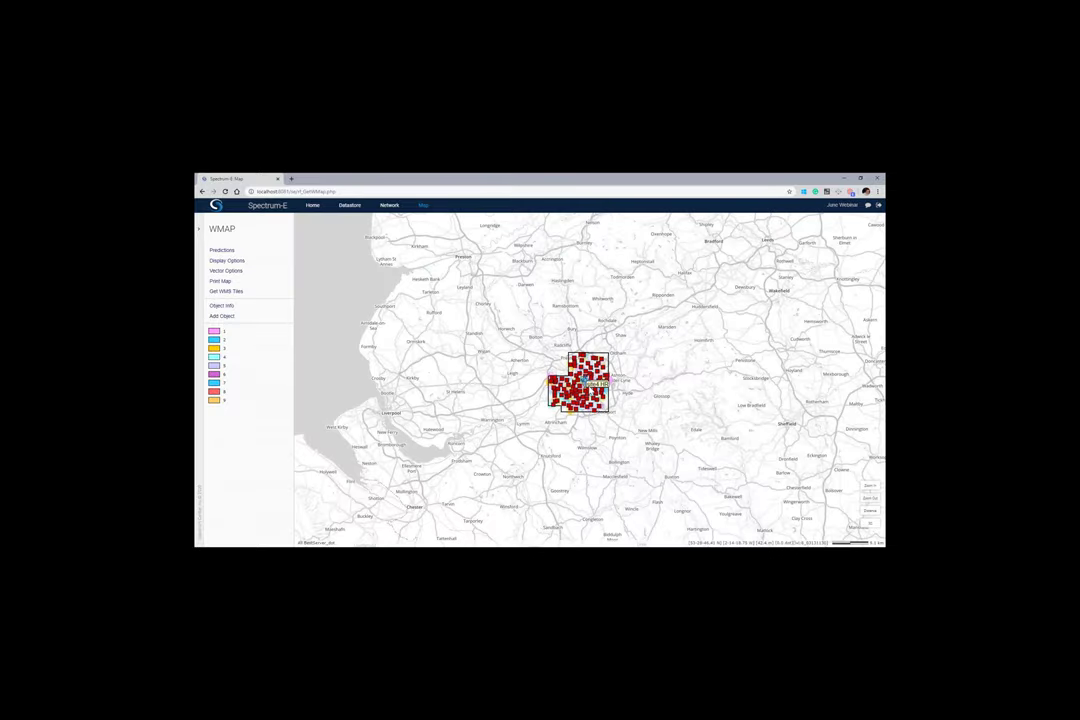
Check the object types in the network list, keep the Tx/Rx Radio type, and return to the map
{"action": "left_click", "coordinate": [389, 206]}
{"action": "left_click", "coordinate": [357, 230]}
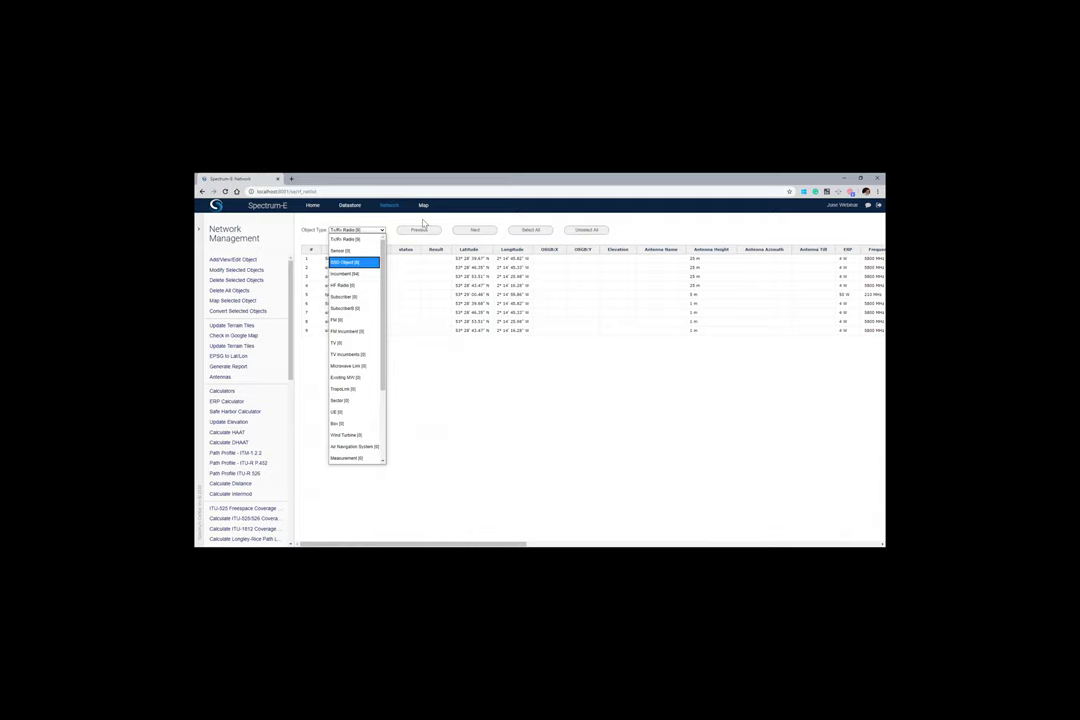
{"action": "left_click", "coordinate": [424, 223]}
{"action": "left_click", "coordinate": [423, 207]}
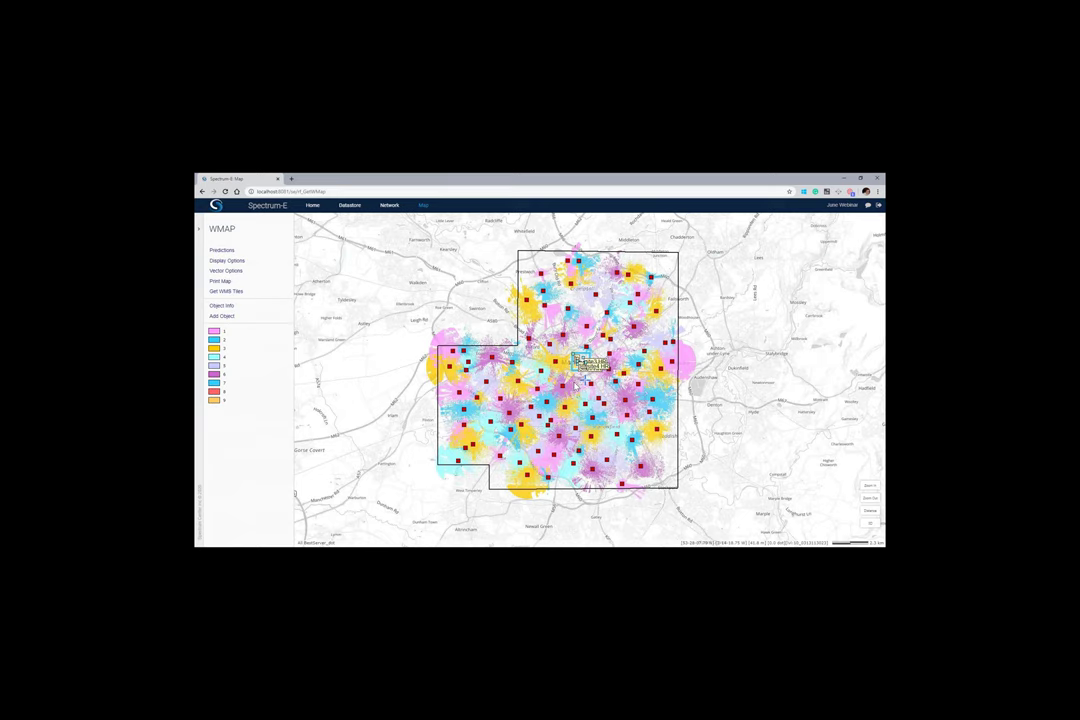
Examine which station serves each area in the best-server coverage, both around individual sites and across the whole network boundary
{"action": "scroll", "coordinate": [573, 381], "scroll_direction": "up", "scroll_amount": 1}
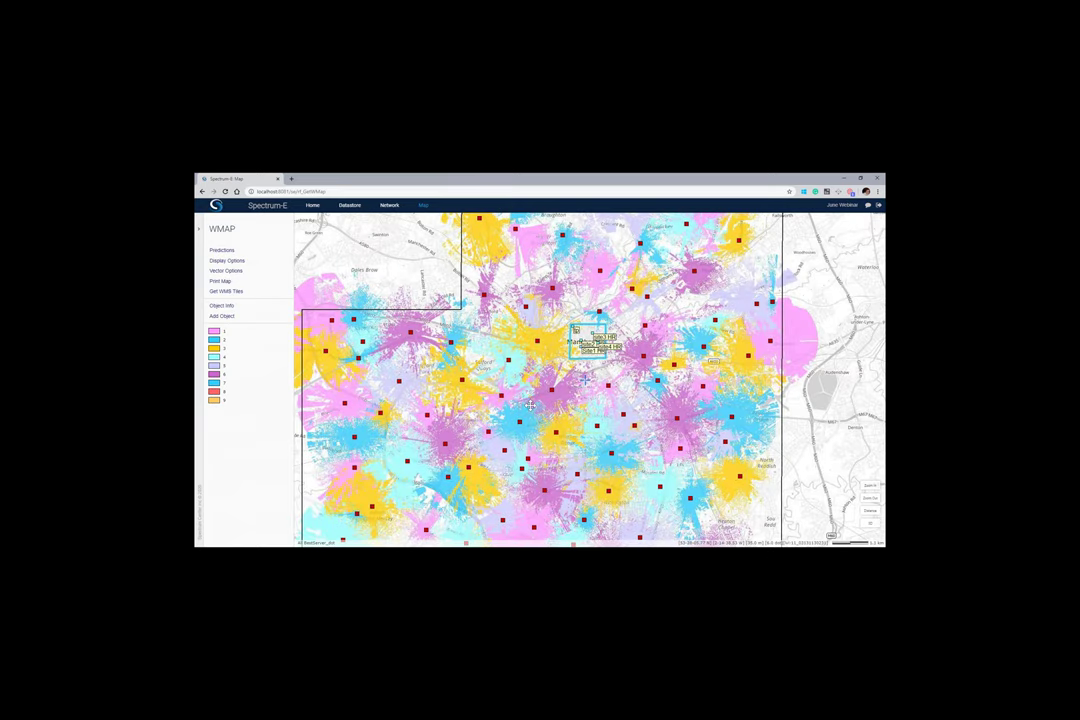
{"action": "left_click_drag", "start_coordinate": [531, 406], "coordinate": [538, 388]}
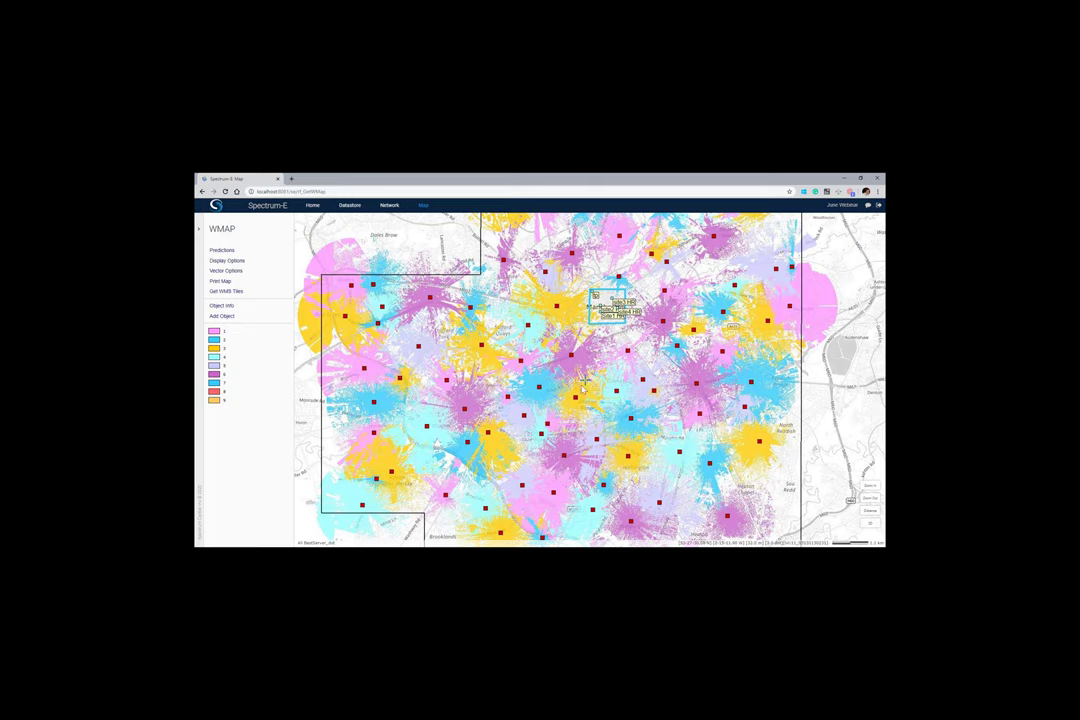
{"action": "scroll", "coordinate": [670, 410], "scroll_direction": "up", "scroll_amount": 1}
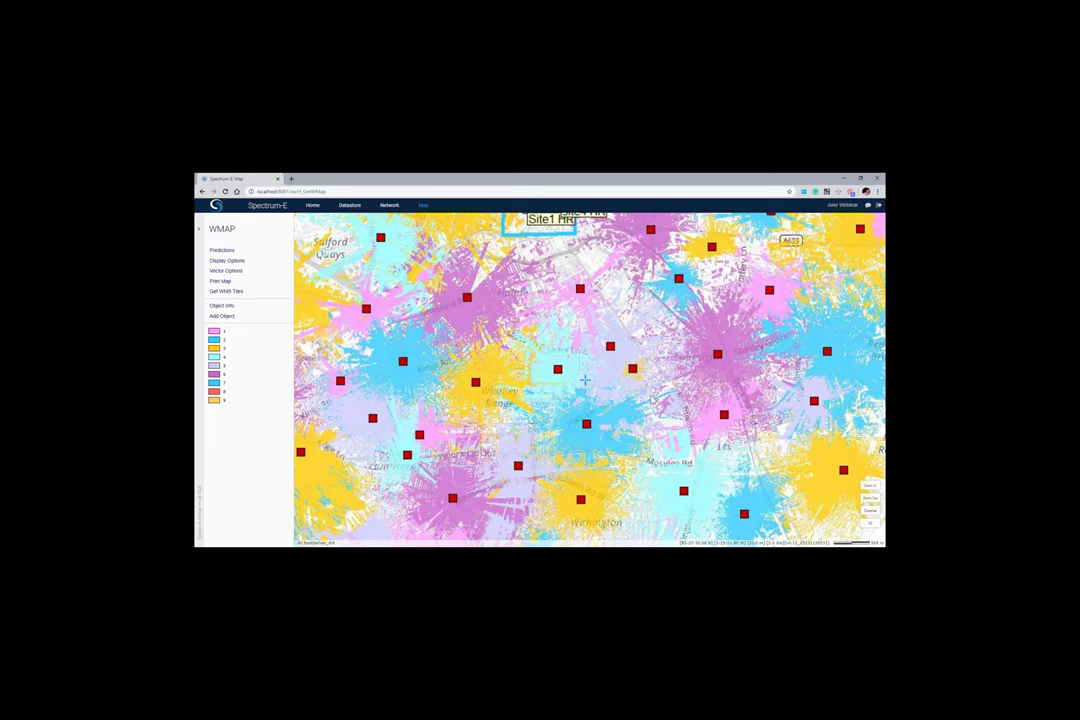
{"action": "scroll", "coordinate": [645, 390], "scroll_direction": "up", "scroll_amount": 1}
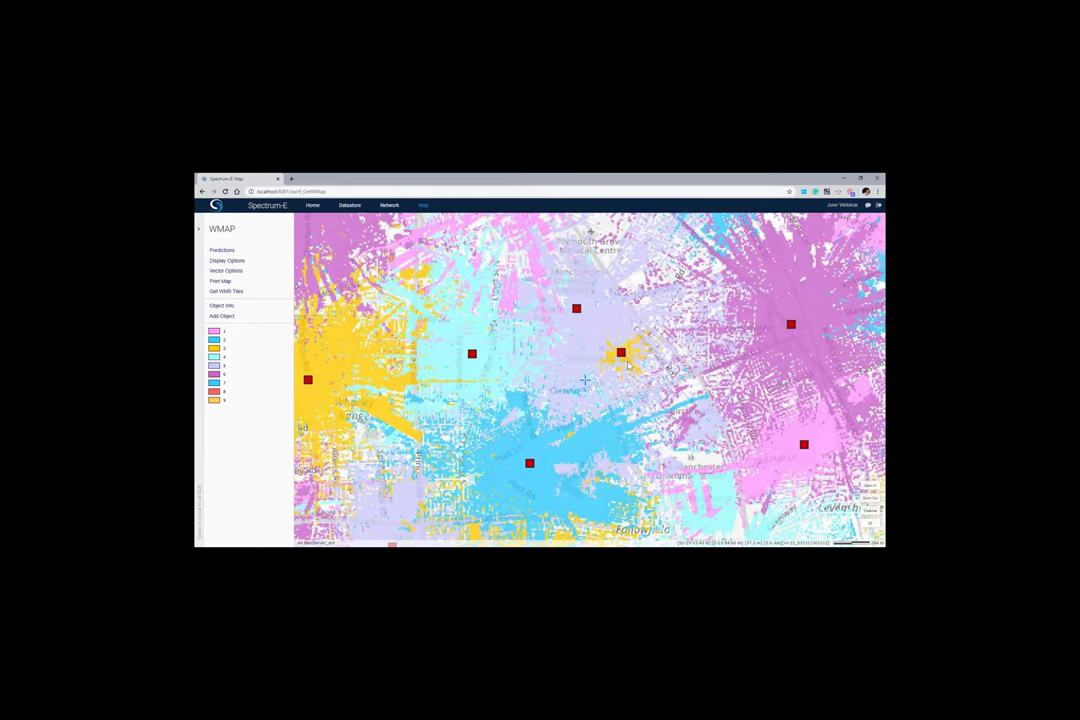
{"action": "left_click_drag", "start_coordinate": [605, 356], "coordinate": [600, 400]}
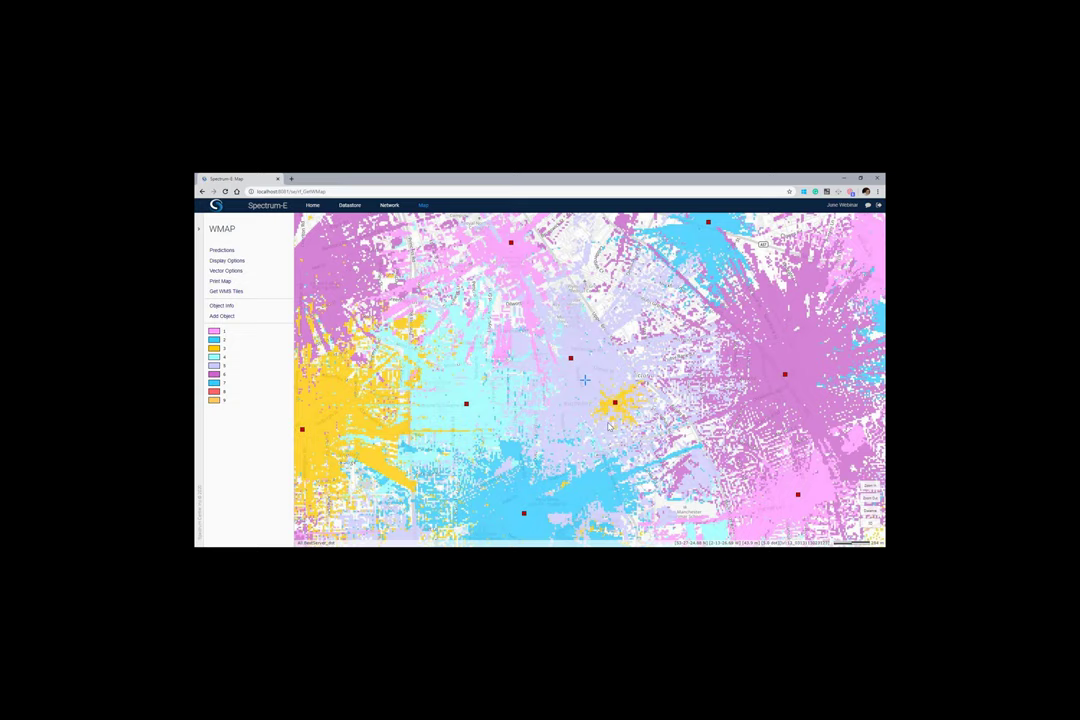
{"action": "scroll", "coordinate": [608, 426], "scroll_direction": "down", "scroll_amount": 1}
{"action": "scroll", "coordinate": [608, 426], "scroll_direction": "up", "scroll_amount": 1}
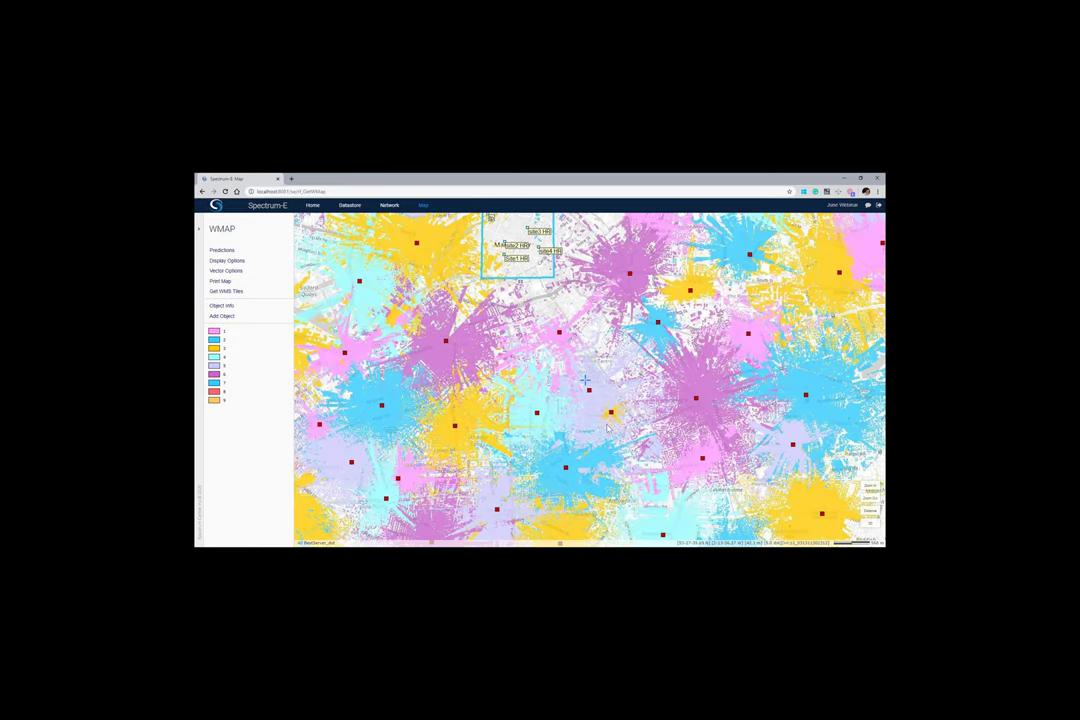
{"action": "scroll", "coordinate": [608, 426], "scroll_direction": "down", "scroll_amount": 1}
{"action": "scroll", "coordinate": [608, 426], "scroll_direction": "up", "scroll_amount": 1}
{"action": "left_click_drag", "start_coordinate": [540, 305], "coordinate": [619, 388]}
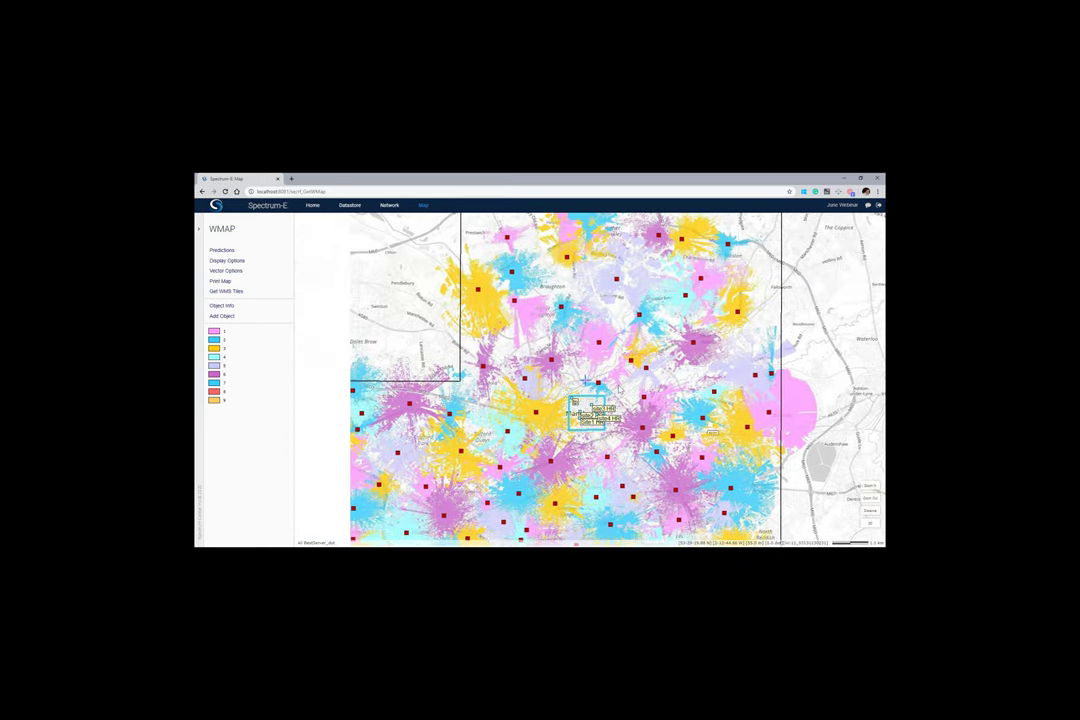
{"action": "left_click_drag", "start_coordinate": [552, 411], "coordinate": [552, 451]}
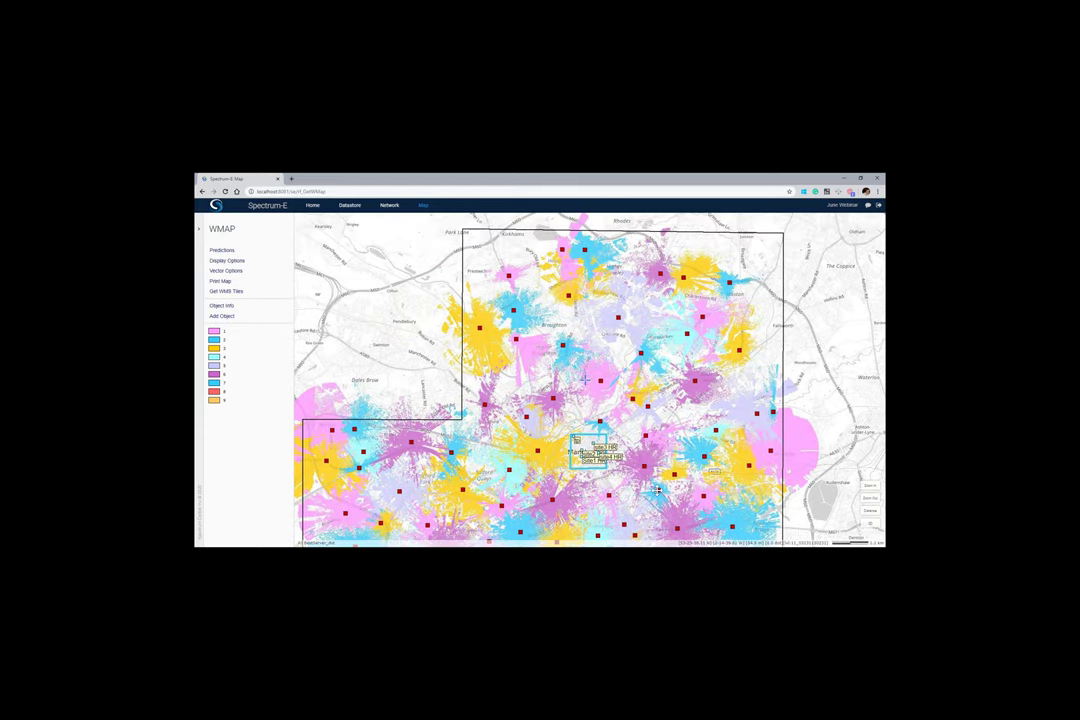
{"action": "left_click_drag", "start_coordinate": [657, 490], "coordinate": [640, 415]}
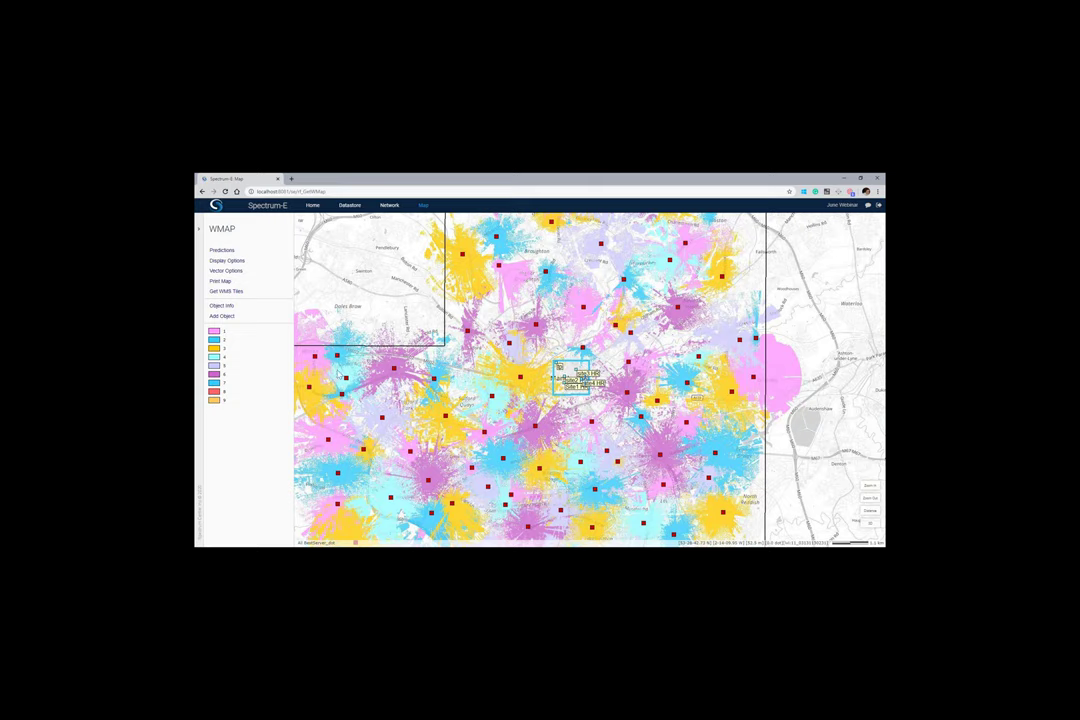
Make All DL_Overlap Hi_dst the current prediction and display it on the map
{"action": "left_click", "coordinate": [230, 250]}
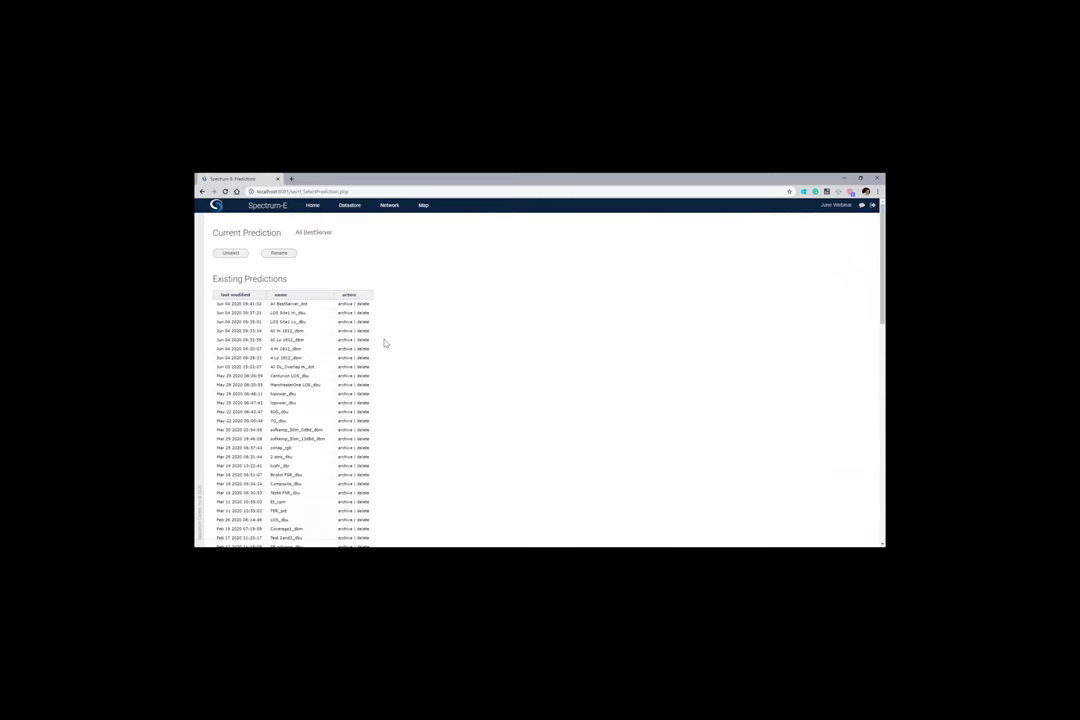
{"action": "left_click", "coordinate": [292, 367]}
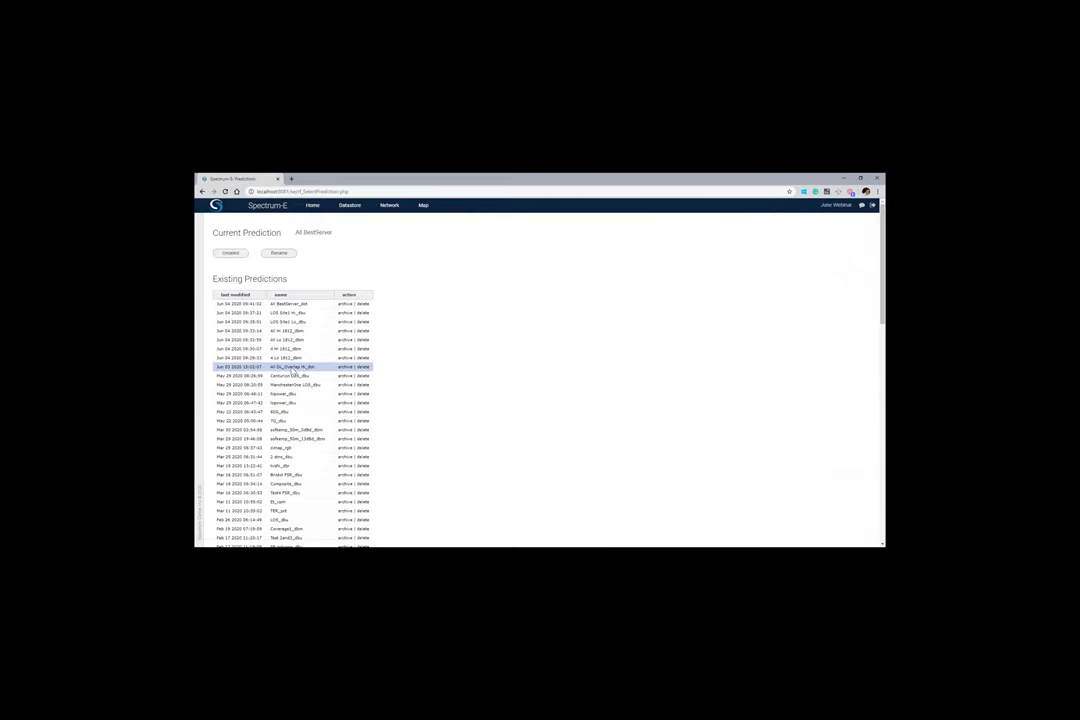
{"action": "left_click", "coordinate": [424, 206]}
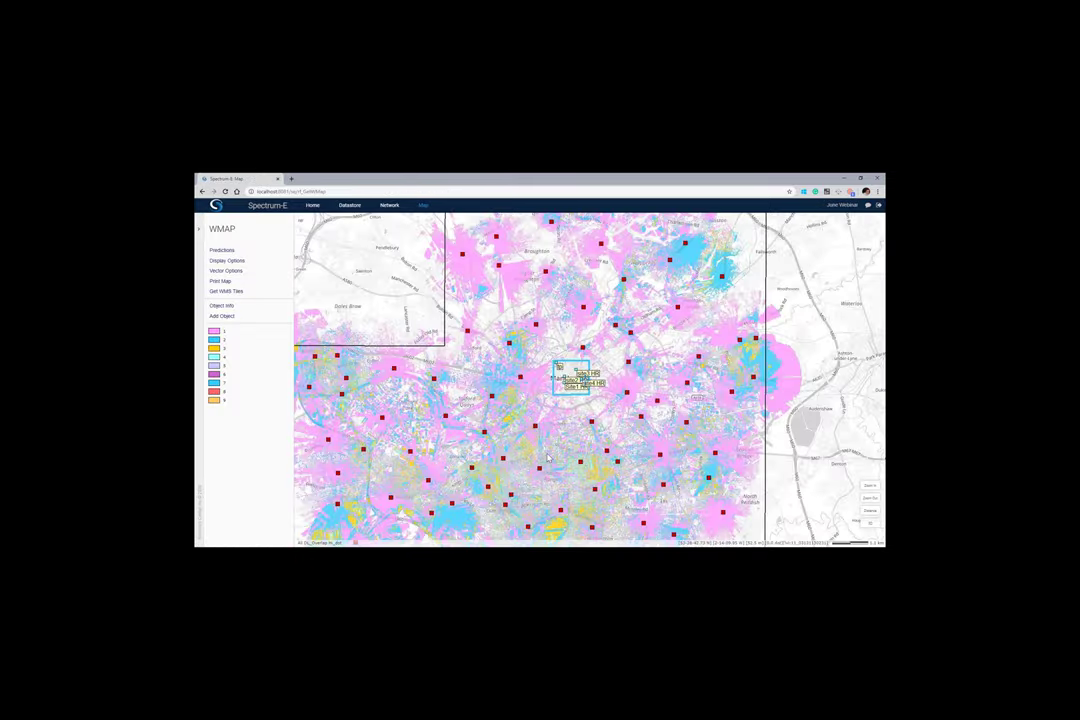
Examine the downlink overlap classes across the network, including the dense overlap area south of the four HR sites
{"action": "left_click_drag", "start_coordinate": [547, 456], "coordinate": [584, 381]}
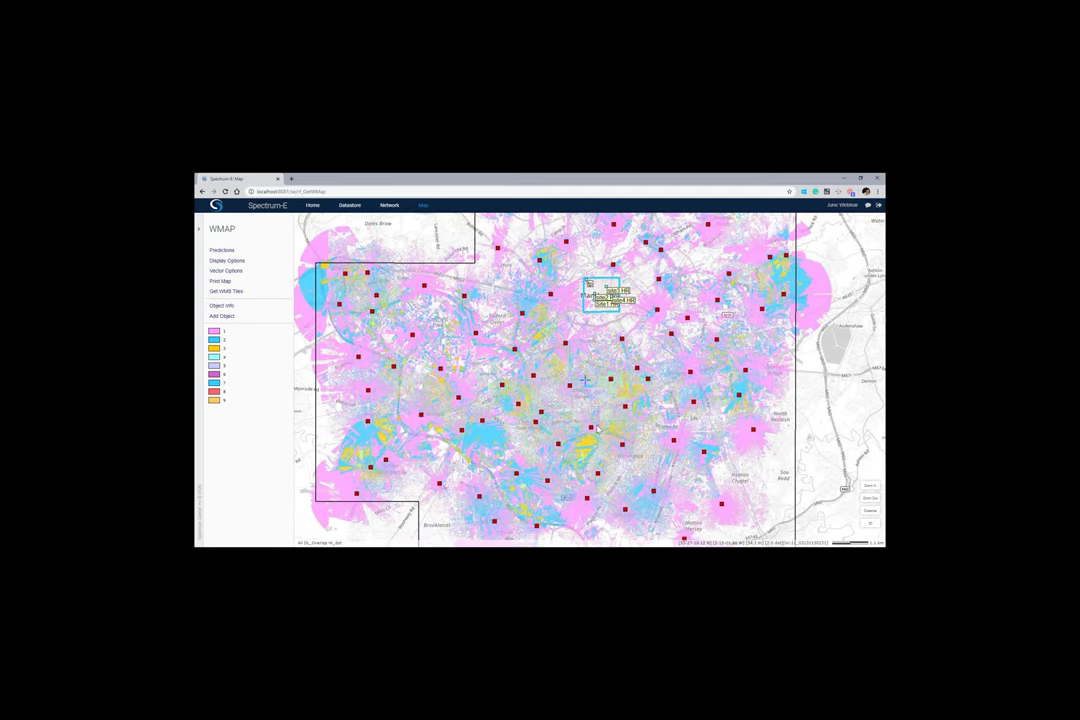
{"action": "scroll", "coordinate": [597, 428], "scroll_direction": "up", "scroll_amount": 2}
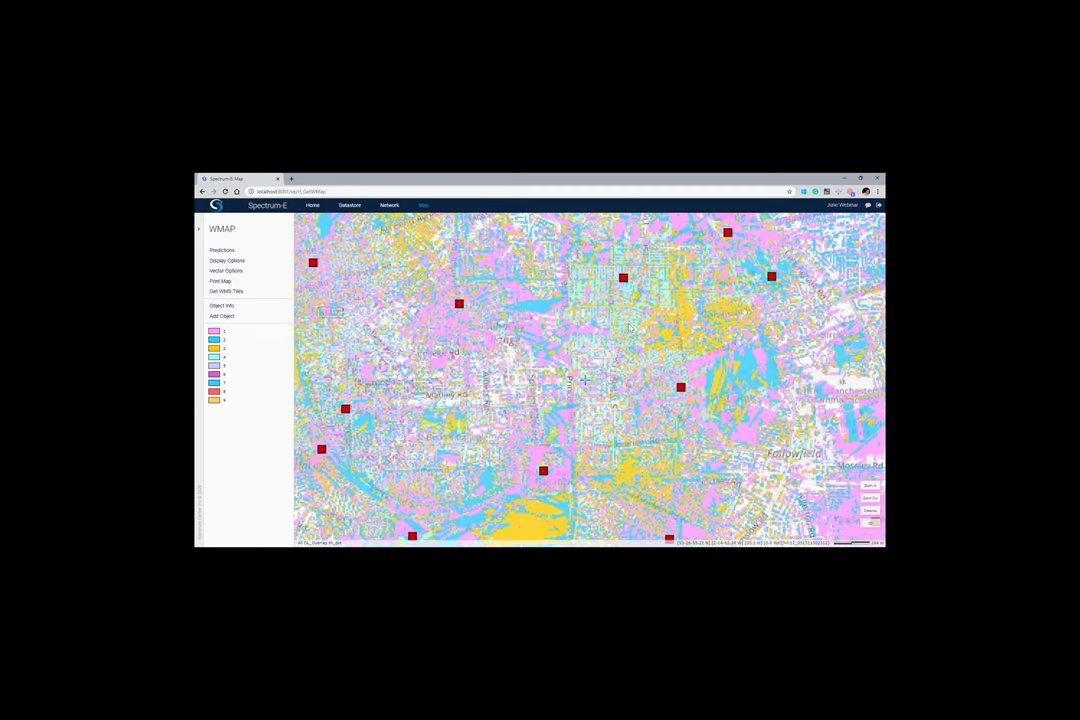
{"action": "left_click_drag", "start_coordinate": [629, 328], "coordinate": [574, 410]}
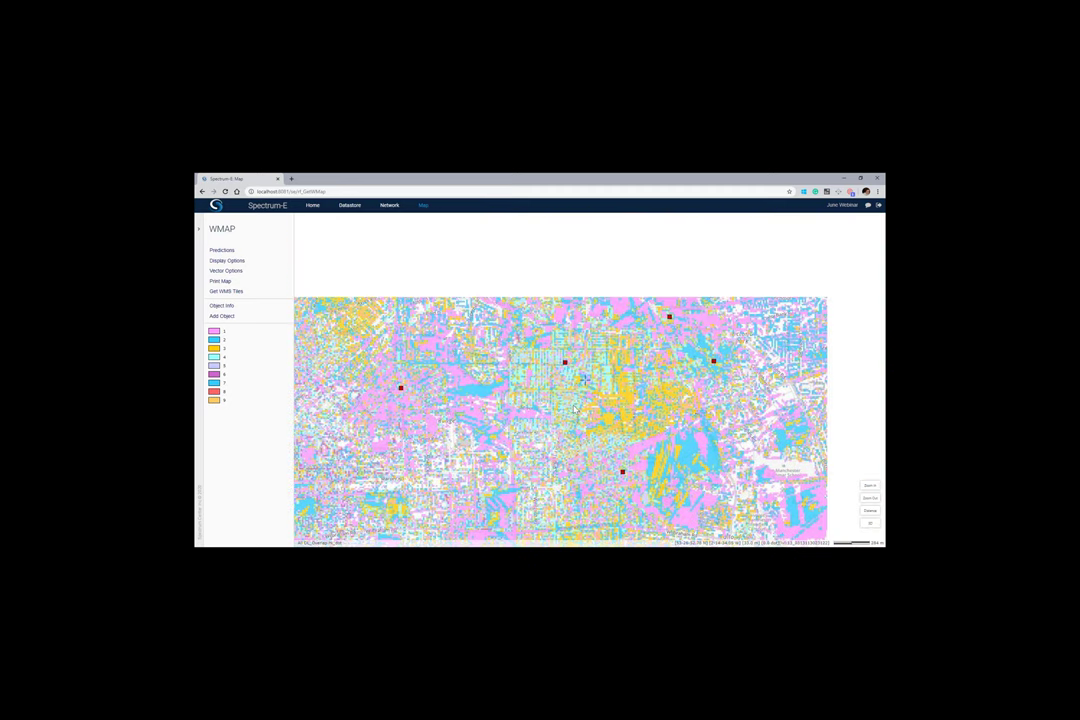
{"action": "scroll", "coordinate": [572, 400], "scroll_direction": "up", "scroll_amount": 1}
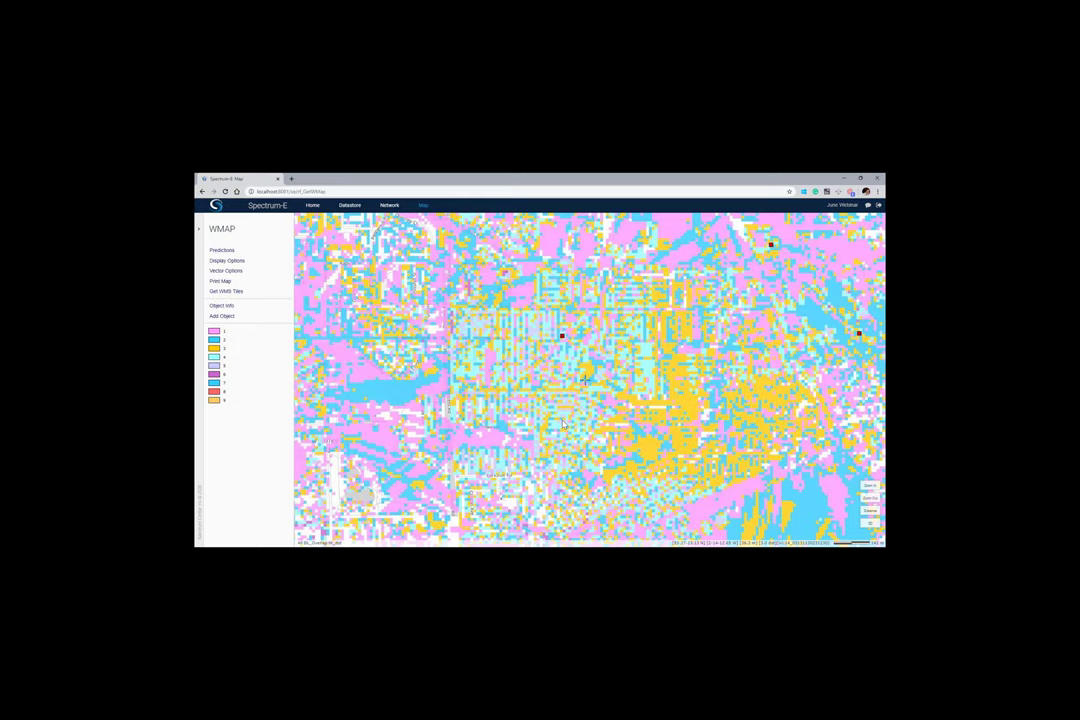
{"action": "scroll", "coordinate": [563, 424], "scroll_direction": "down", "scroll_amount": 1}
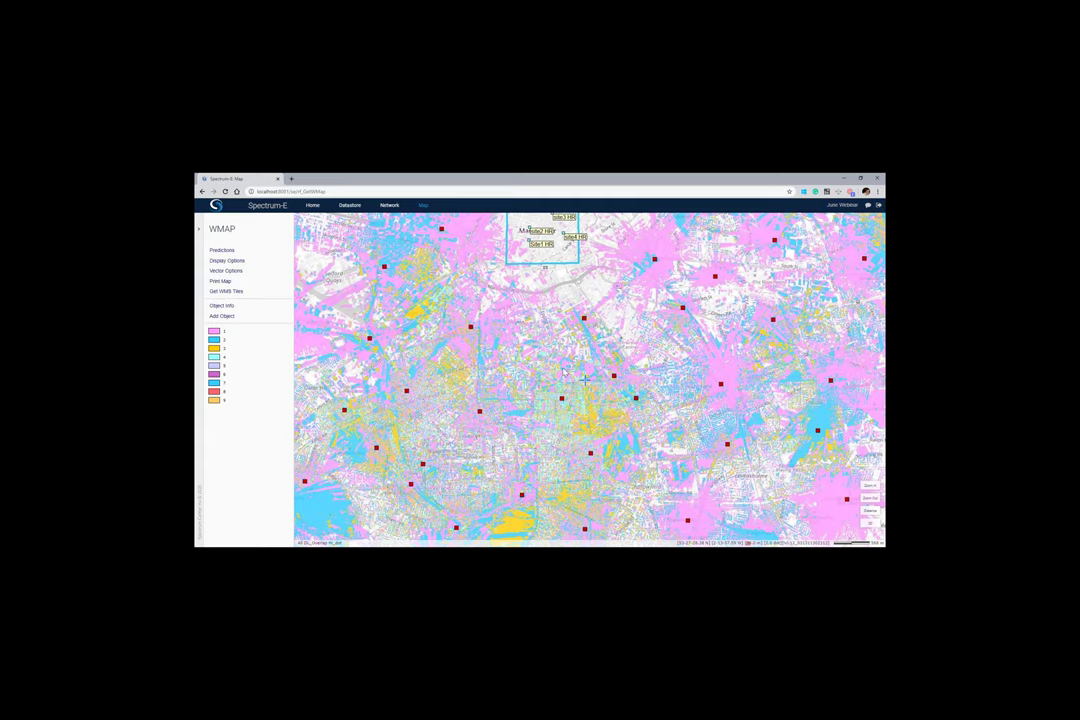
{"action": "scroll", "coordinate": [540, 429], "scroll_direction": "down", "scroll_amount": 1}
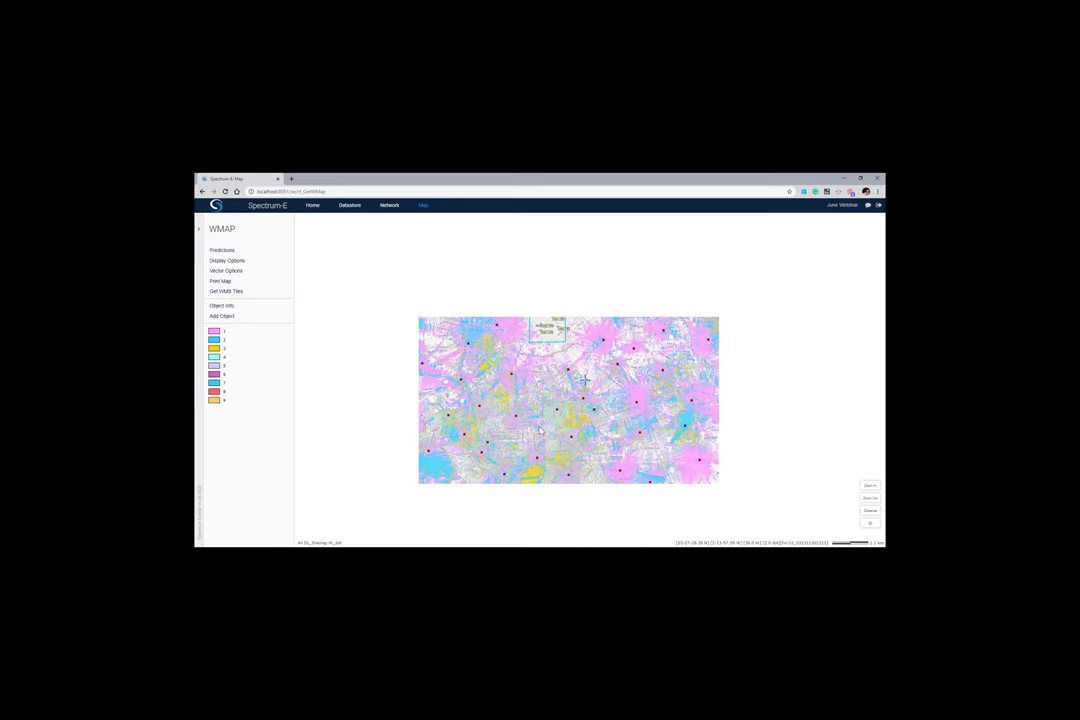
{"action": "left_click_drag", "start_coordinate": [540, 427], "coordinate": [581, 394]}
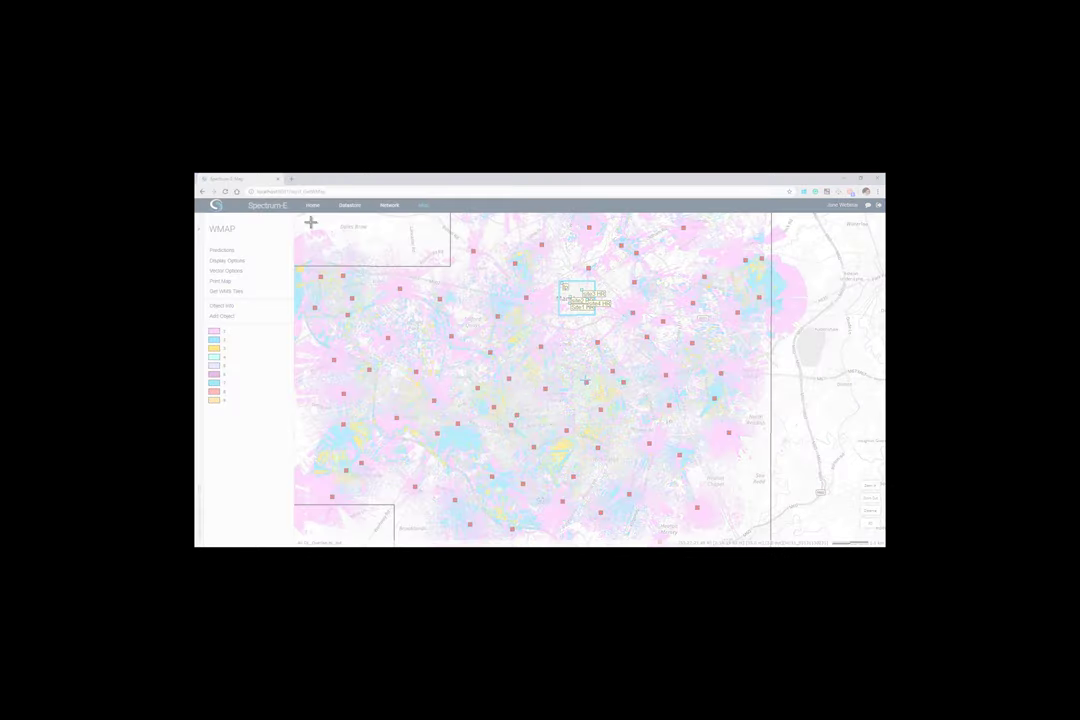
Capture the displayed overlap map area with the Snipping Tool and return to the map
{"action": "left_click_drag", "start_coordinate": [813, 541], "coordinate": [816, 541]}
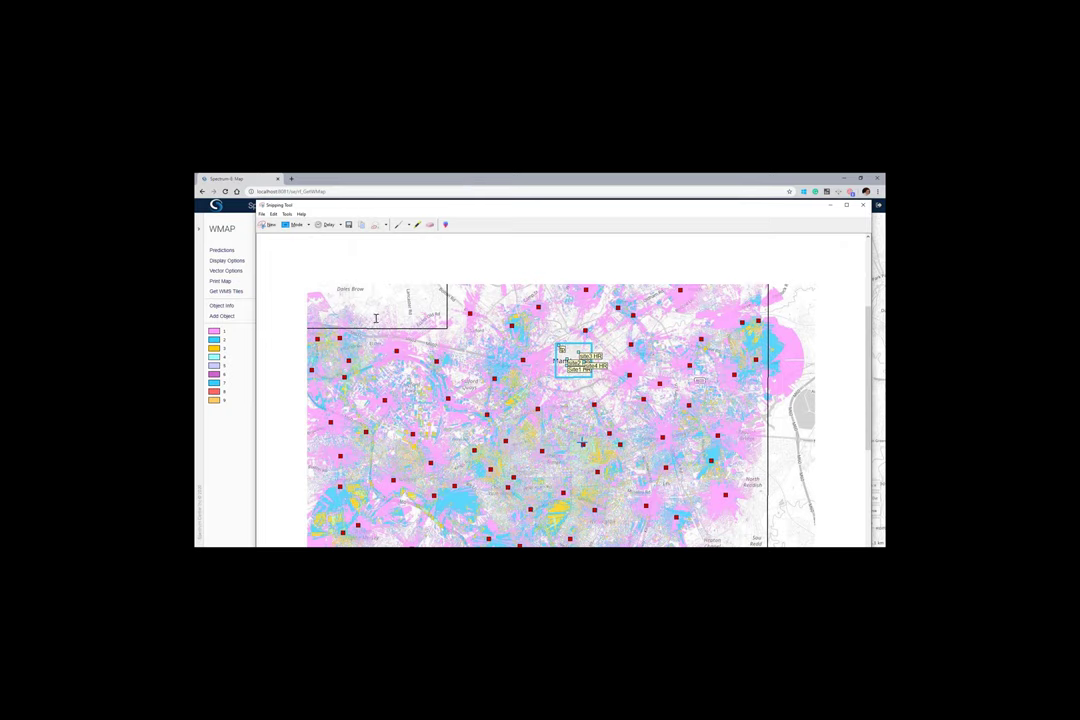
{"action": "left_click", "coordinate": [410, 180]}
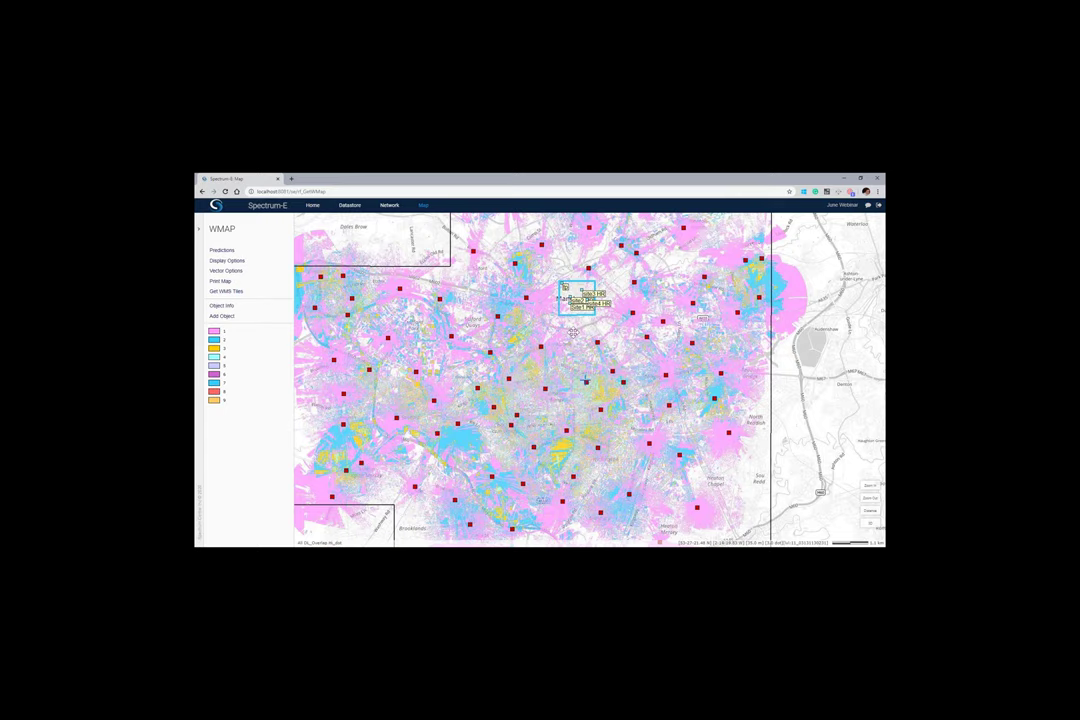
{"action": "left_click_drag", "start_coordinate": [573, 333], "coordinate": [572, 336]}
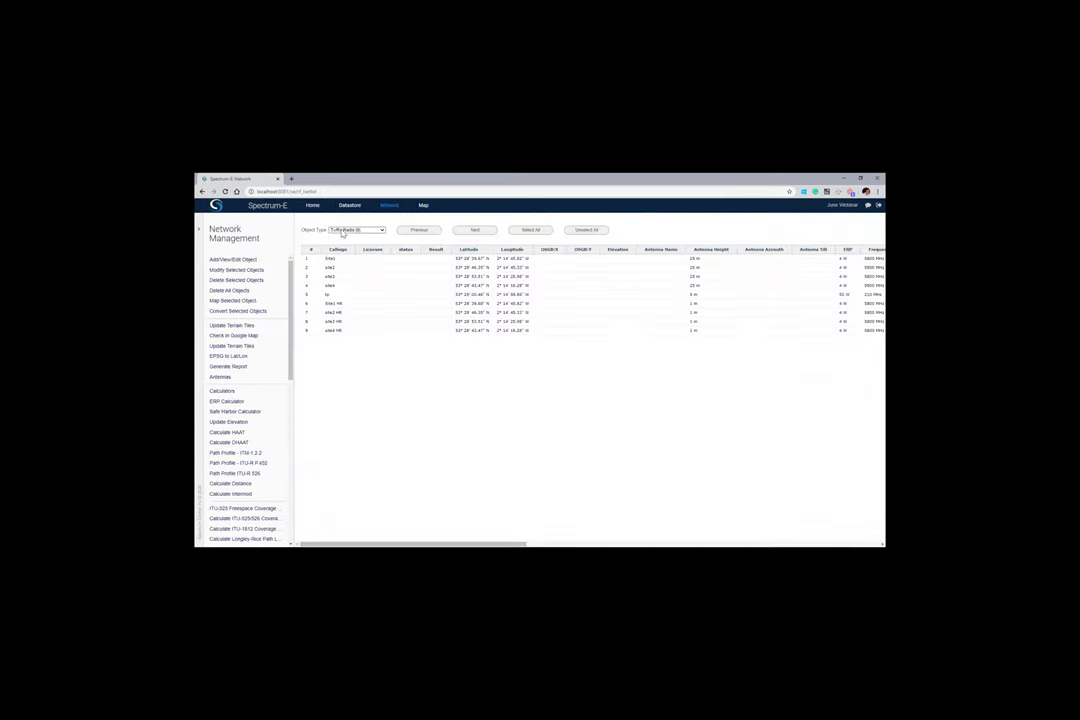
List the network's Incumbent objects and open the ITU-1812 coverage parameters for the third one
{"action": "left_click", "coordinate": [356, 230]}
{"action": "left_click", "coordinate": [368, 274]}
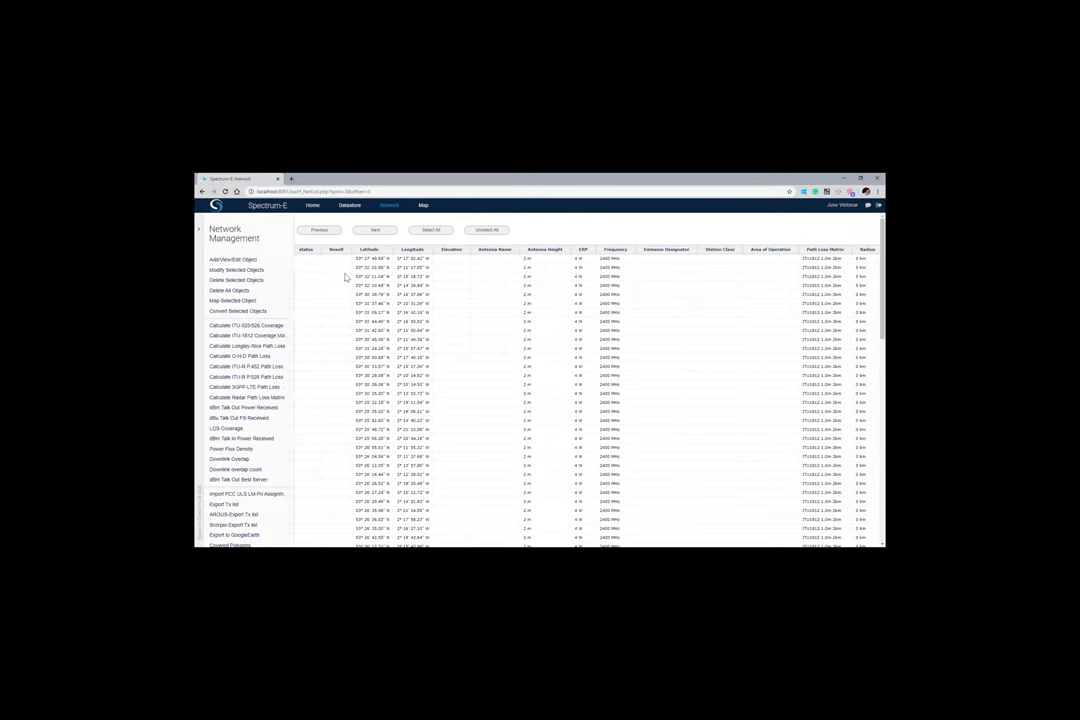
{"action": "scroll", "coordinate": [262, 405], "scroll_direction": "down", "scroll_amount": 1}
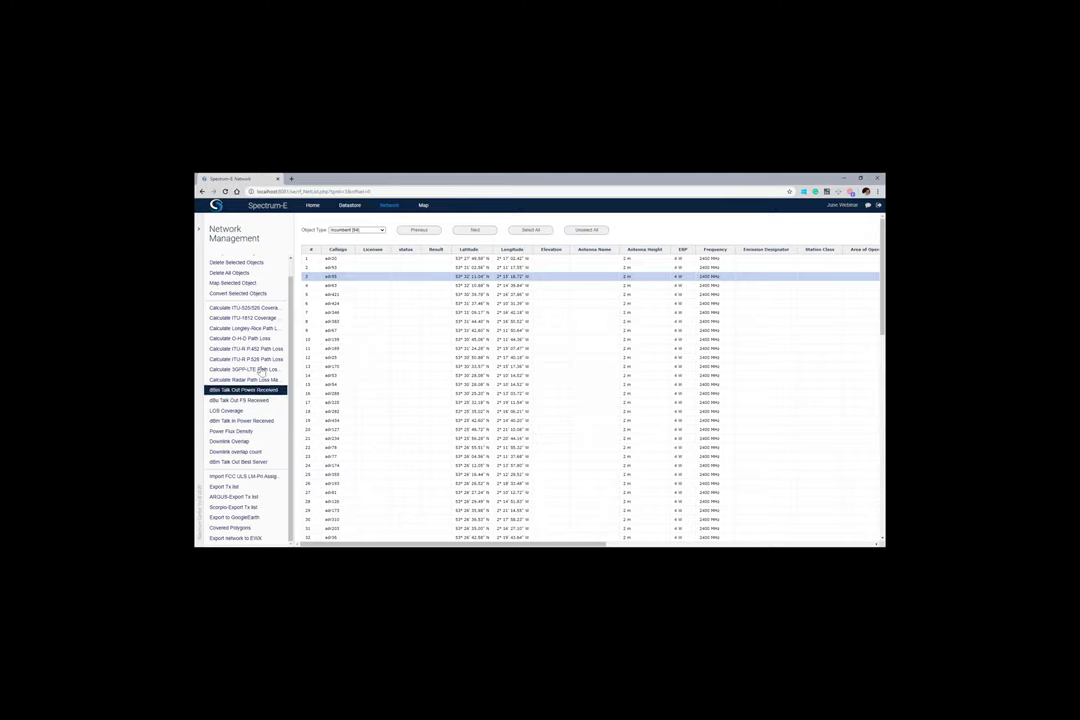
{"action": "left_click", "coordinate": [246, 318]}
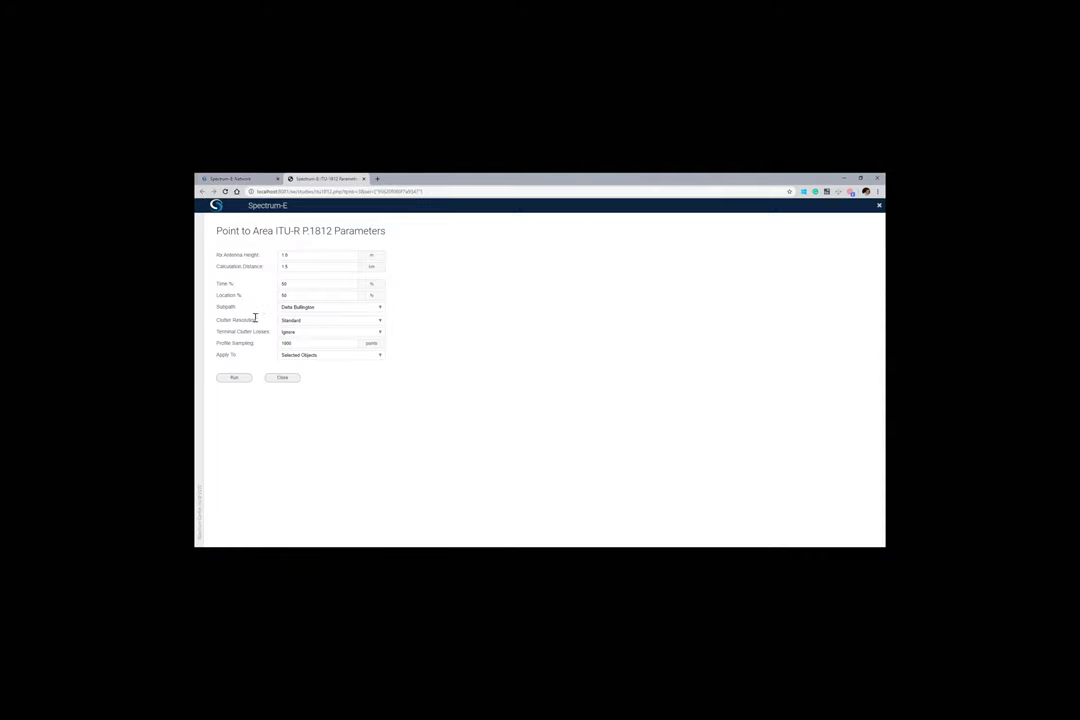
Review the calculation distance and profile sampling, and choose Delta Bullington as Subpath and Standard as Clutter Resolution in the ITU-R P.1812 parameters
{"action": "left_click", "coordinate": [293, 265]}
{"action": "left_click", "coordinate": [299, 343]}
{"action": "left_click", "coordinate": [300, 307]}
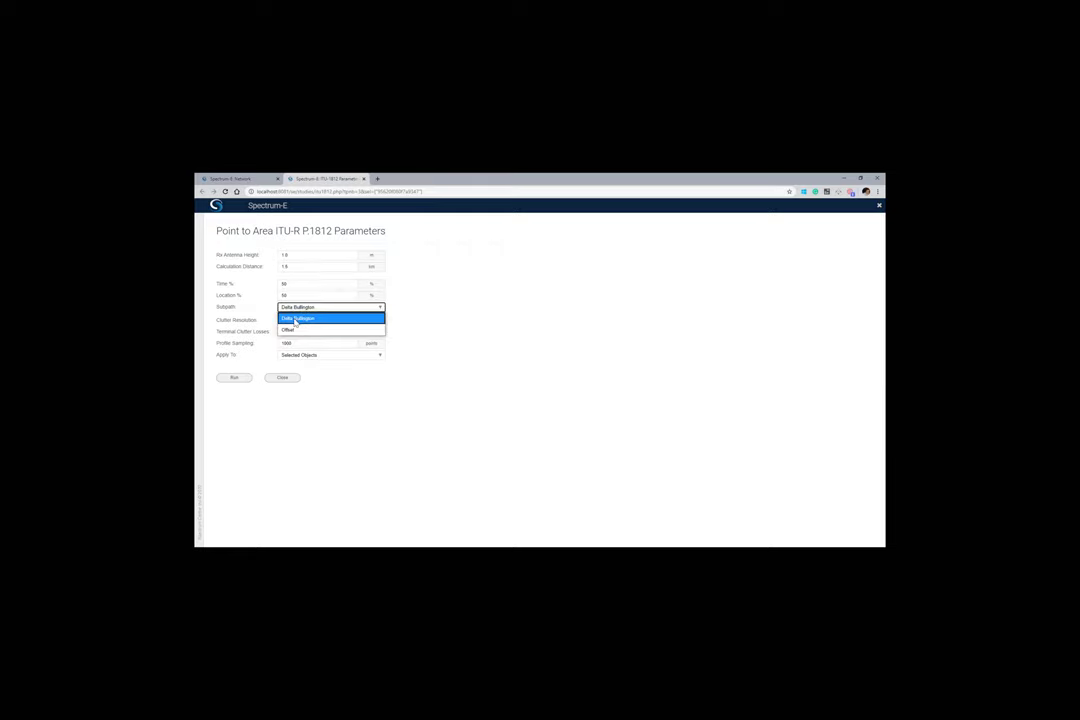
{"action": "left_click", "coordinate": [299, 317]}
{"action": "left_click", "coordinate": [308, 324]}
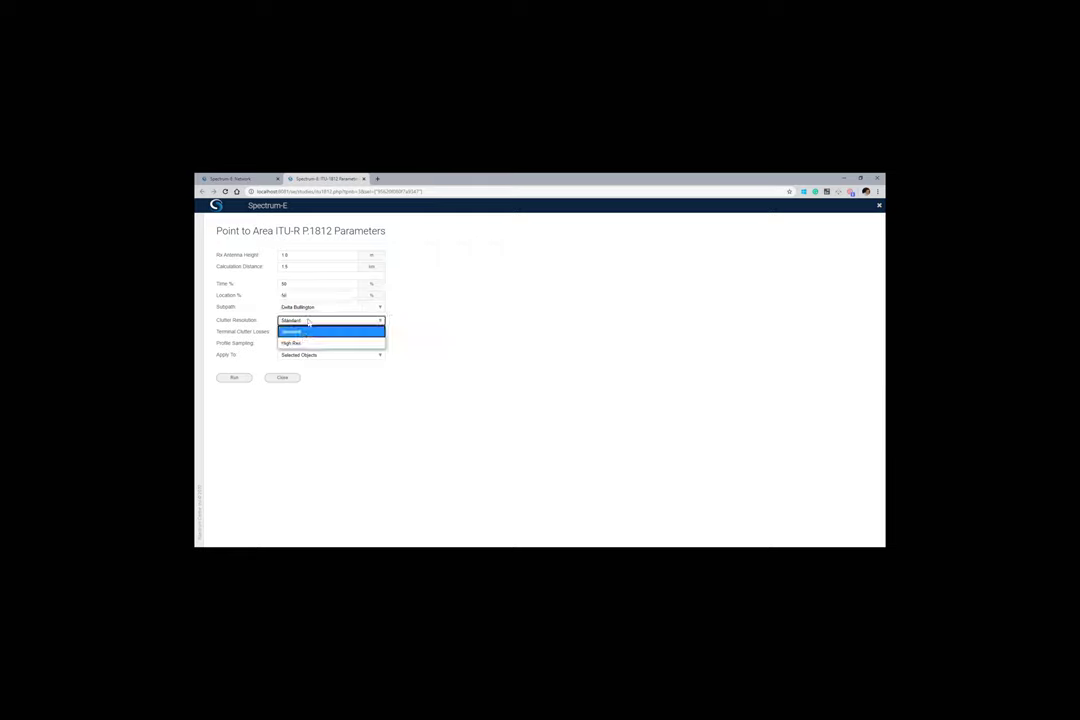
{"action": "left_click", "coordinate": [302, 333]}
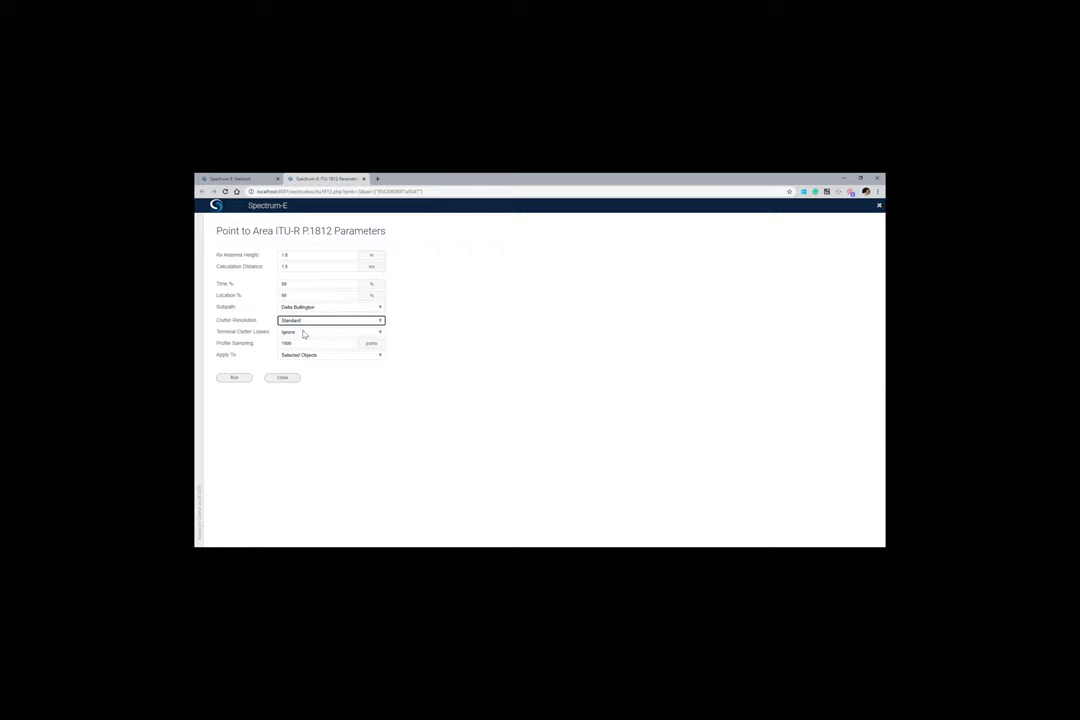
Set Terminal Clutter Losses to At Rx and Profile Sampling to 200 points, and run the ITU-R P.1812 coverage for the selected object
{"action": "left_click", "coordinate": [301, 333]}
{"action": "left_click", "coordinate": [312, 355]}
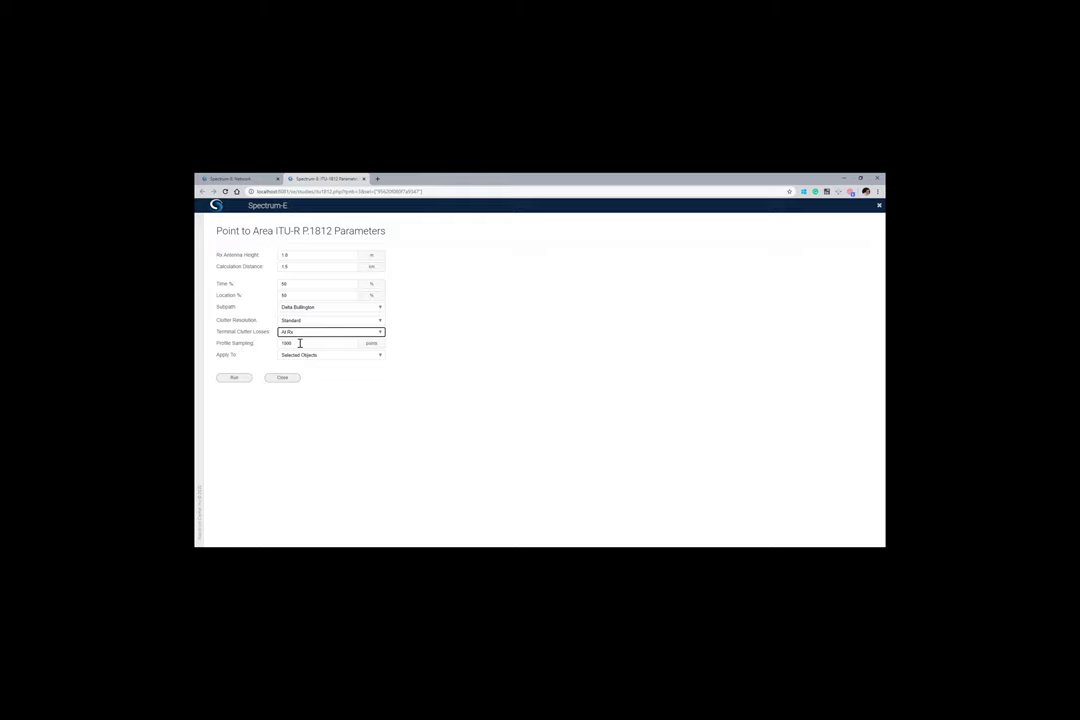
{"action": "double_click", "coordinate": [299, 343]}
{"action": "type", "text": "250"}
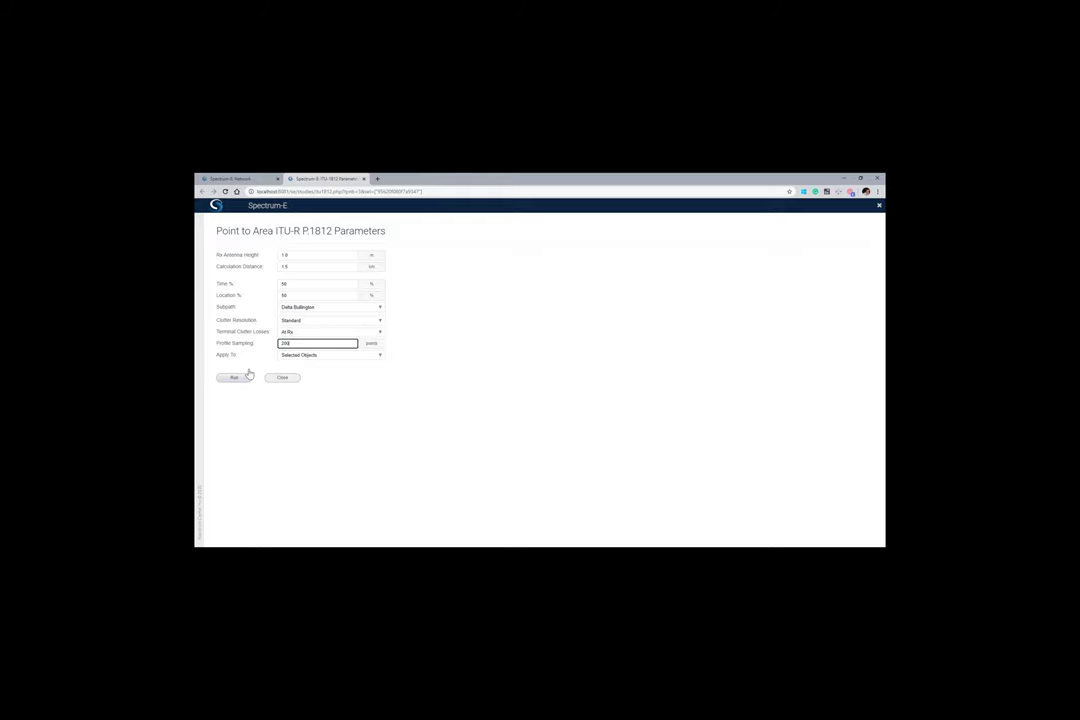
{"action": "left_click", "coordinate": [234, 377]}
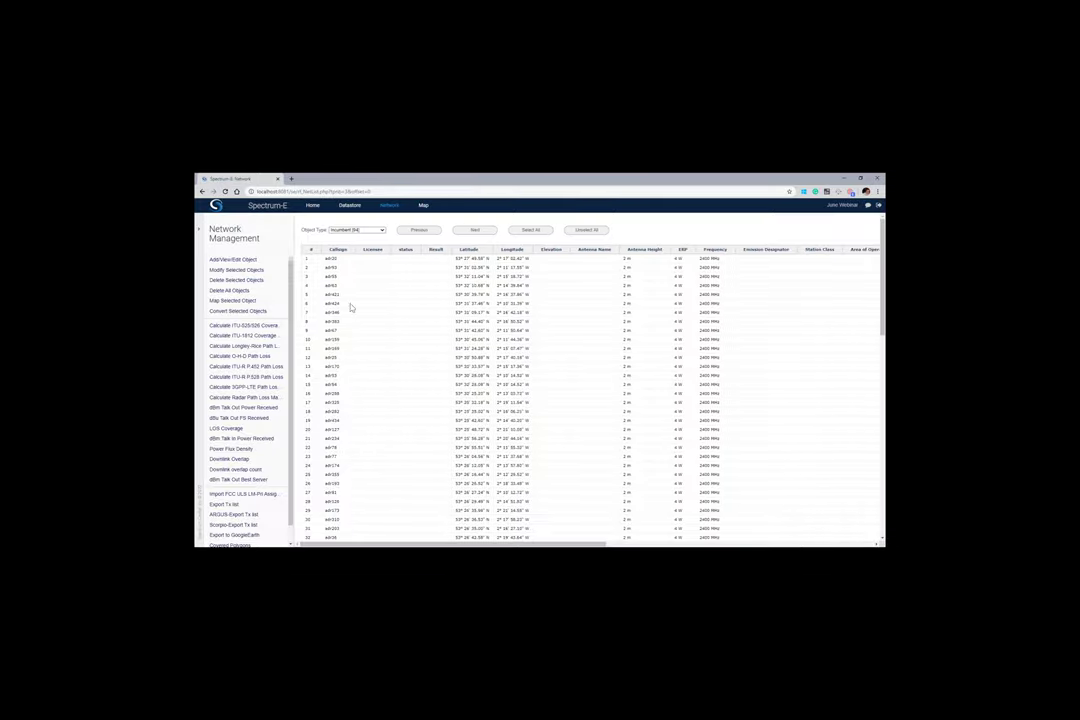
Open the ITU-1812 coverage parameters from the fourth Incumbent object, apply them to All Objects, and set Profile Sampling to 200 points
{"action": "left_click", "coordinate": [348, 288]}
{"action": "scroll", "coordinate": [261, 437], "scroll_direction": "down", "scroll_amount": 1}
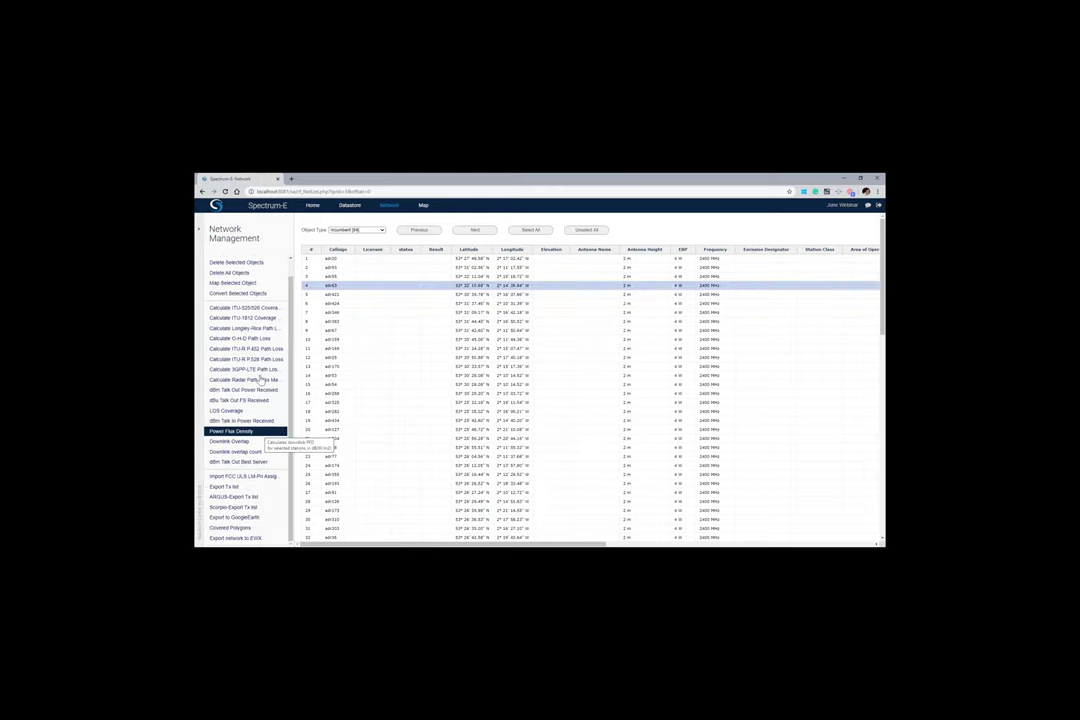
{"action": "left_click", "coordinate": [256, 317]}
{"action": "left_click", "coordinate": [305, 356]}
{"action": "left_click", "coordinate": [306, 378]}
{"action": "key", "text": "shift+Tab"}
{"action": "type", "text": "20"}
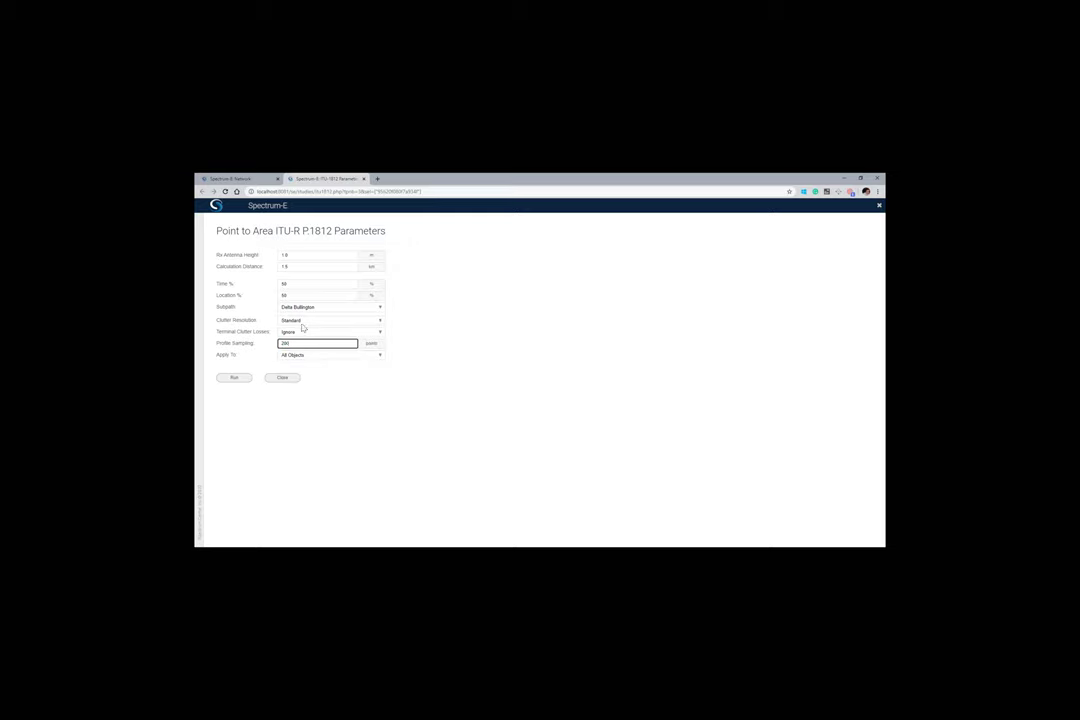
Choose At Rx for Terminal Clutter Losses and run the ITU-R P.1812 coverage calculation for all objects
{"action": "left_click", "coordinate": [299, 334]}
{"action": "left_click", "coordinate": [300, 344]}
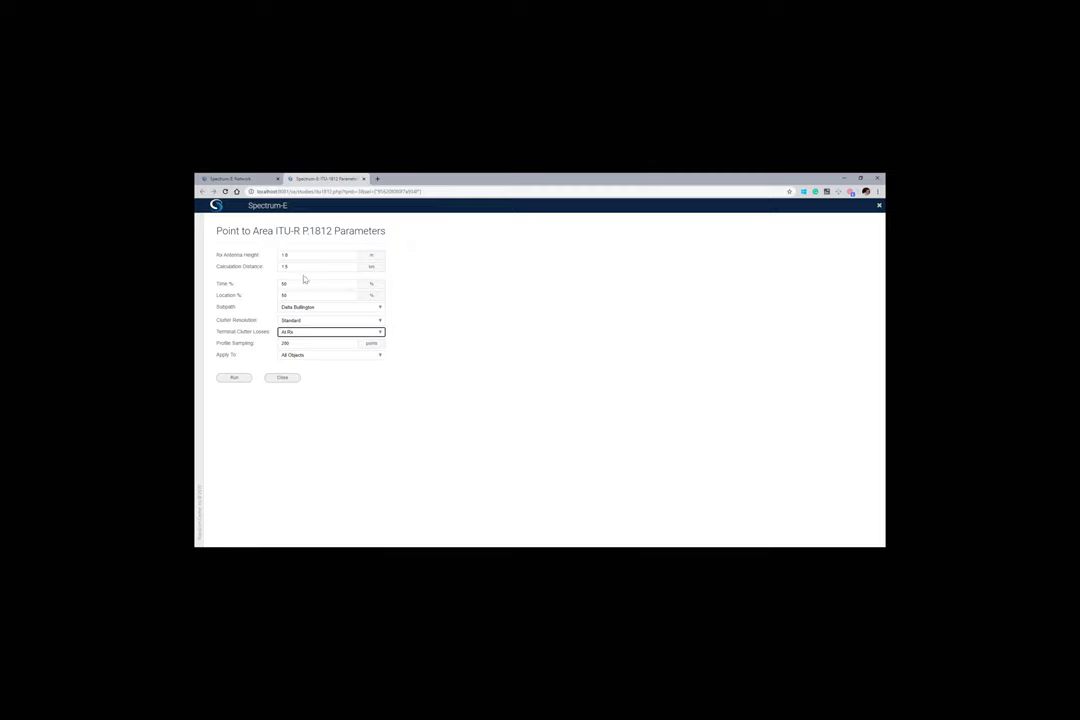
{"action": "left_click", "coordinate": [237, 378]}
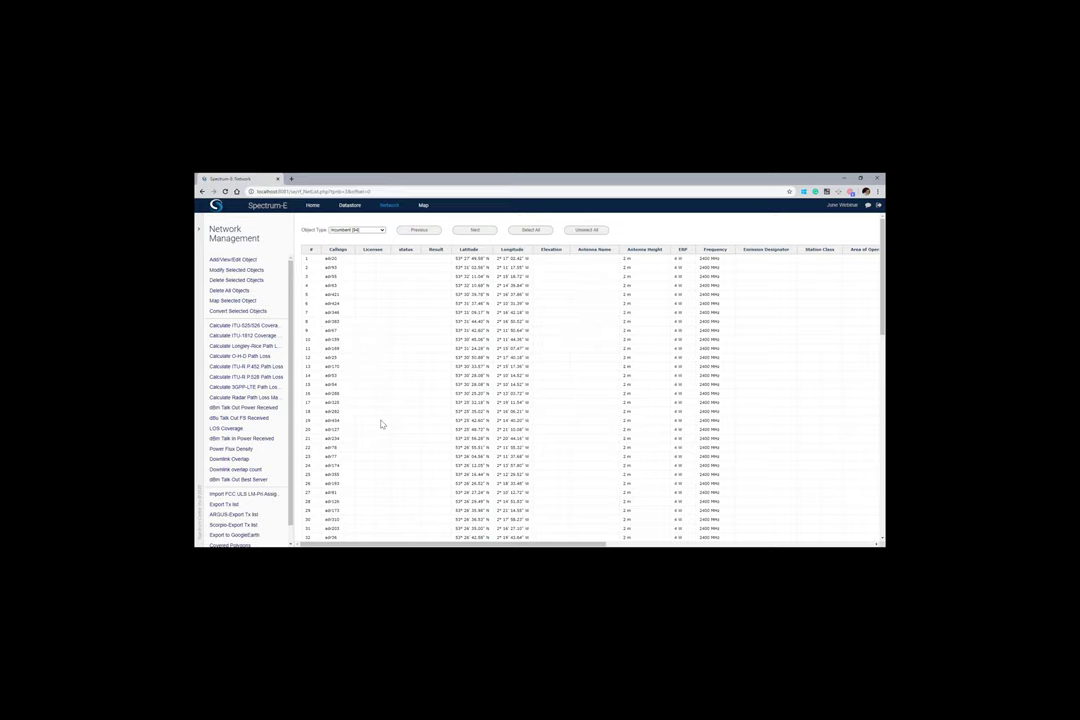
Open the Downlink Overlap Count study for the tenth Incumbent object and start editing the name the prediction is saved under
{"action": "left_click", "coordinate": [386, 341]}
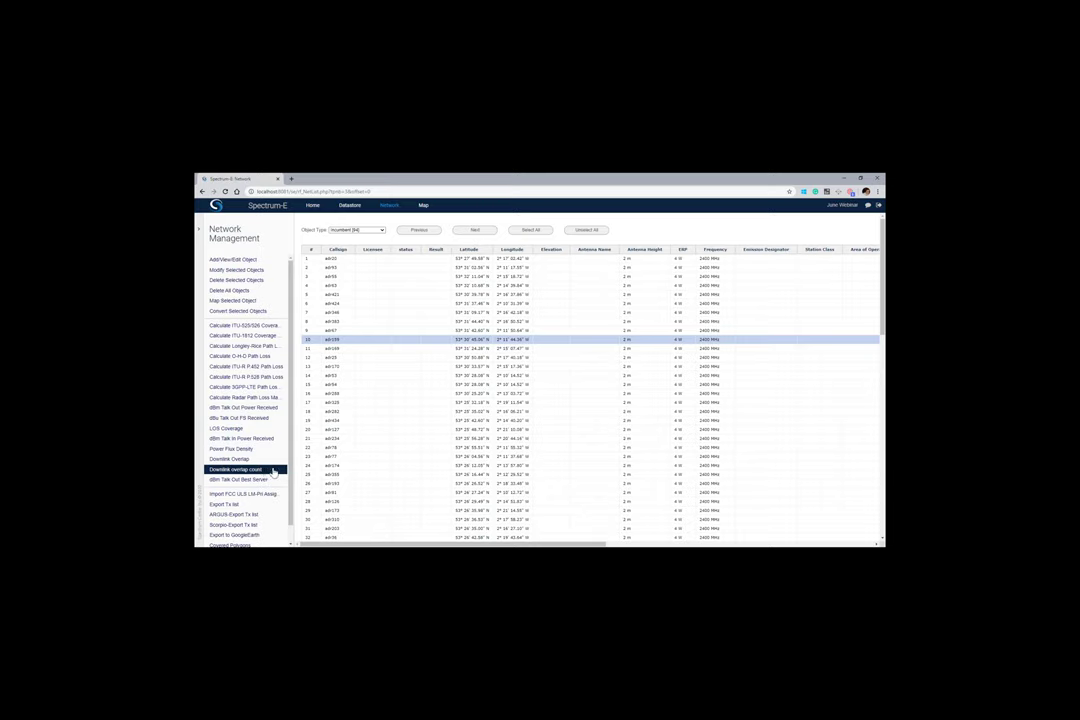
{"action": "left_click", "coordinate": [222, 474]}
{"action": "left_click", "coordinate": [307, 256]}
{"action": "left_click_drag", "start_coordinate": [307, 256], "coordinate": [260, 255]}
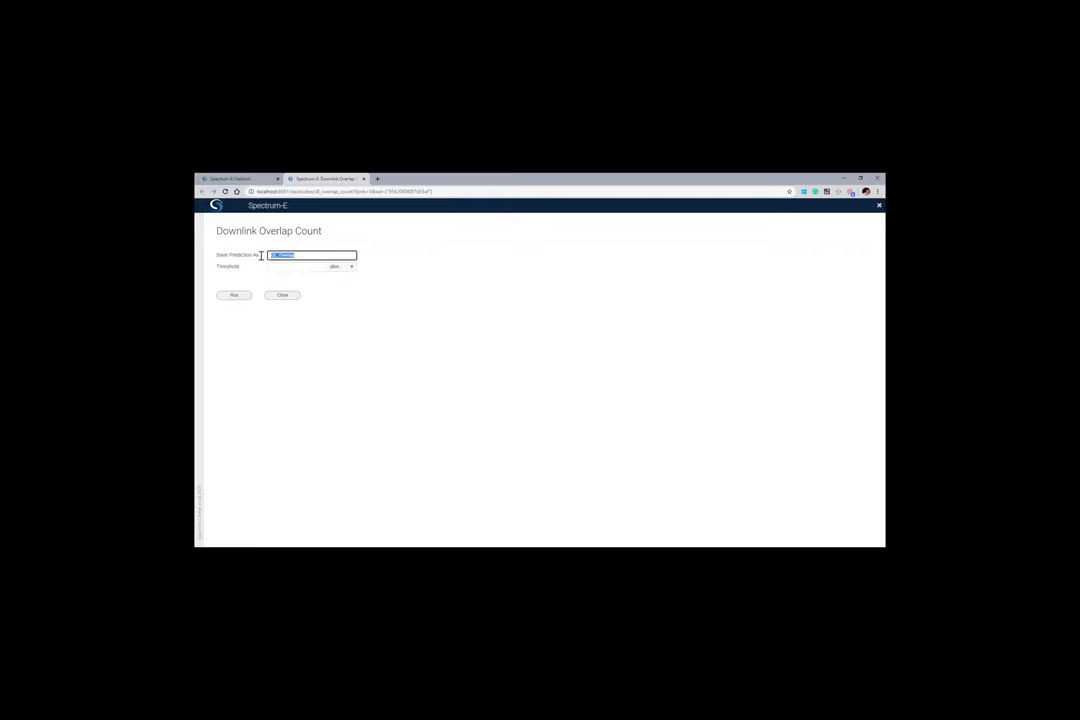
{"action": "key", "text": "End"}
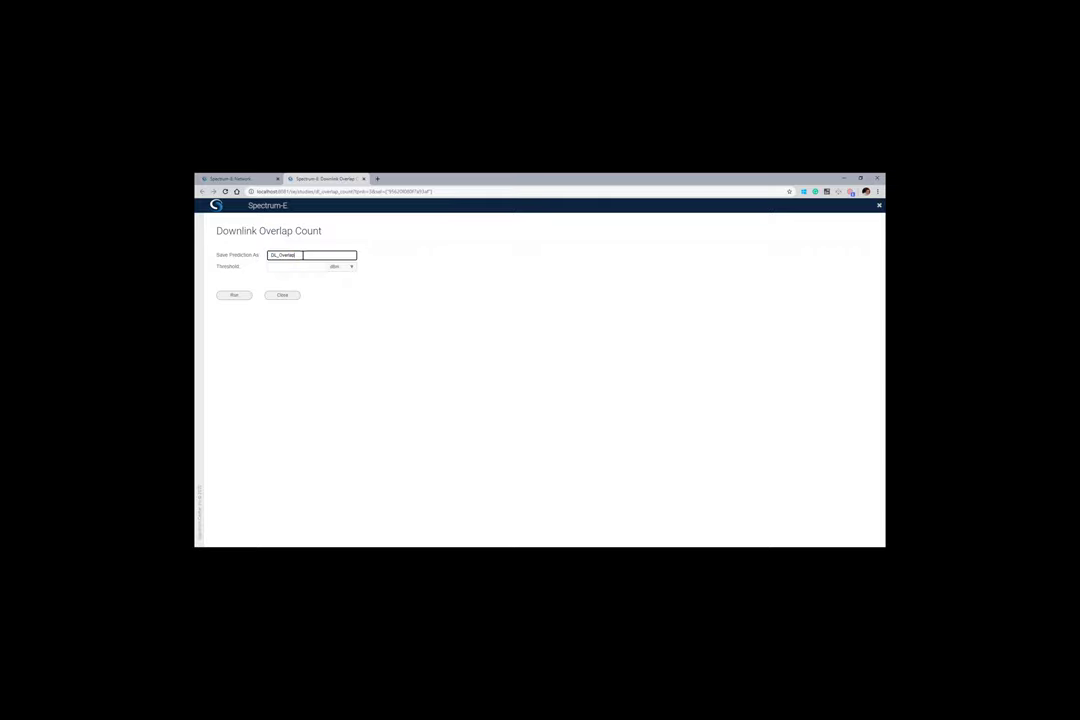